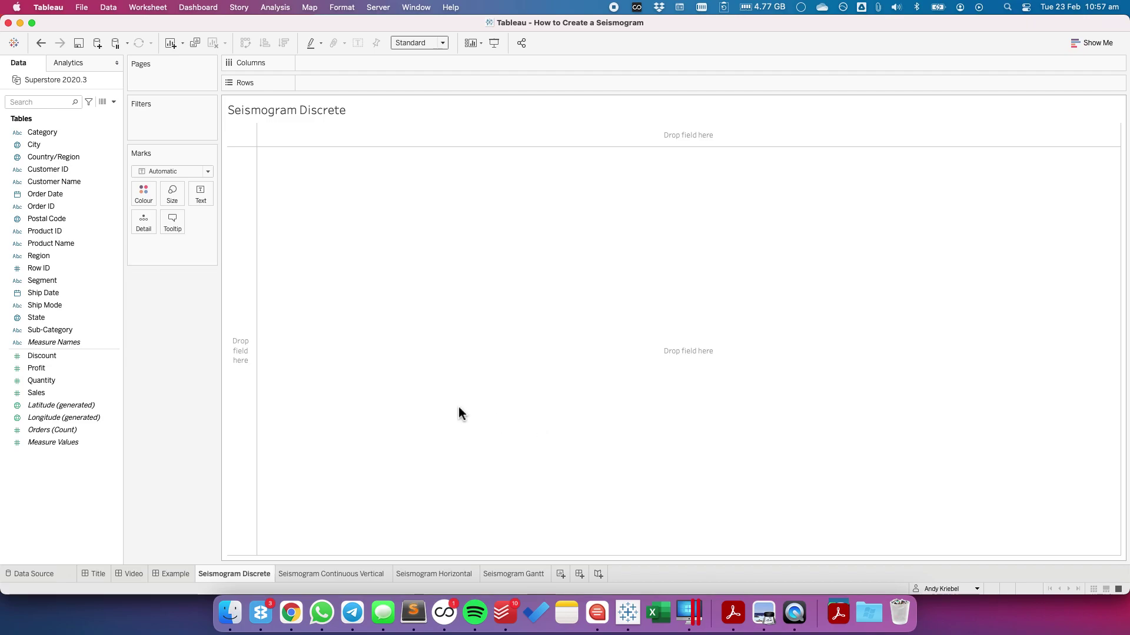
Break Order Date down the rows into year and month (48 rows) and fit the table to Entire View
{"action": "left_click_drag", "start_coordinate": [59, 195], "coordinate": [333, 82]}
{"action": "left_click", "coordinate": [307, 83]}
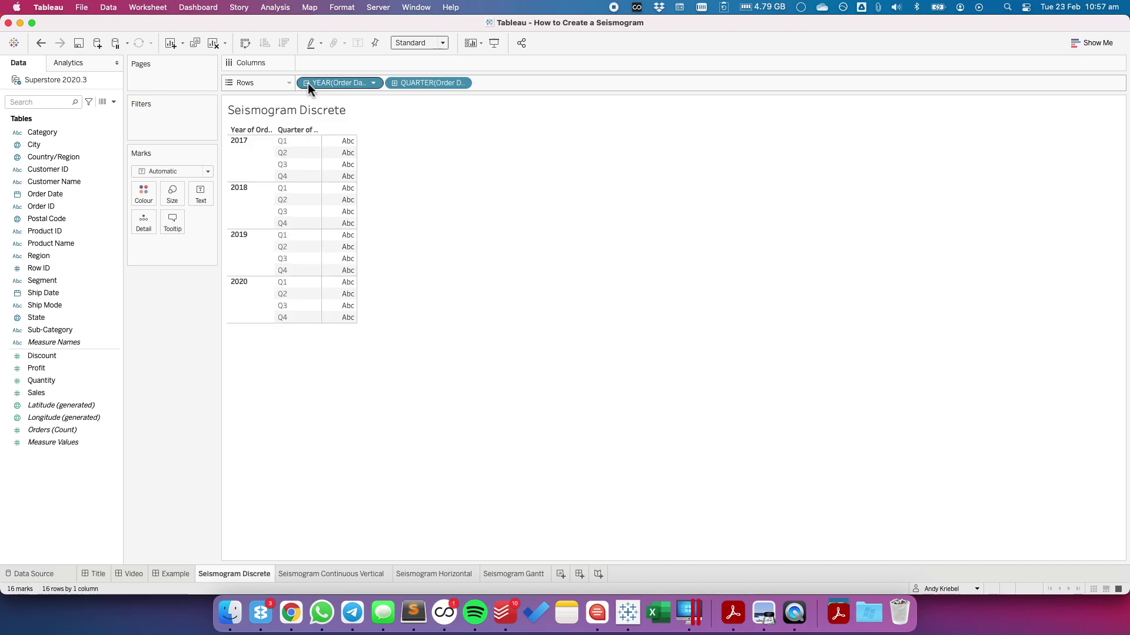
{"action": "left_click", "coordinate": [461, 83]}
{"action": "left_click", "coordinate": [450, 305]}
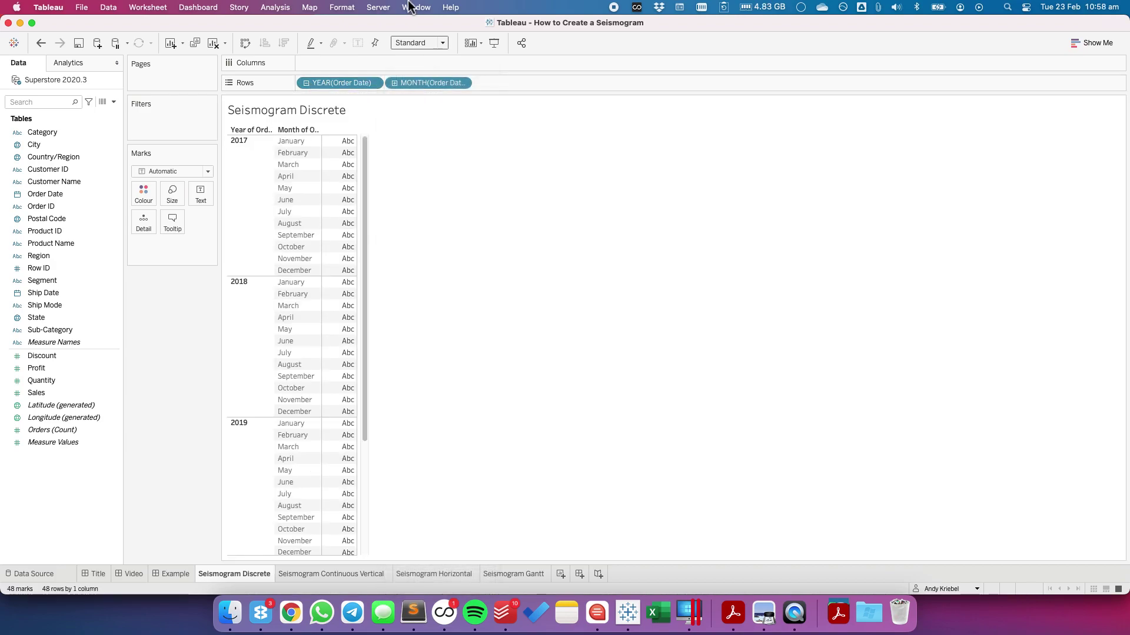
{"action": "left_click", "coordinate": [412, 43]}
{"action": "left_click", "coordinate": [407, 82]}
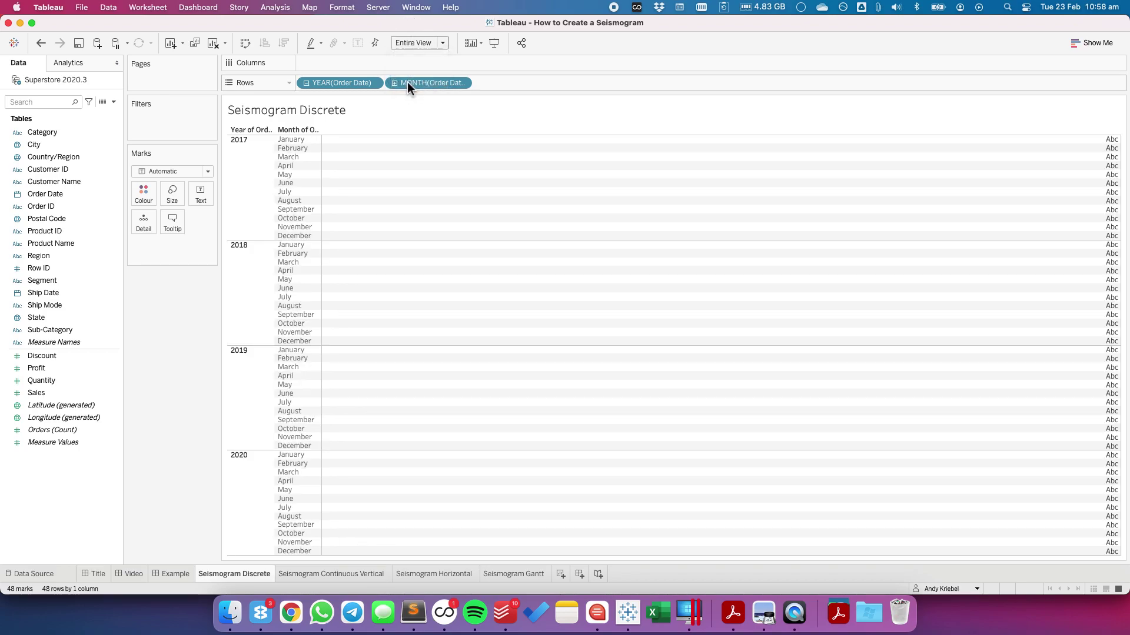
{"action": "right_click", "coordinate": [59, 465]}
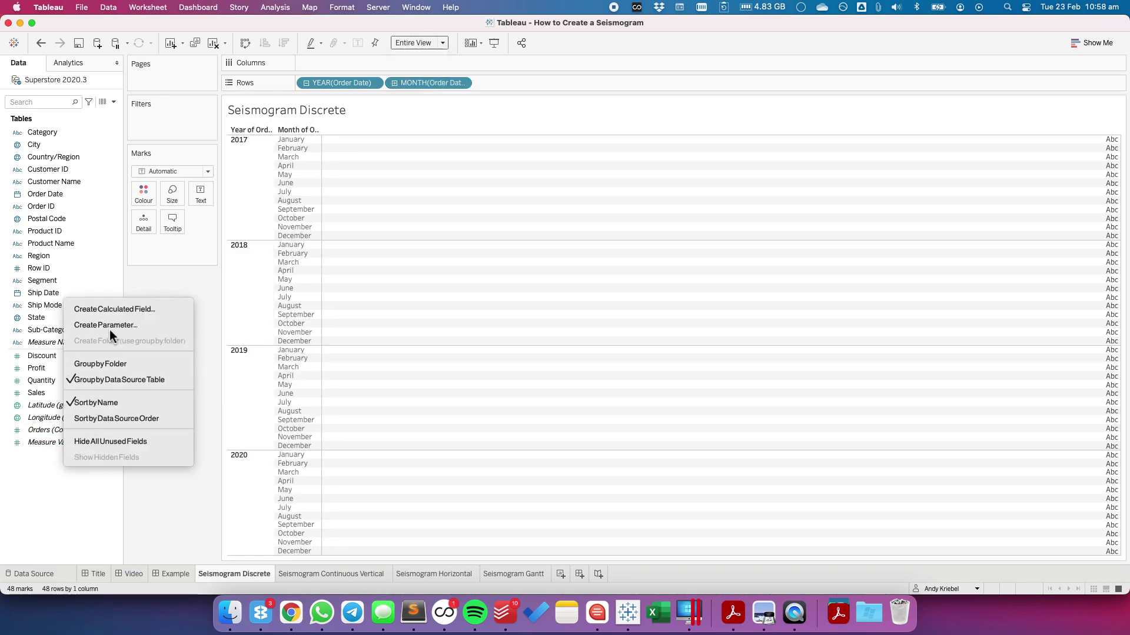
Create a calculated field 'Sales/2 +' with the formula [Sales]/2
{"action": "left_click", "coordinate": [115, 309]}
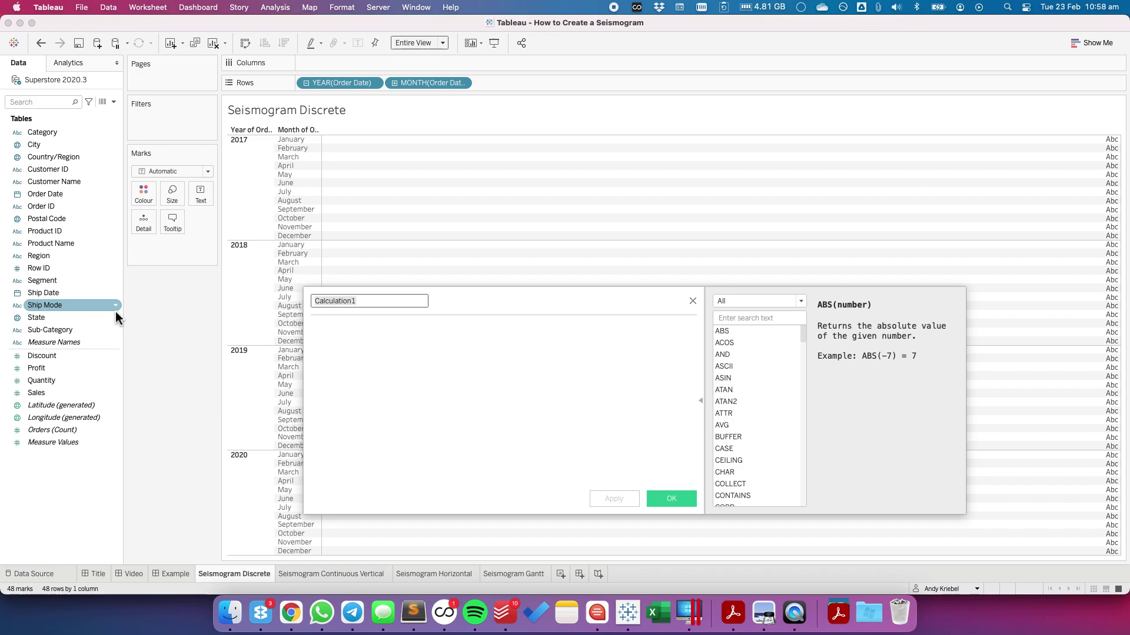
{"action": "type", "text": "Sales/2 +"}
{"action": "key", "text": "Tab"}
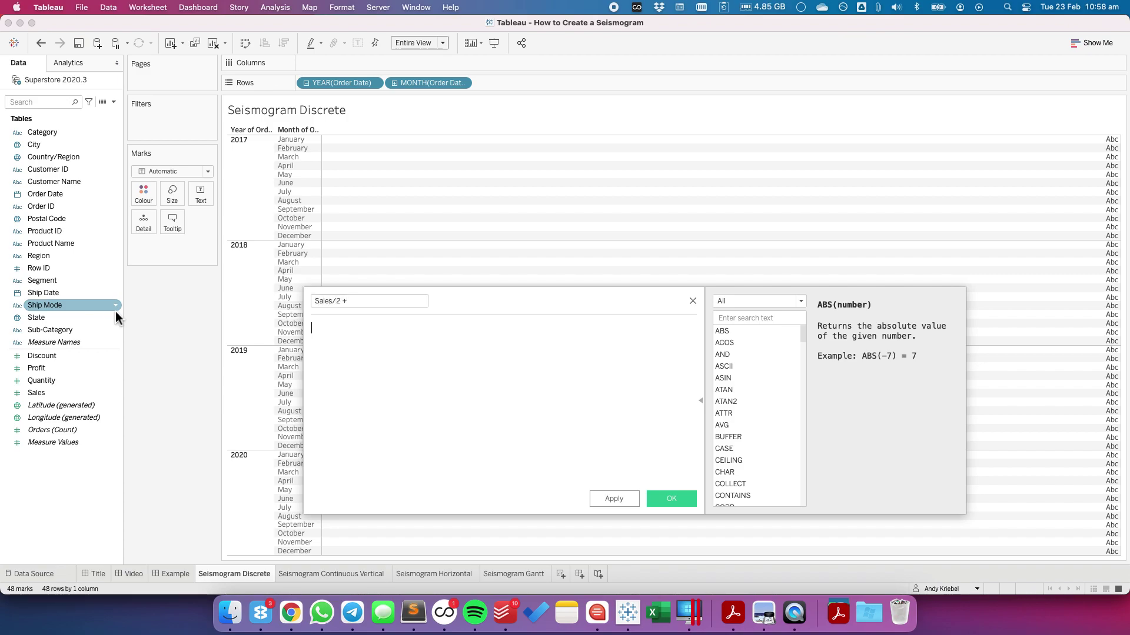
{"action": "type", "text": "sal"}
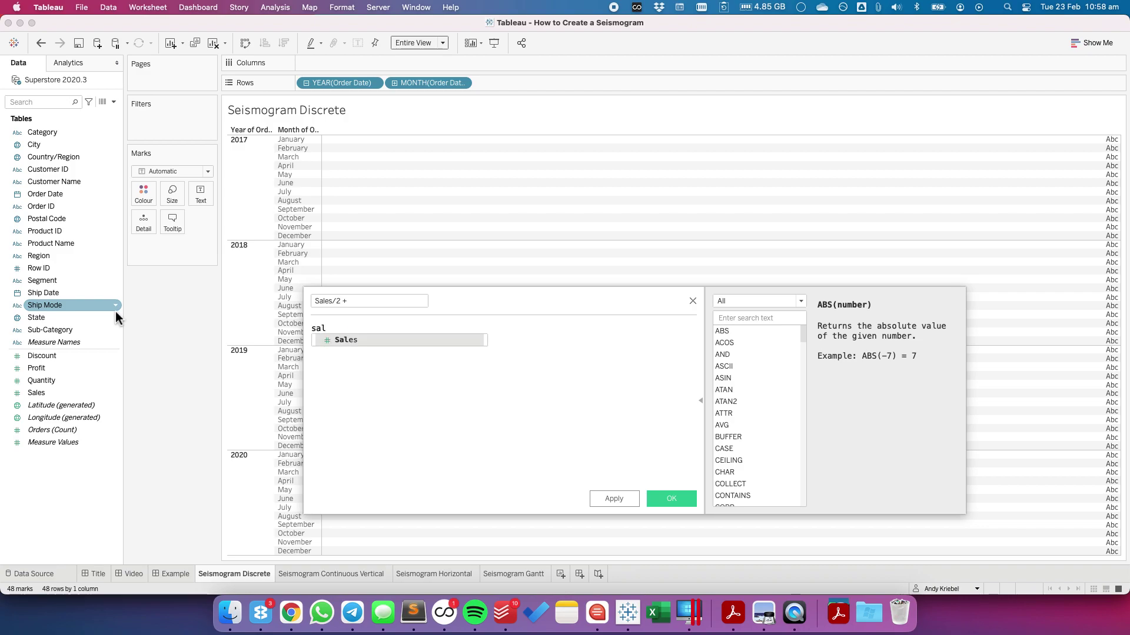
{"action": "key", "text": "Return"}
{"action": "type", "text": "/2"}
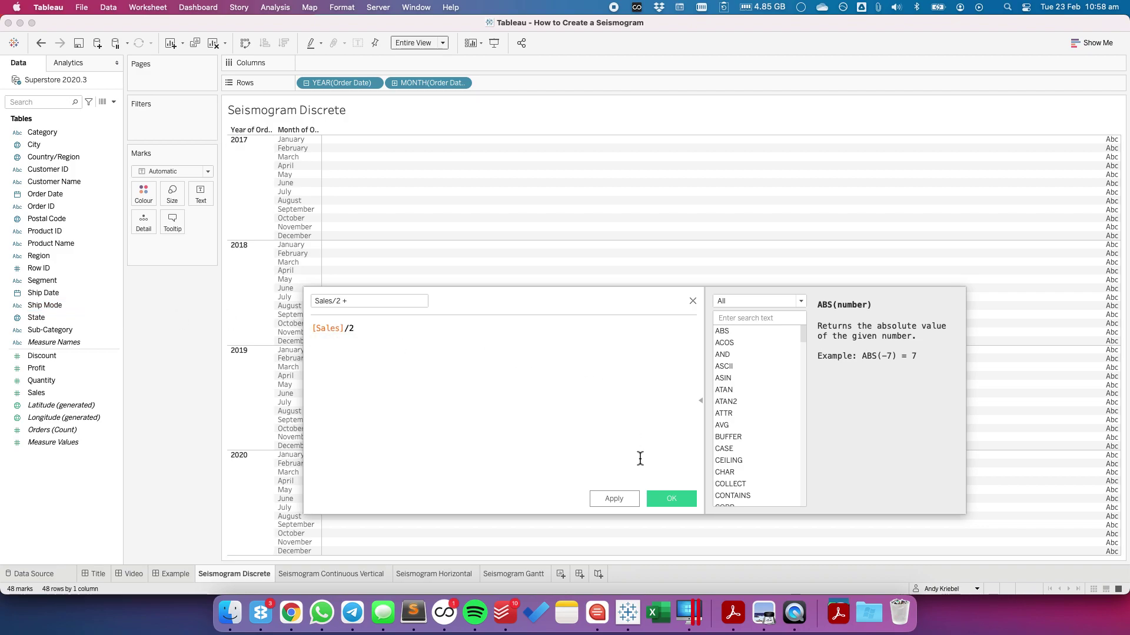
{"action": "left_click", "coordinate": [670, 498]}
Create a calculated field 'Sales/2 -' as -[Sales]/2 and put Sales/2 + on Columns
{"action": "right_click", "coordinate": [94, 471]}
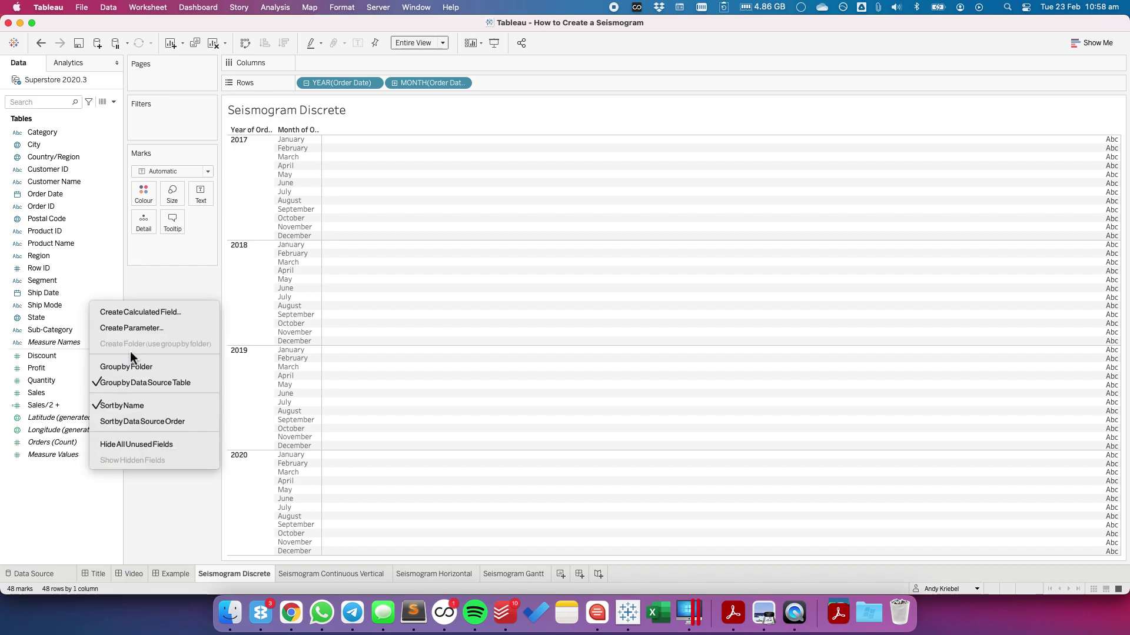
{"action": "left_click", "coordinate": [135, 313]}
{"action": "type", "text": "Sales/2 -"}
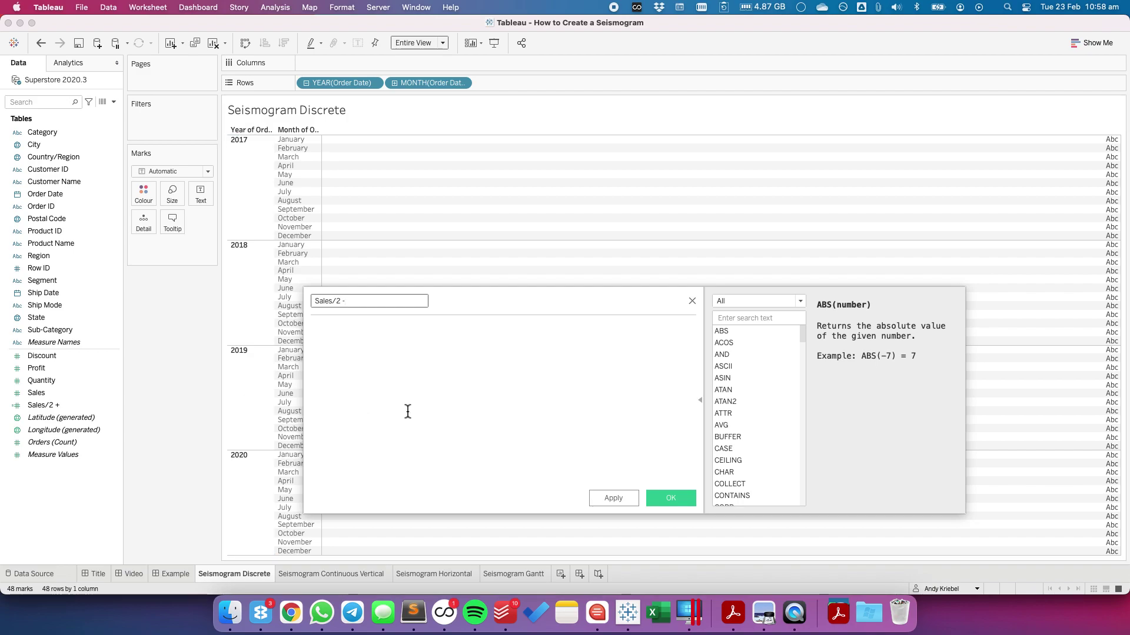
{"action": "left_click", "coordinate": [410, 406]}
{"action": "type", "text": "-[Sales]/"}
{"action": "type", "text": "2"}
{"action": "left_click", "coordinate": [671, 498]}
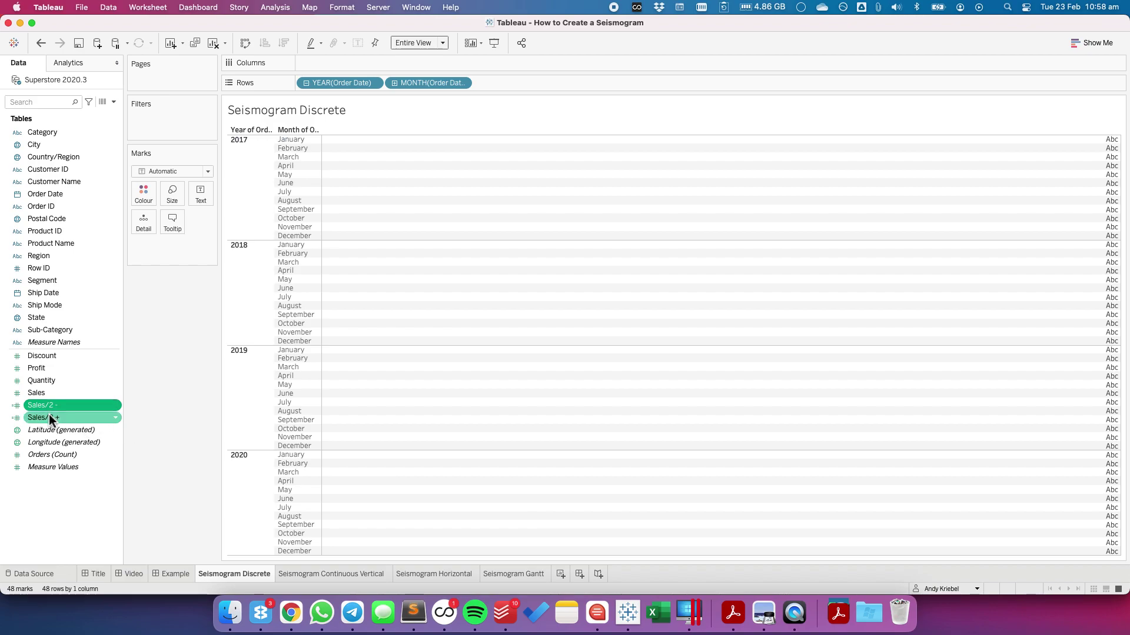
{"action": "left_click_drag", "start_coordinate": [48, 414], "coordinate": [342, 62]}
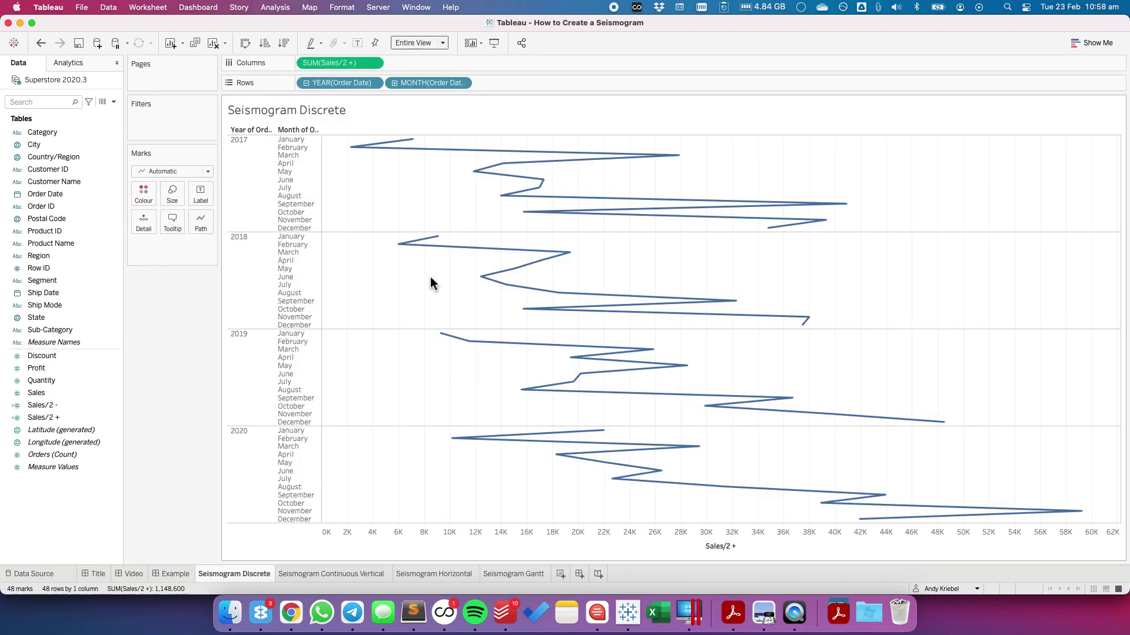
Put Sales/2 - on the Sales/2 + shared axis and move Measure Names to Path
{"action": "left_click", "coordinate": [53, 406]}
{"action": "left_click_drag", "start_coordinate": [52, 404], "coordinate": [548, 549]}
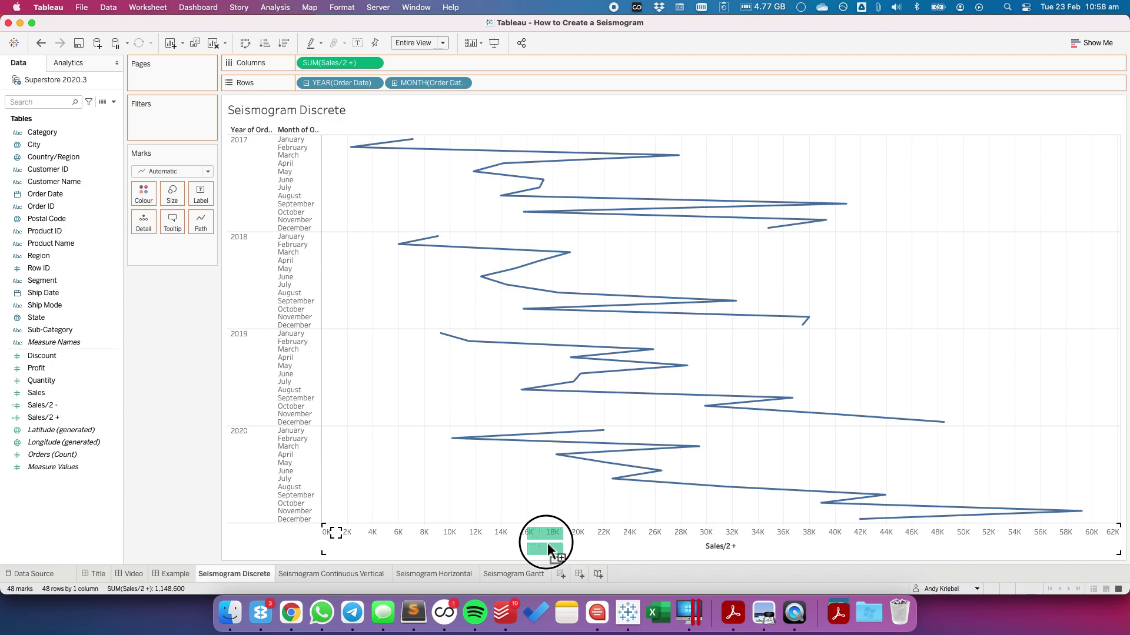
{"action": "left_click_drag", "start_coordinate": [548, 549], "coordinate": [542, 542]}
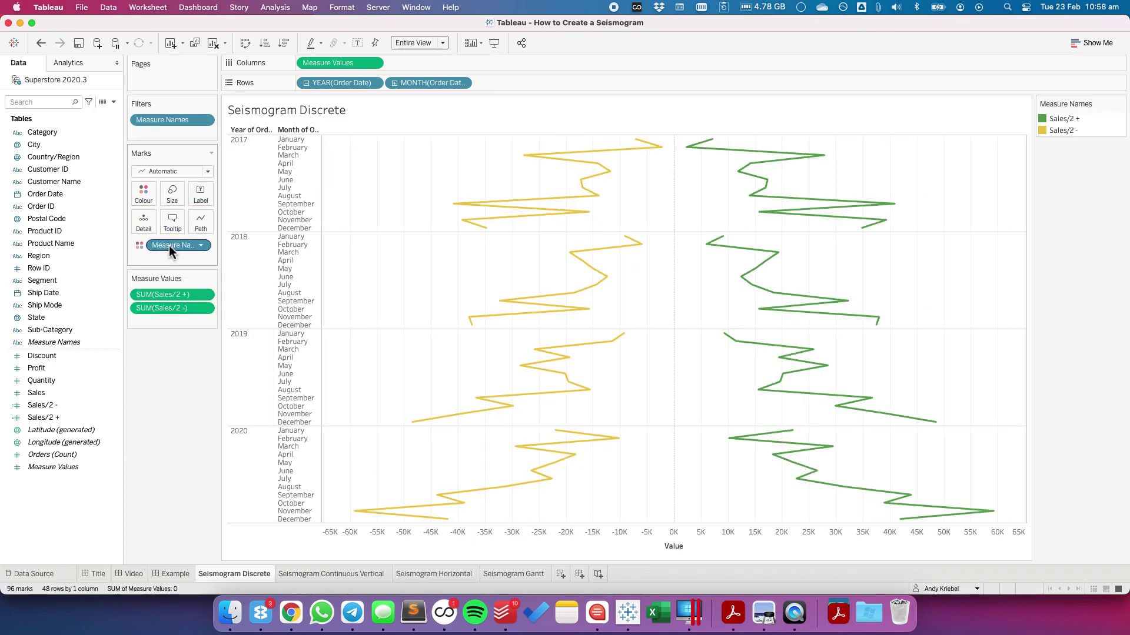
{"action": "left_click_drag", "start_coordinate": [155, 245], "coordinate": [200, 222]}
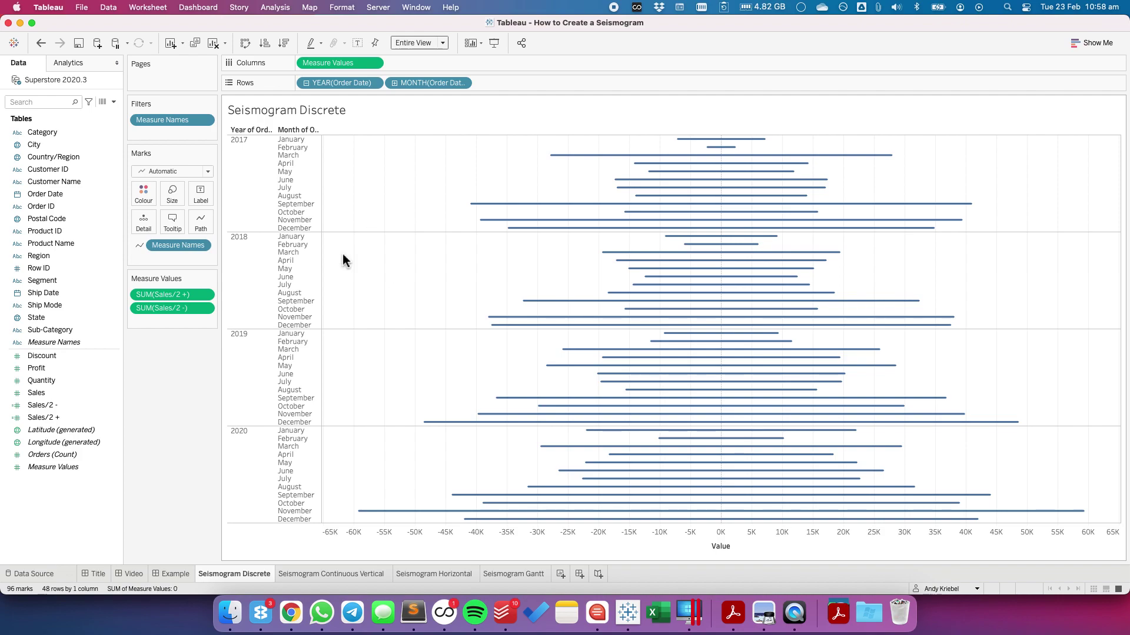
{"action": "right_click", "coordinate": [81, 514]}
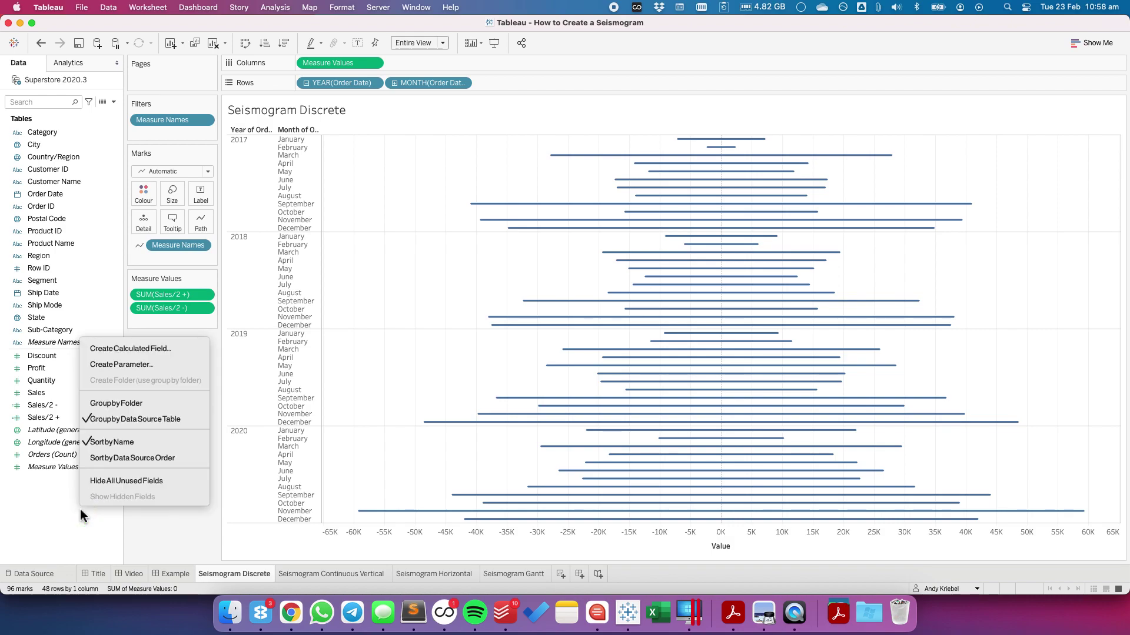
Start a 'Max or Min' calculated field: IF SUM([Sales]) = WINDOW_MAX(SUM([Sales])) THEN 'MAX'
{"action": "left_click", "coordinate": [147, 350]}
{"action": "type", "text": "Max or Mi"}
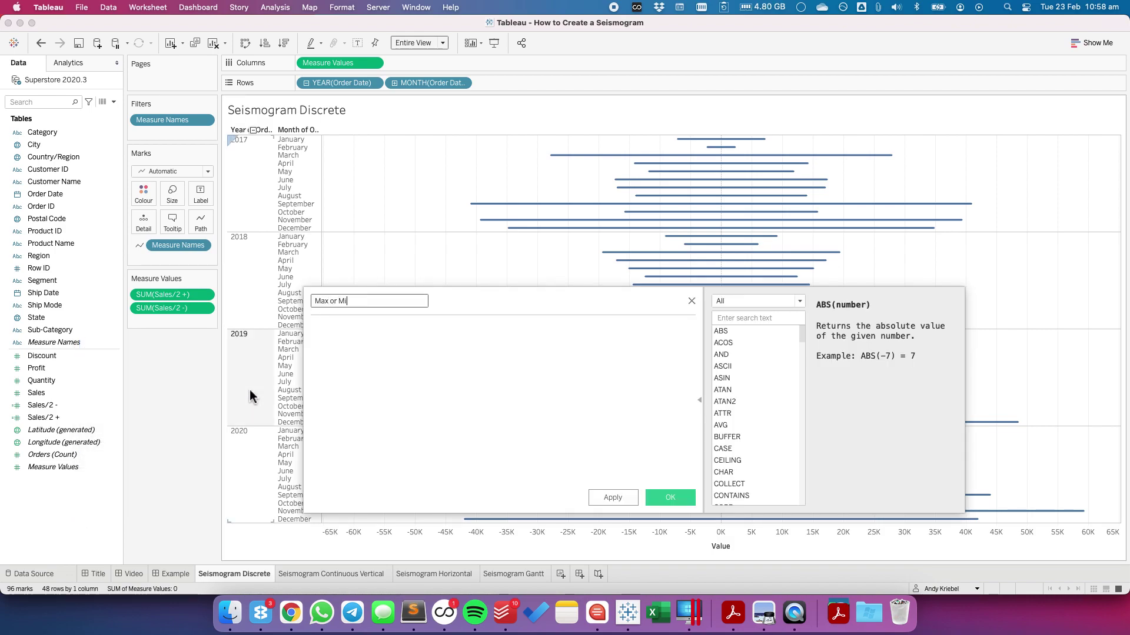
{"action": "type", "text": "n"}
{"action": "key", "text": "Tab"}
{"action": "type", "text": "IF SUM(sa"}
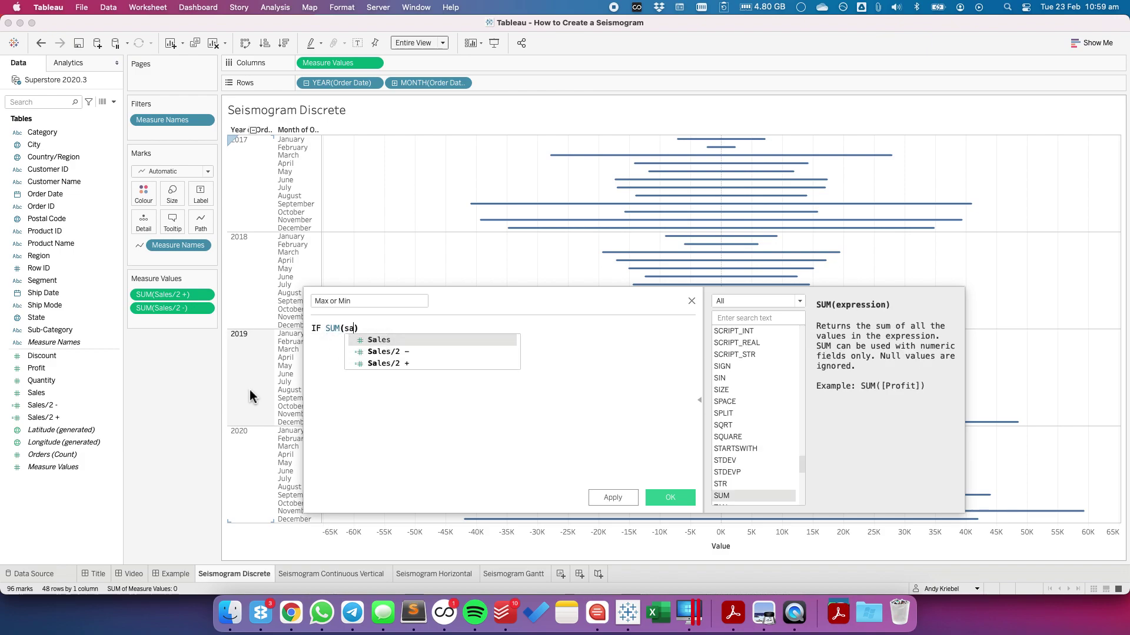
{"action": "key", "text": "Return"}
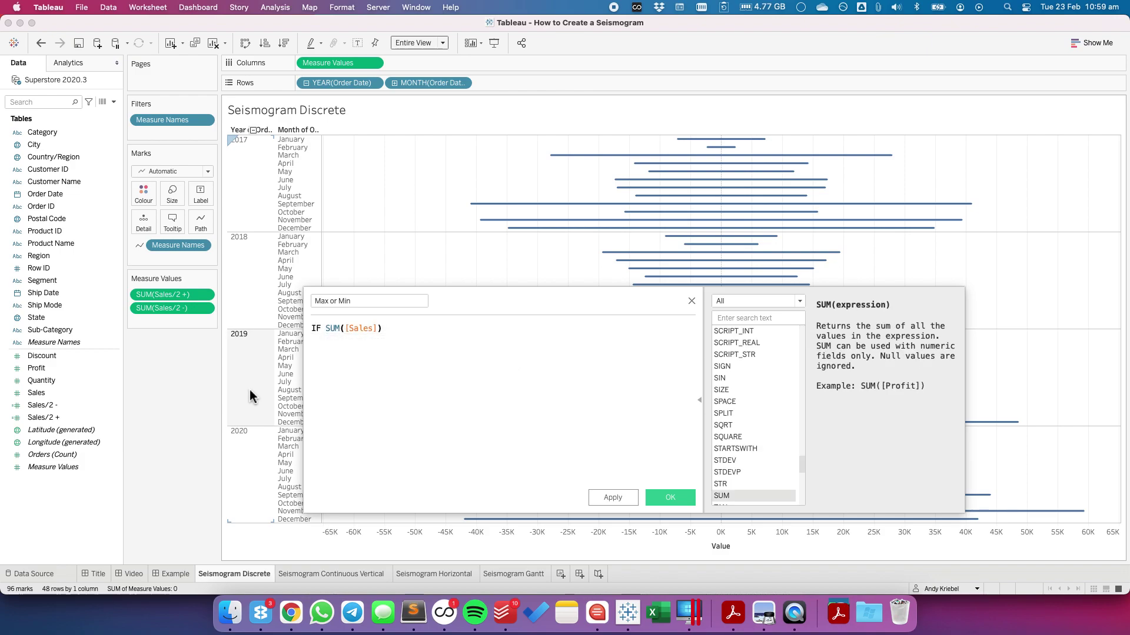
{"action": "type", "text": "= WINDWO"}
{"action": "key", "text": "BackSpace"}
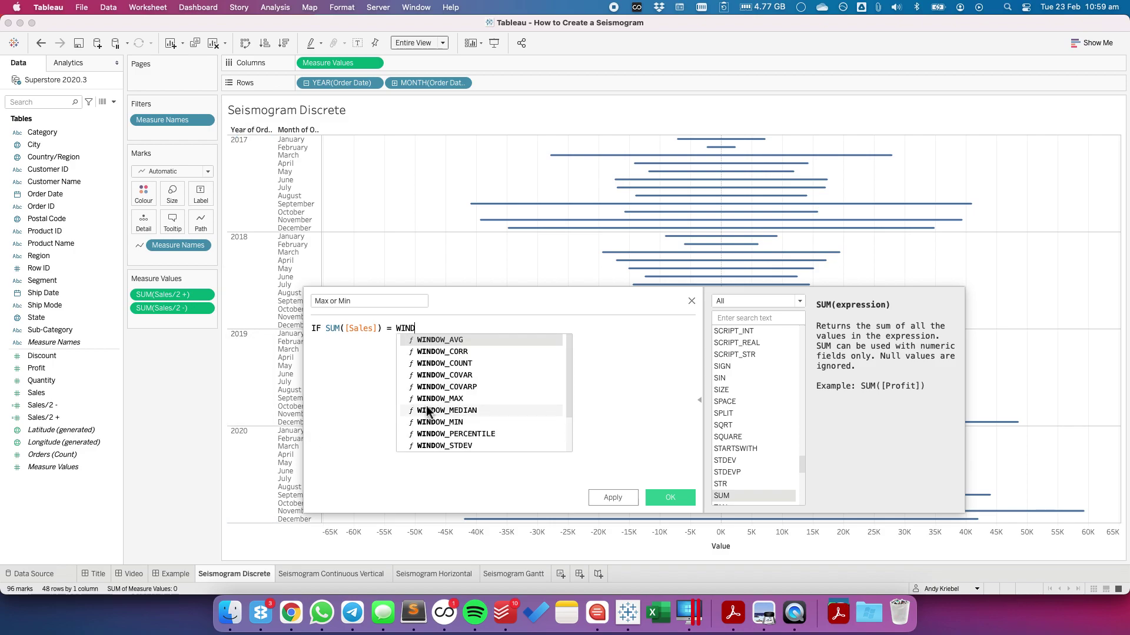
{"action": "double_click", "coordinate": [431, 403]}
{"action": "type", "text": "su"}
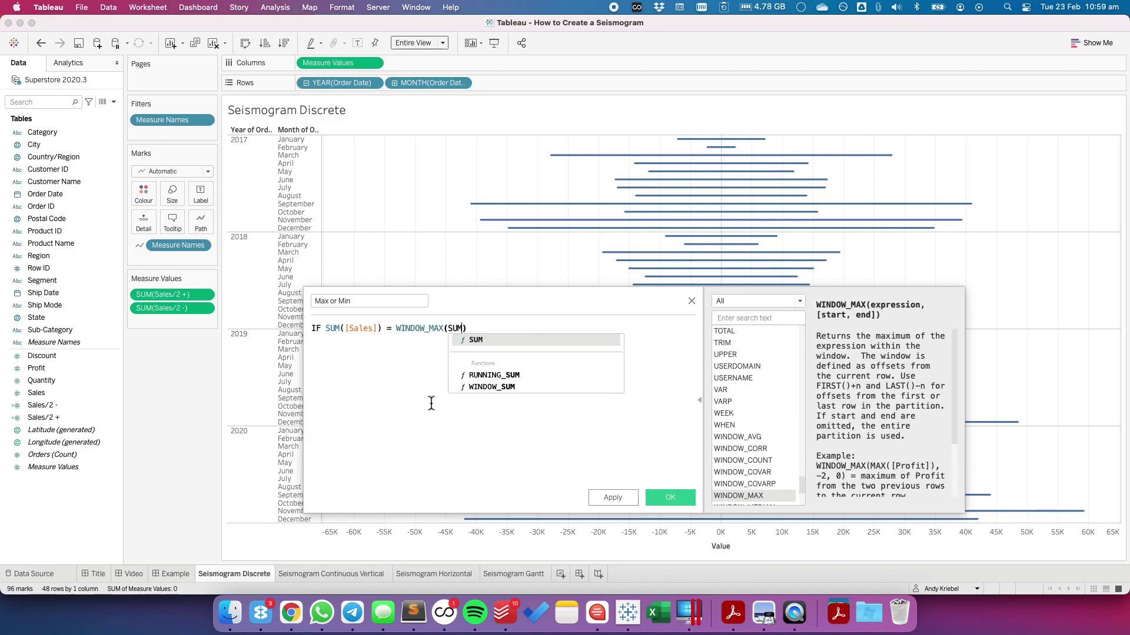
{"action": "key", "text": "Return"}
{"action": "type", "text": "sa"}
{"action": "key", "text": "Return"}
{"action": "key", "text": "End"}
{"action": "type", "text": "THEN 'MAX"}
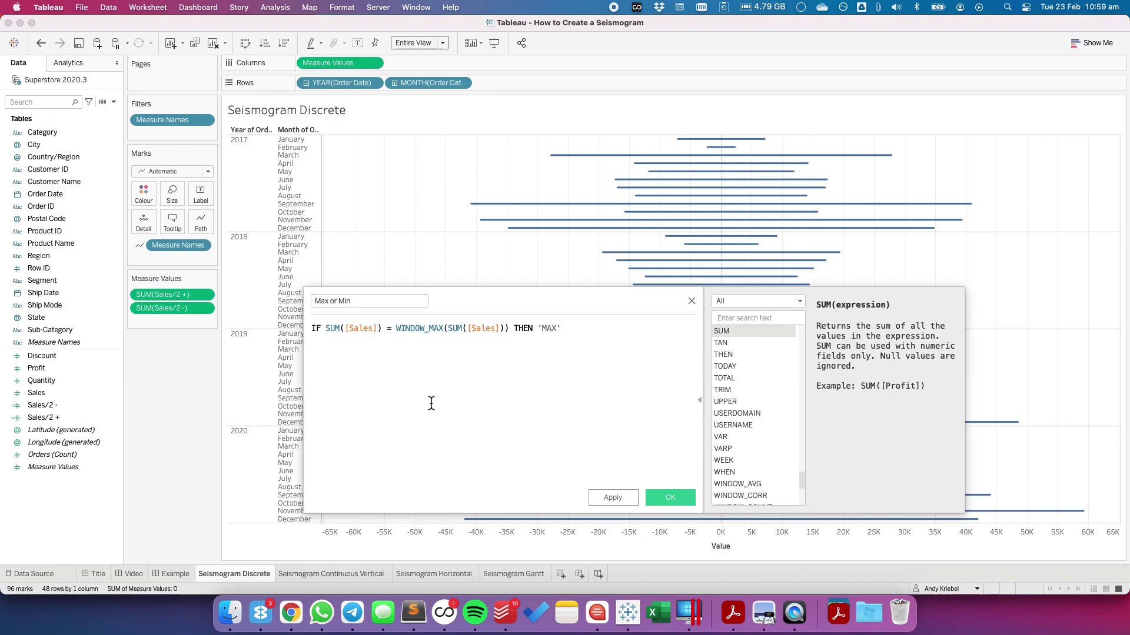
Add an ELSEIF line testing WINDOW_MIN(SUM([Sales])) that returns 'MIN'
{"action": "key", "text": "super+a"}
{"action": "key", "text": "super+c"}
{"action": "key", "text": "Right"}
{"action": "key", "text": "Return"}
{"action": "type", "text": "ELSE"}
{"action": "key", "text": "super+v"}
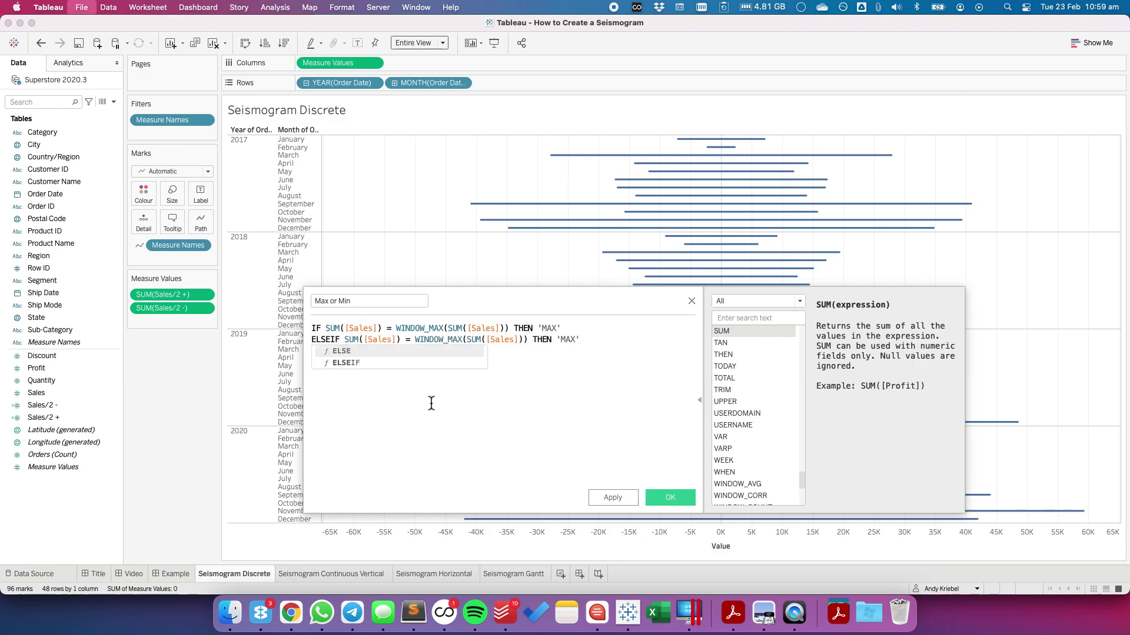
{"action": "left_click", "coordinate": [462, 340]}
{"action": "key", "text": "BackSpace"}
{"action": "key", "text": "BackSpace"}
{"action": "type", "text": "IN"}
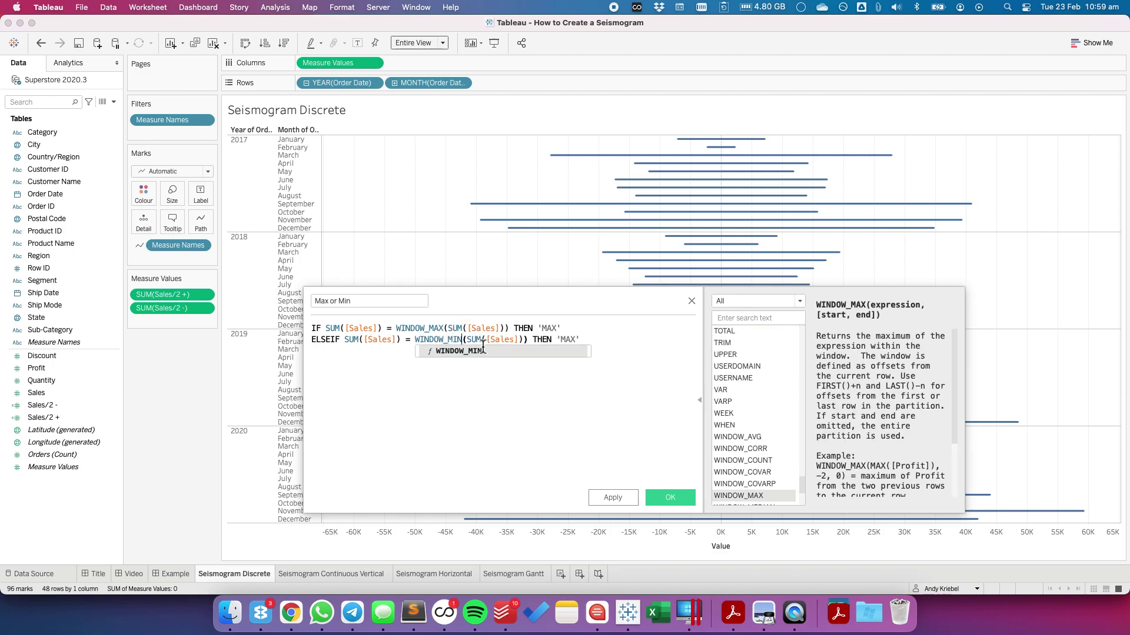
{"action": "double_click", "coordinate": [569, 340]}
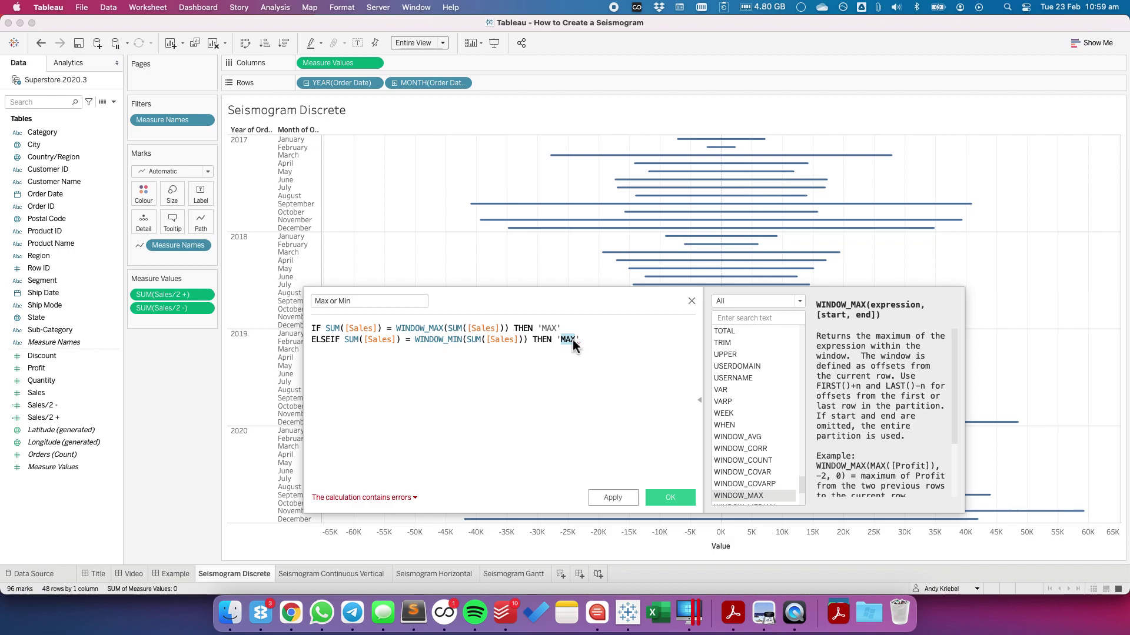
{"action": "type", "text": "MIN"}
Finish the formula with ELSE 'Other' END, save it, and colour the lines by Max or Min
{"action": "key", "text": "Return"}
{"action": "type", "text": "ELSE"}
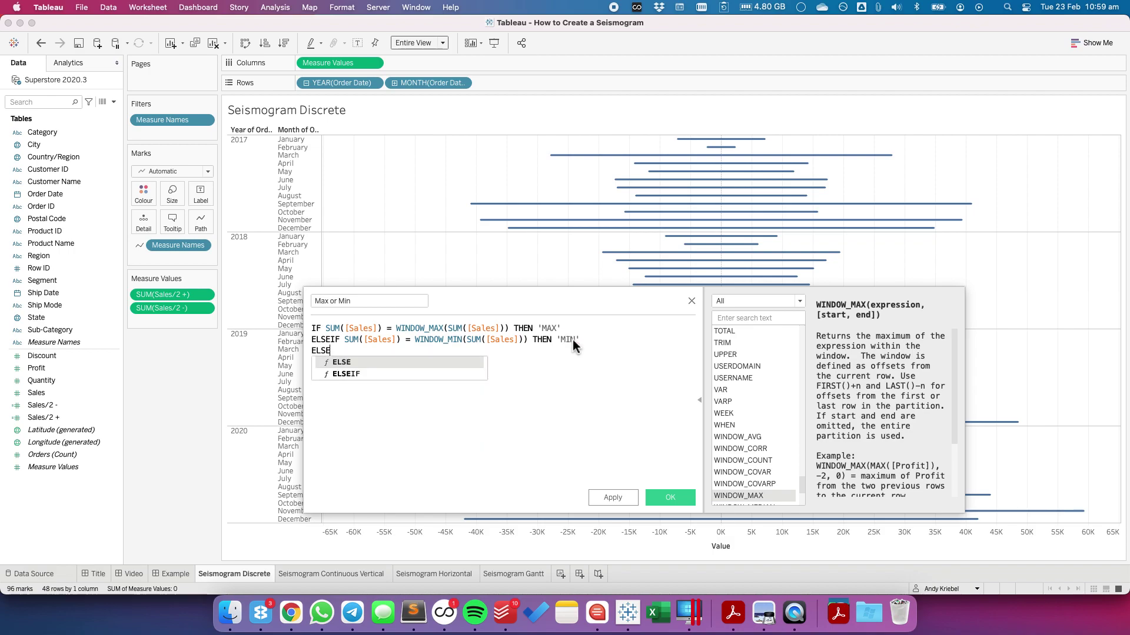
{"action": "key", "text": "Return"}
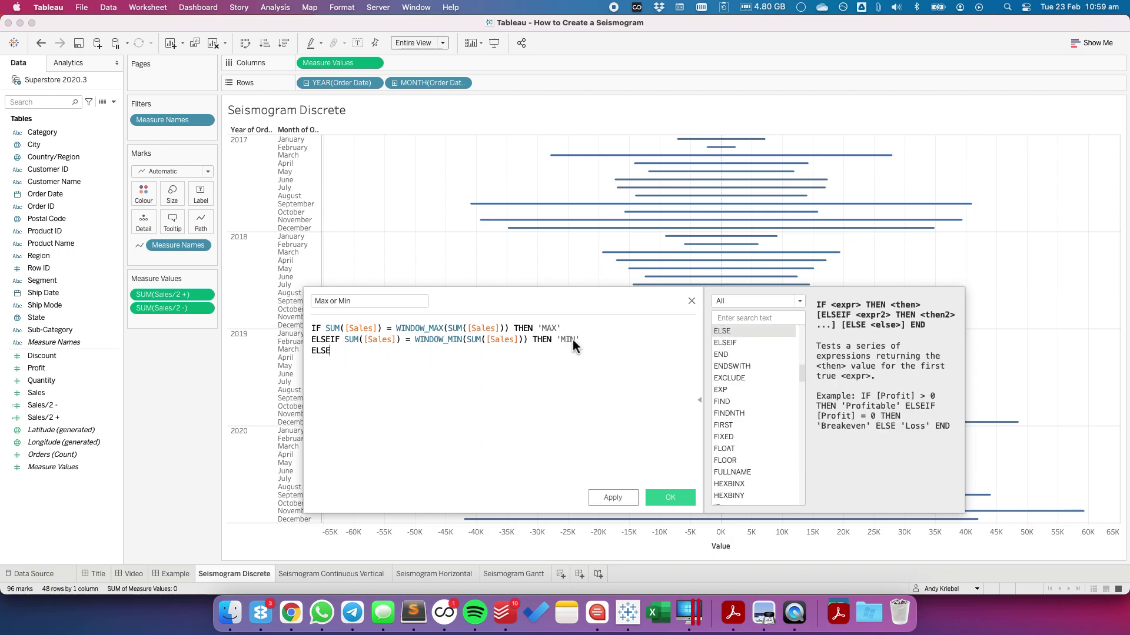
{"action": "type", "text": "'Other'"}
{"action": "key", "text": "Return"}
{"action": "type", "text": "END"}
{"action": "key", "text": "Return"}
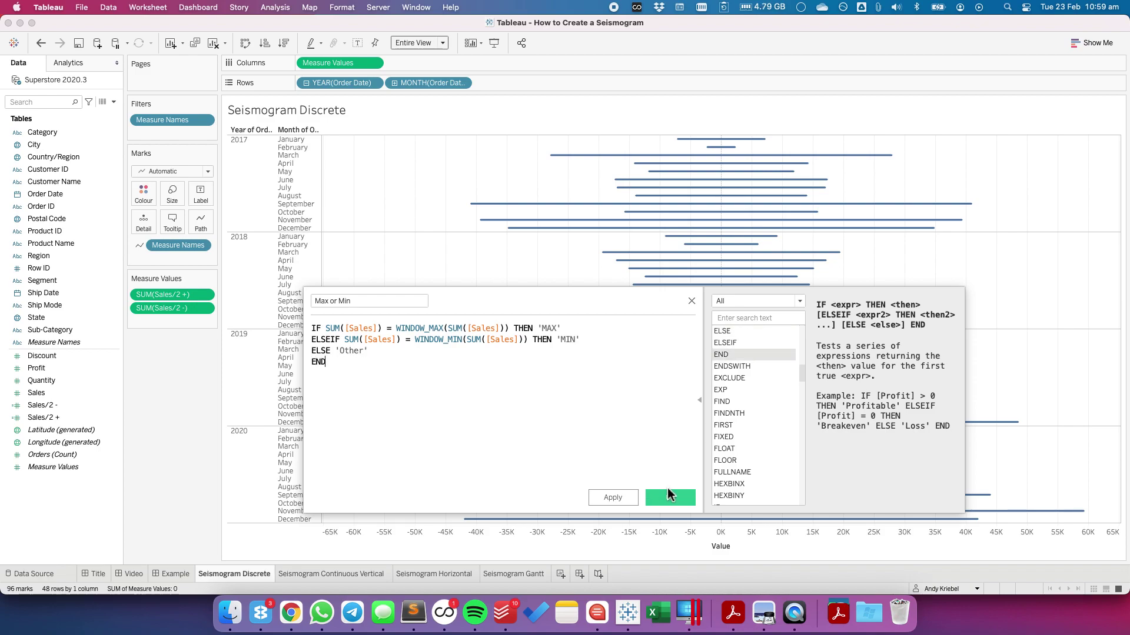
{"action": "left_click", "coordinate": [670, 497]}
{"action": "left_click_drag", "start_coordinate": [43, 368], "coordinate": [141, 198]}
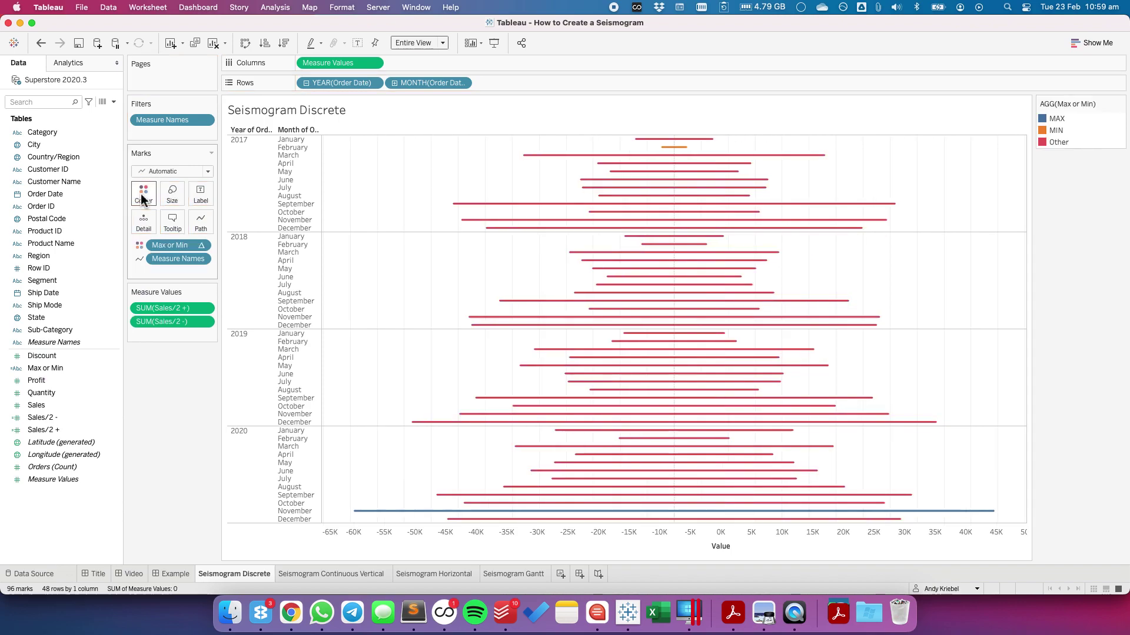
Set the Max or Min table calculation to compute using Specific Dimensions (Year and Month of Order Date)
{"action": "left_click", "coordinate": [202, 246]}
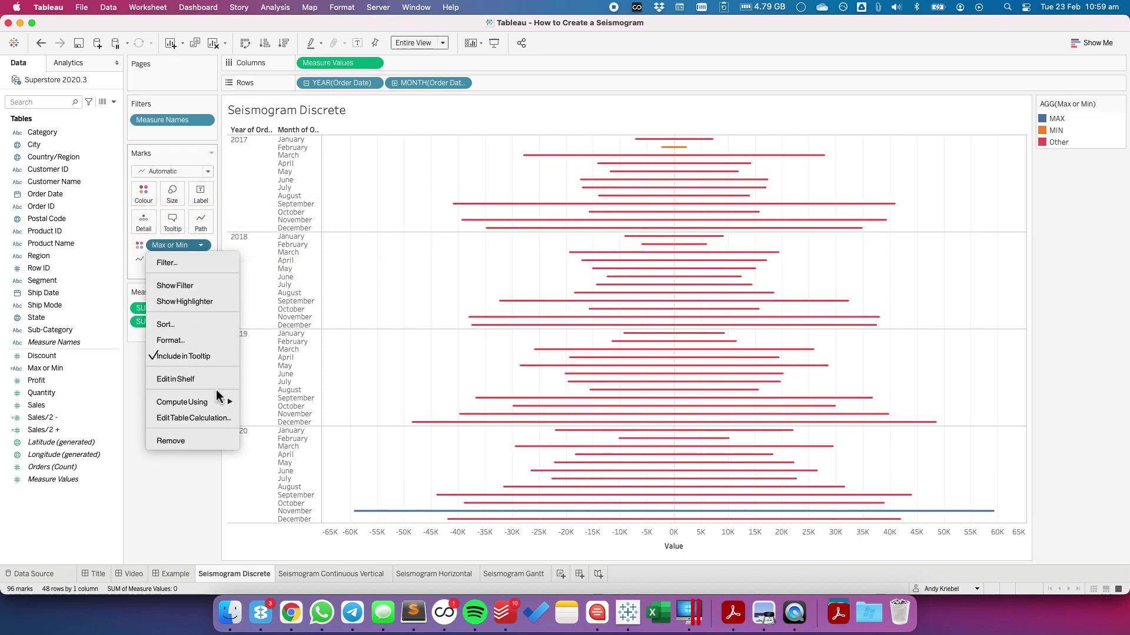
{"action": "left_click", "coordinate": [212, 418]}
{"action": "left_click", "coordinate": [524, 271]}
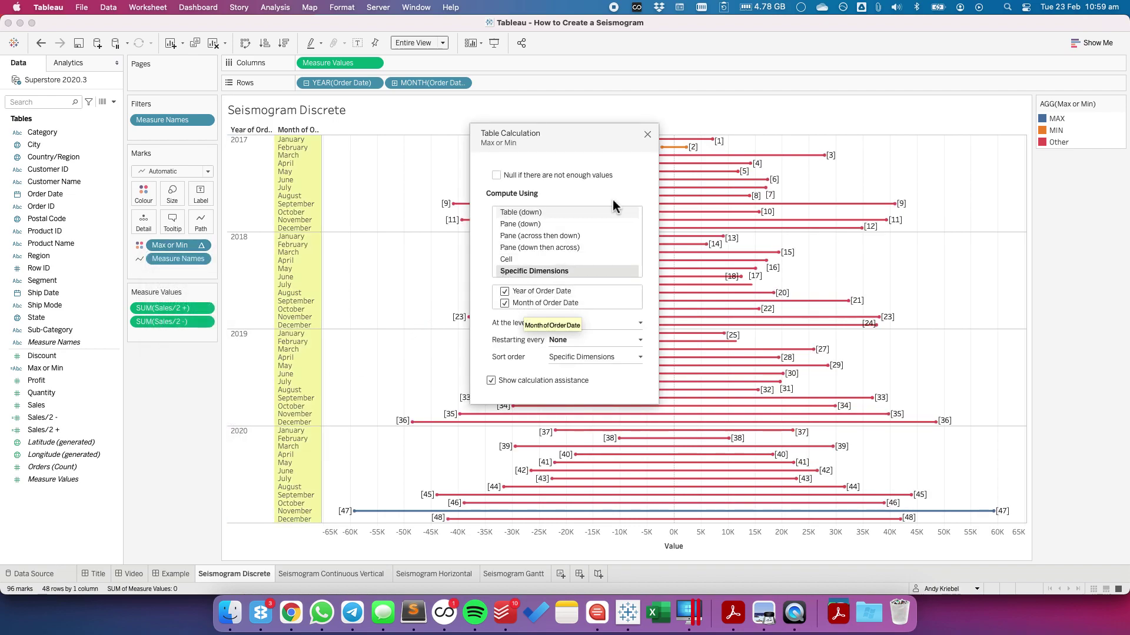
{"action": "left_click", "coordinate": [647, 135]}
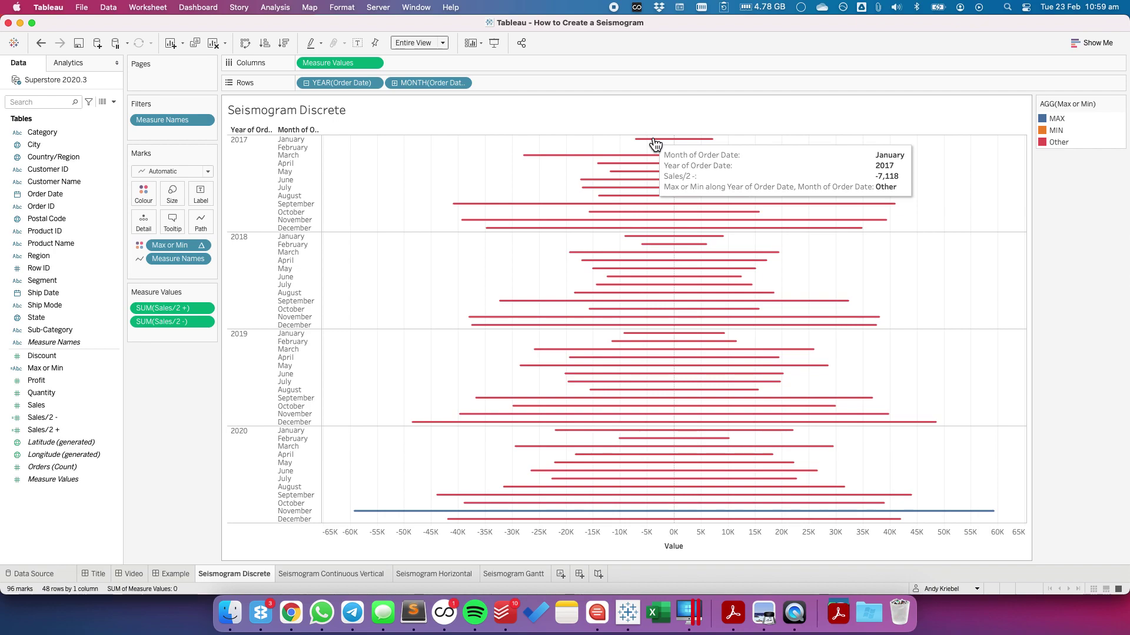
Colour the Other category grey using the Colour Blind palette
{"action": "double_click", "coordinate": [1092, 140]}
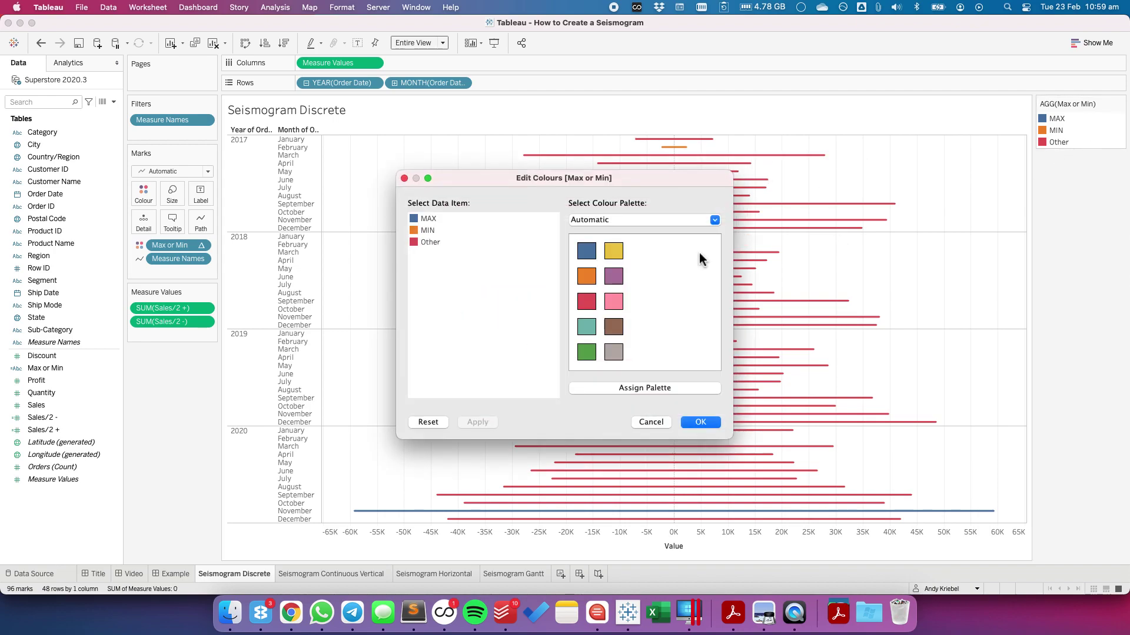
{"action": "left_click", "coordinate": [639, 220]}
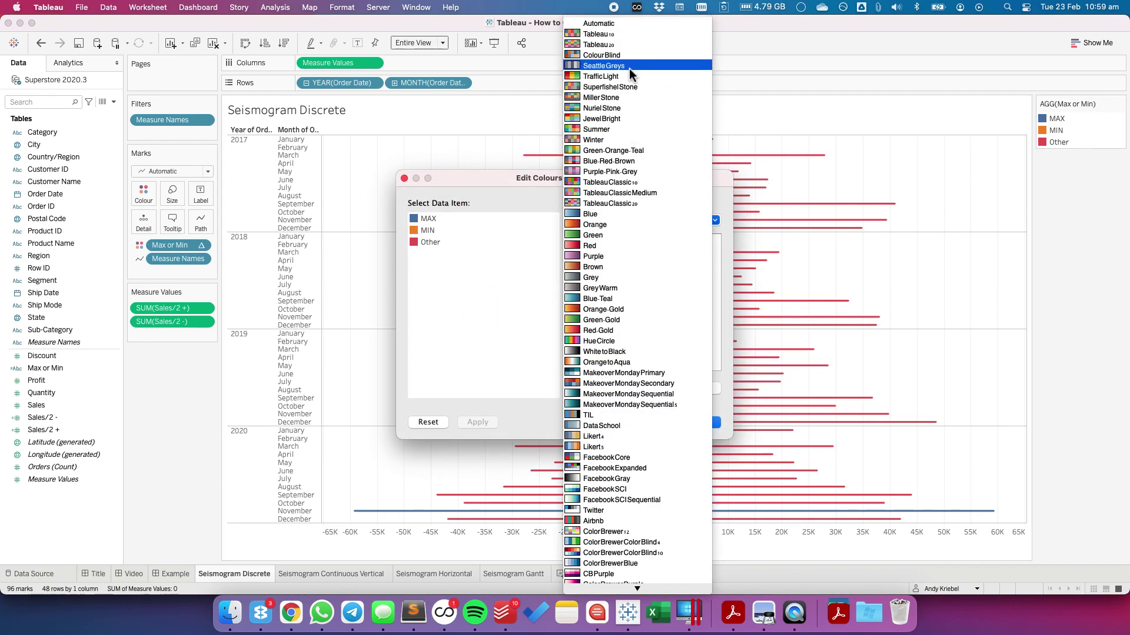
{"action": "left_click", "coordinate": [630, 68]}
{"action": "left_click", "coordinate": [435, 242]}
{"action": "left_click", "coordinate": [651, 219]}
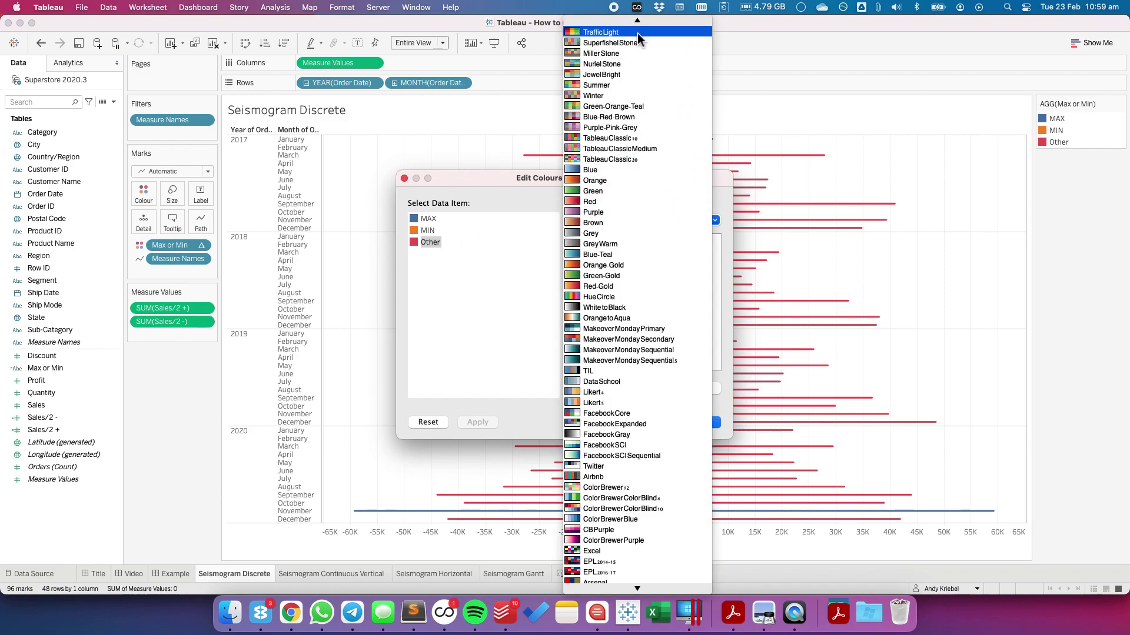
{"action": "left_click", "coordinate": [612, 56]}
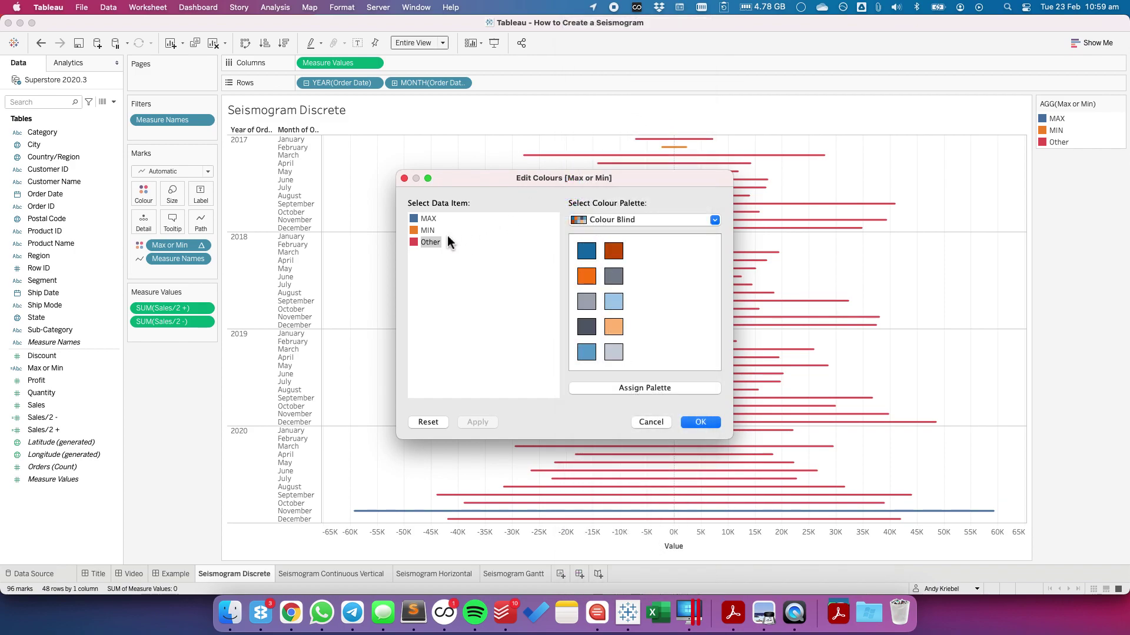
{"action": "left_click", "coordinate": [587, 301]}
Colour MAX teal and MIN red from the Makeover Monday palettes and apply the colours
{"action": "left_click", "coordinate": [613, 276]}
{"action": "left_click", "coordinate": [601, 219]}
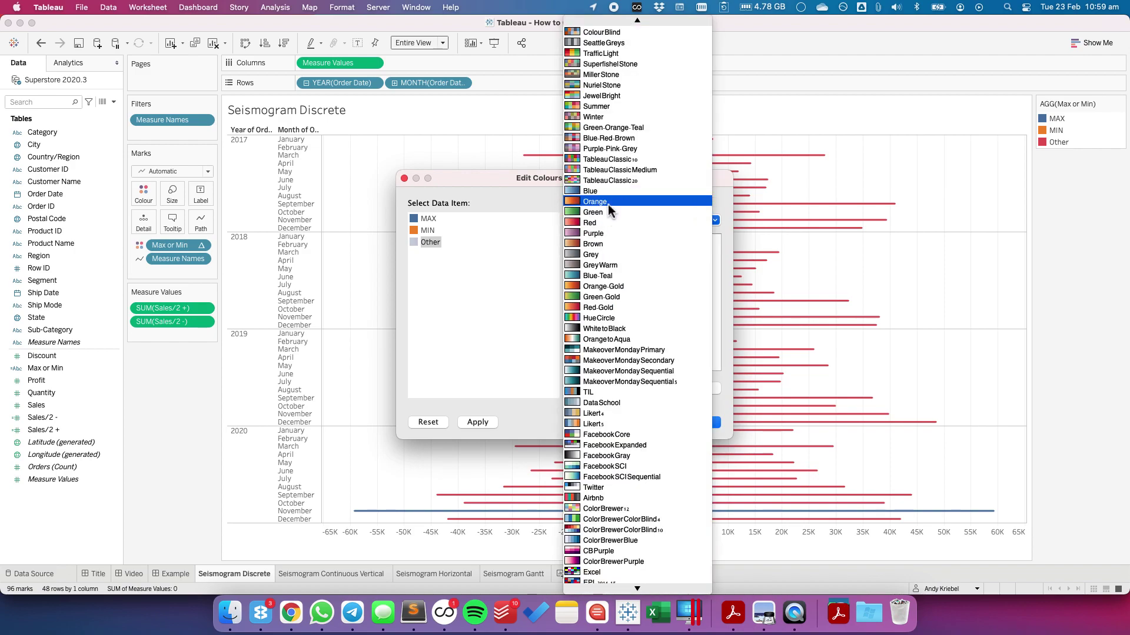
{"action": "left_click", "coordinate": [618, 350]}
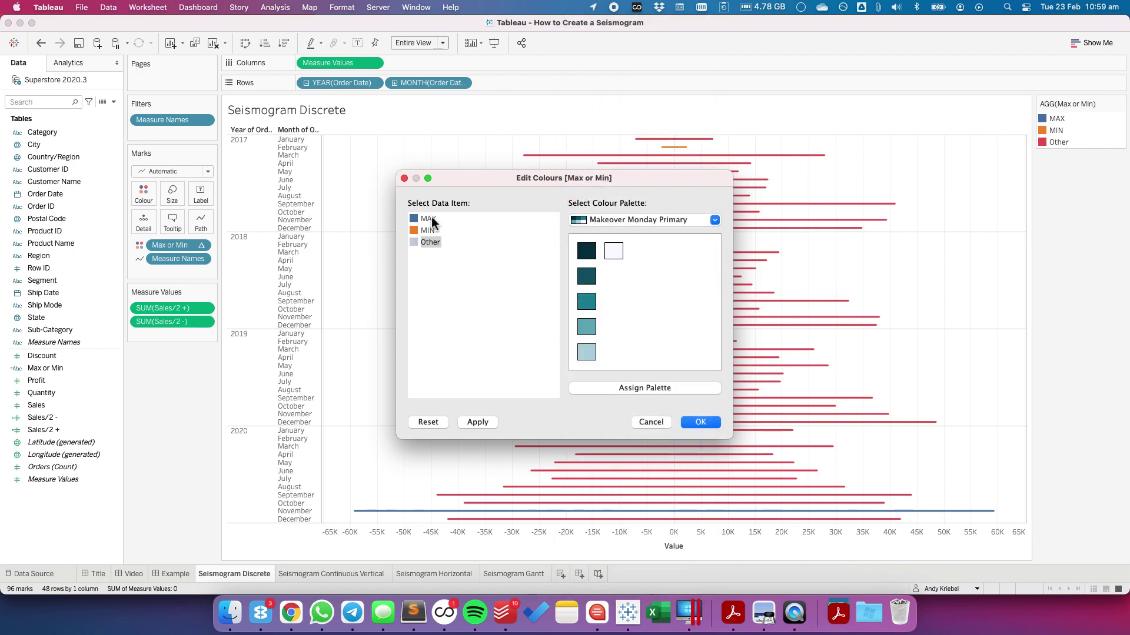
{"action": "left_click", "coordinate": [585, 307]}
{"action": "left_click", "coordinate": [613, 221]}
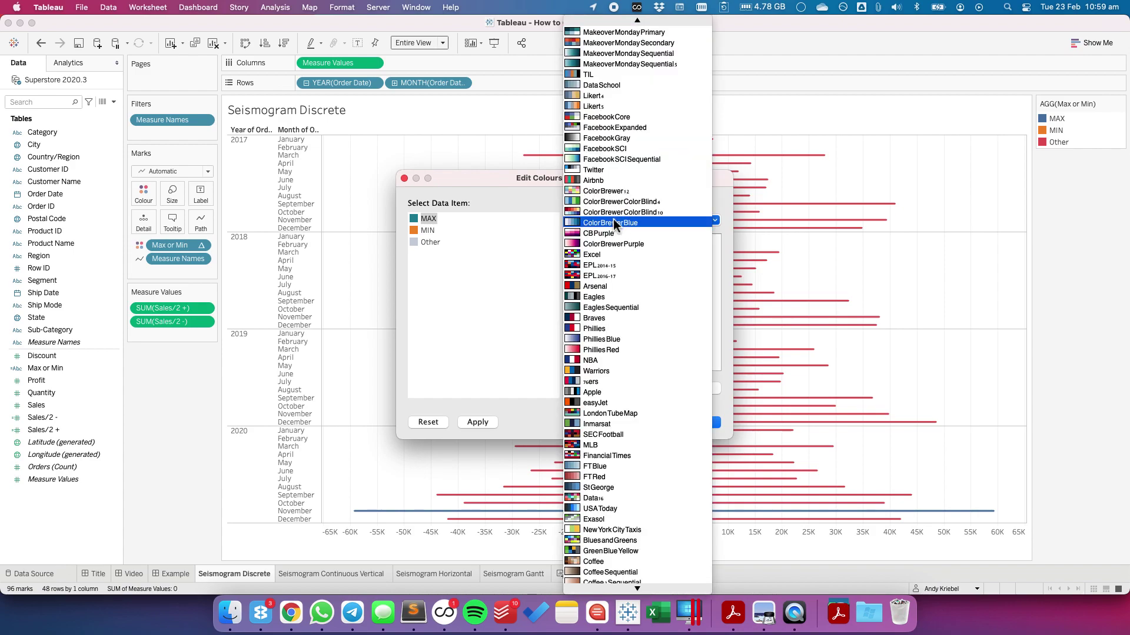
{"action": "left_click", "coordinate": [618, 42]}
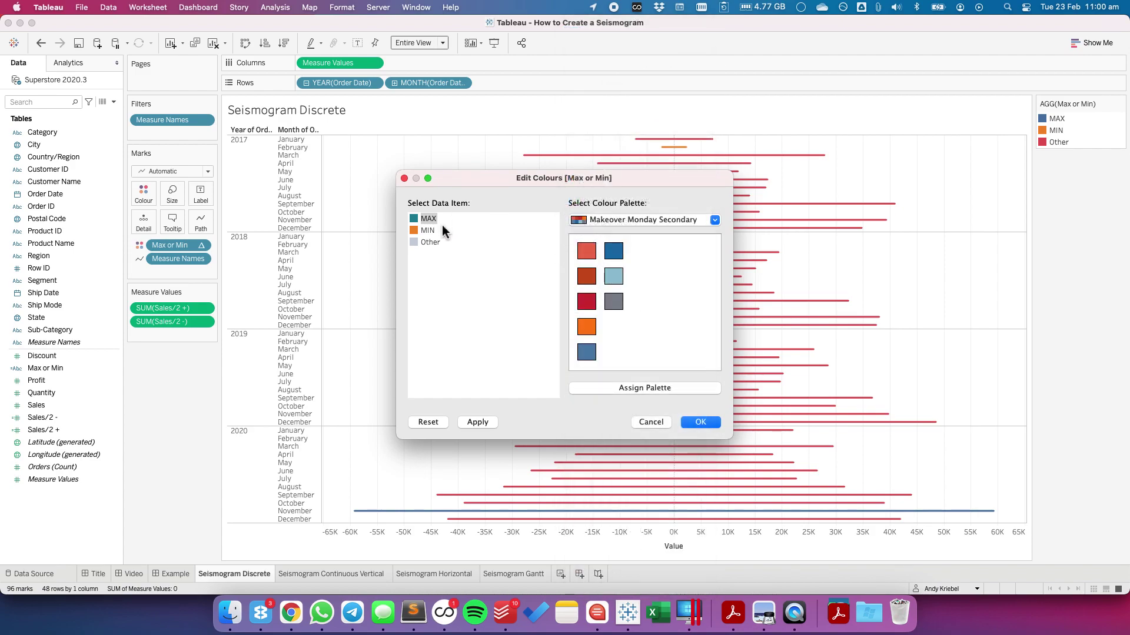
{"action": "left_click", "coordinate": [428, 230]}
{"action": "left_click", "coordinate": [586, 250]}
{"action": "left_click", "coordinate": [691, 423]}
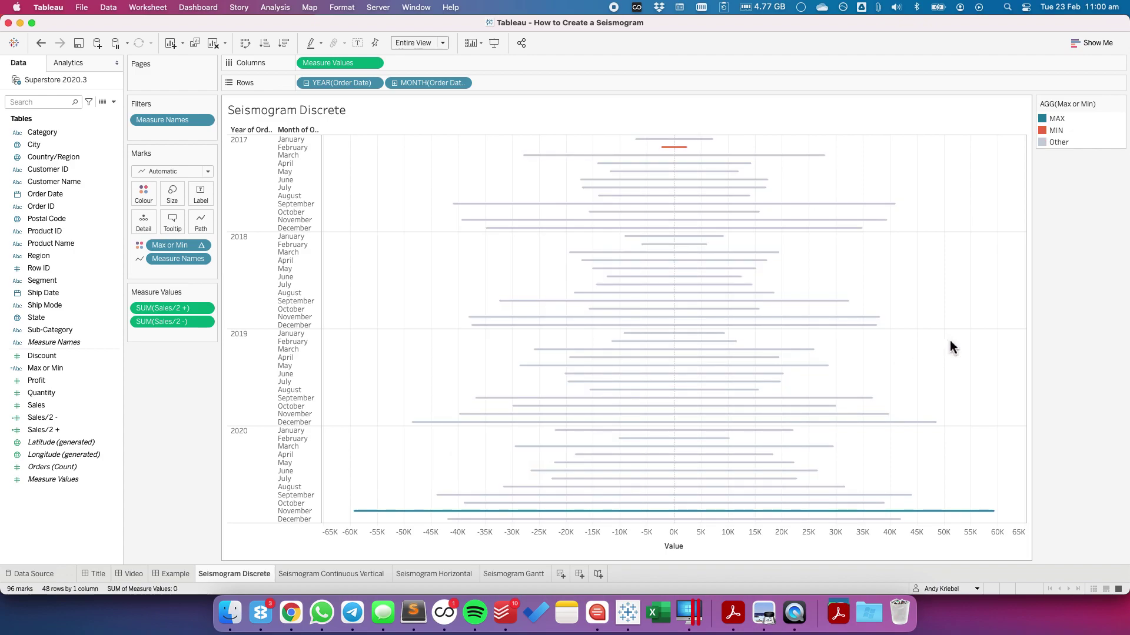
Make the bars thicker with the Size slider
{"action": "left_click", "coordinate": [174, 200]}
{"action": "left_click_drag", "start_coordinate": [194, 224], "coordinate": [217, 225]}
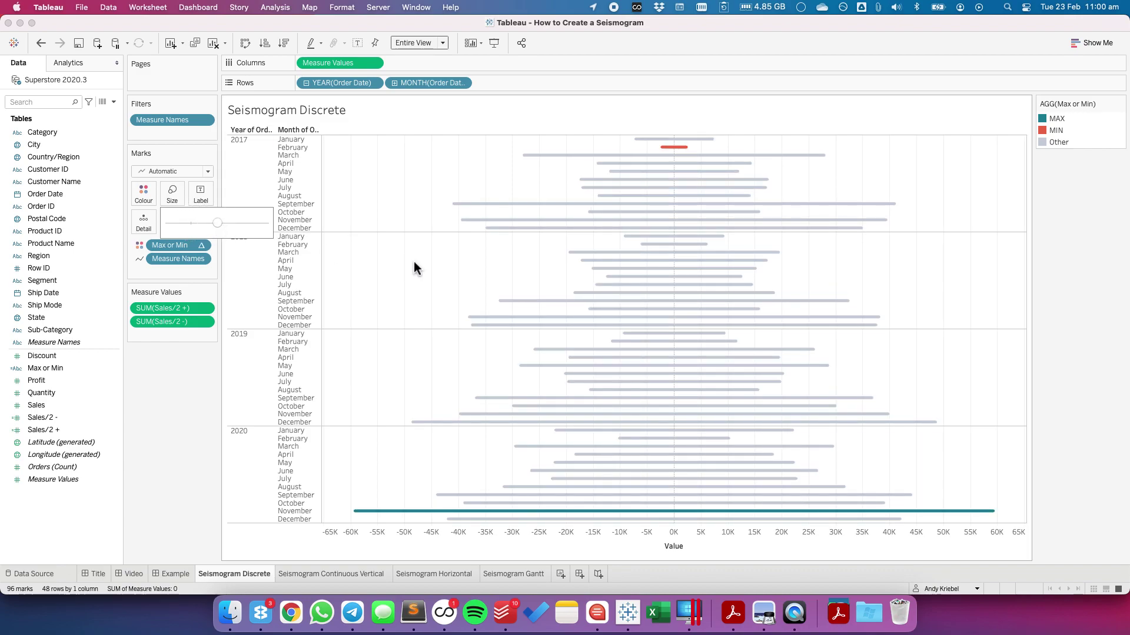
{"action": "left_click", "coordinate": [414, 263]}
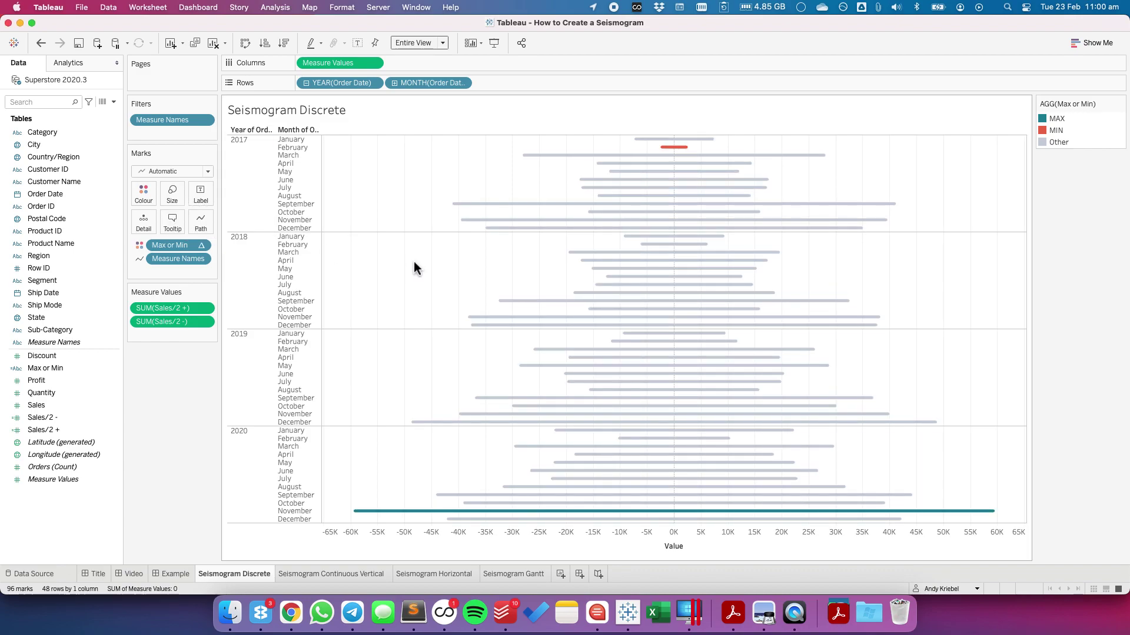
Add Sales to the Tooltip and exclude Max or Min and Measure Values from it
{"action": "mouse_move", "coordinate": [634, 296]}
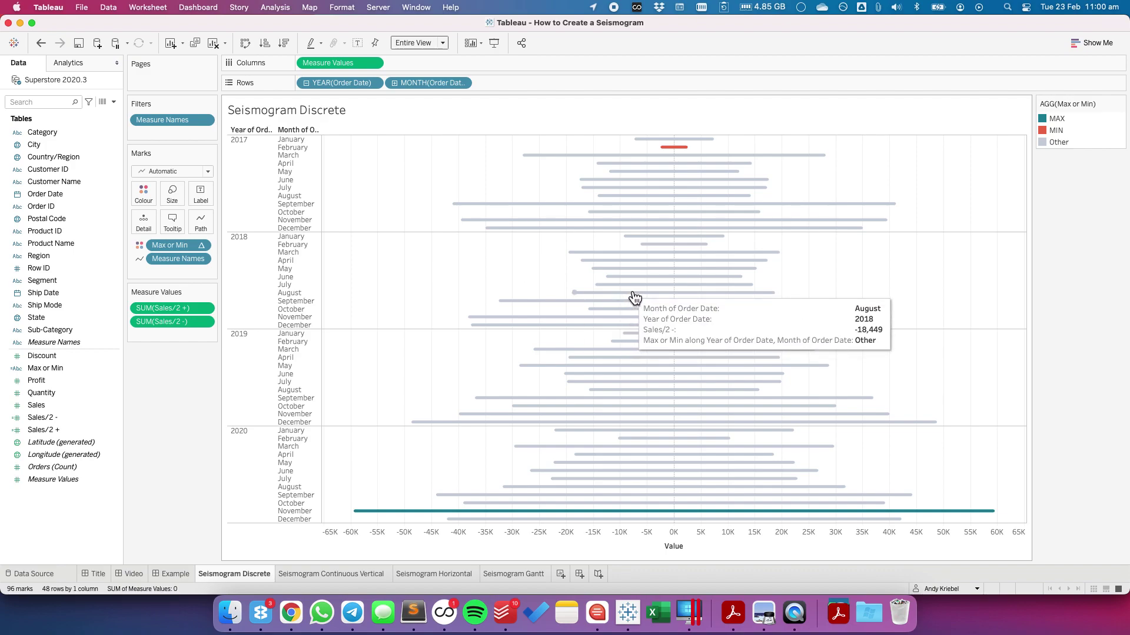
{"action": "left_click_drag", "start_coordinate": [36, 405], "coordinate": [167, 225]}
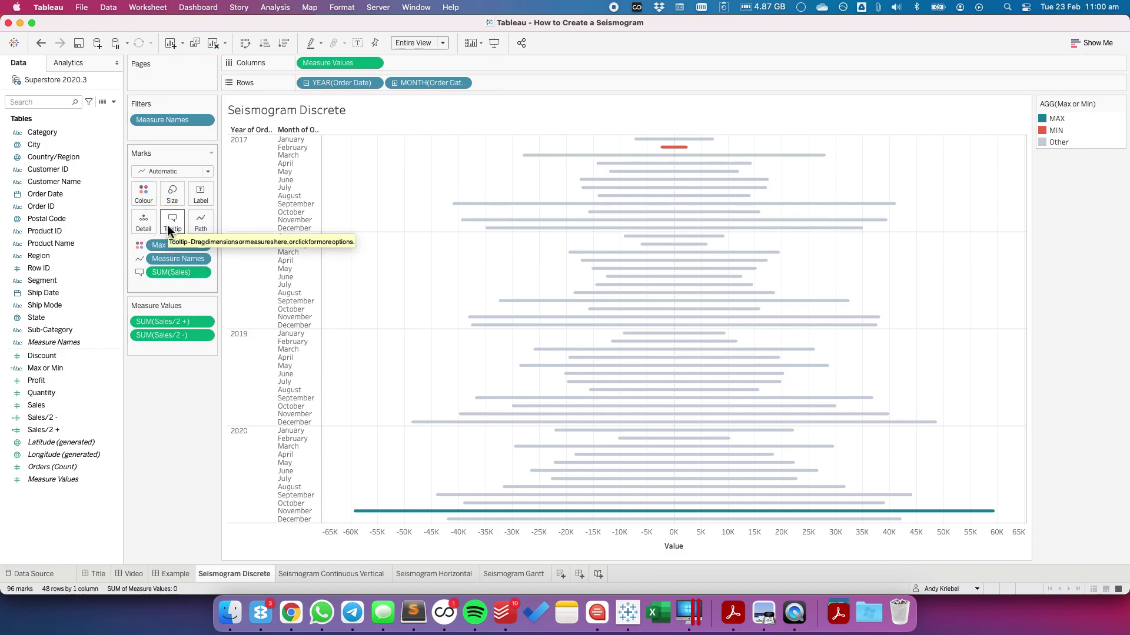
{"action": "left_click", "coordinate": [201, 246]}
{"action": "left_click", "coordinate": [187, 356]}
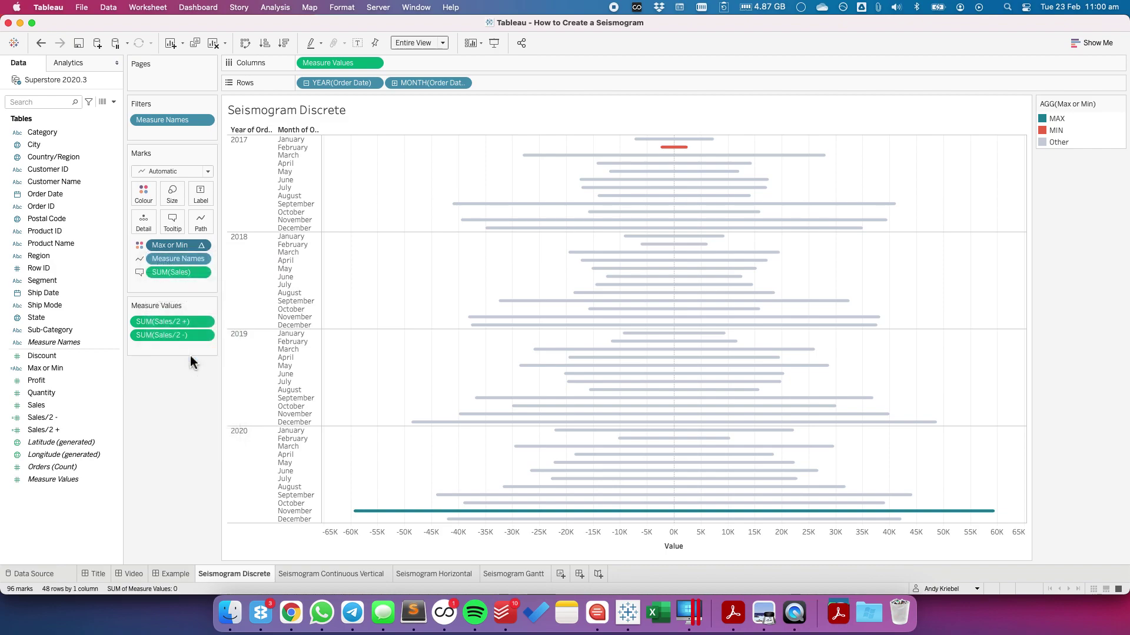
{"action": "left_click", "coordinate": [373, 63]}
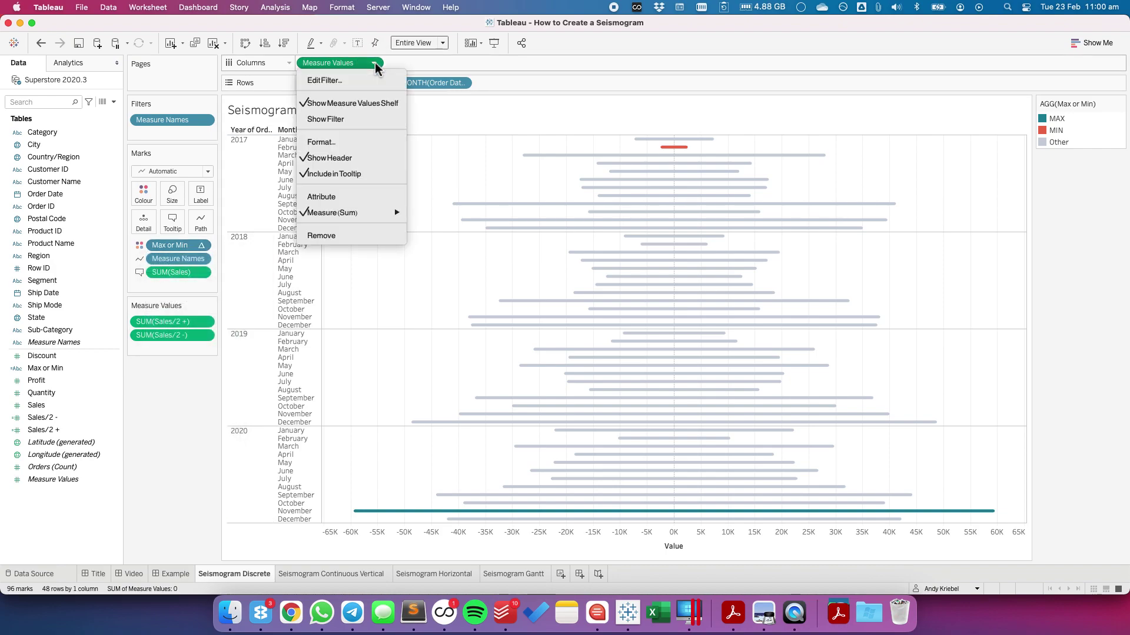
{"action": "left_click", "coordinate": [354, 173]}
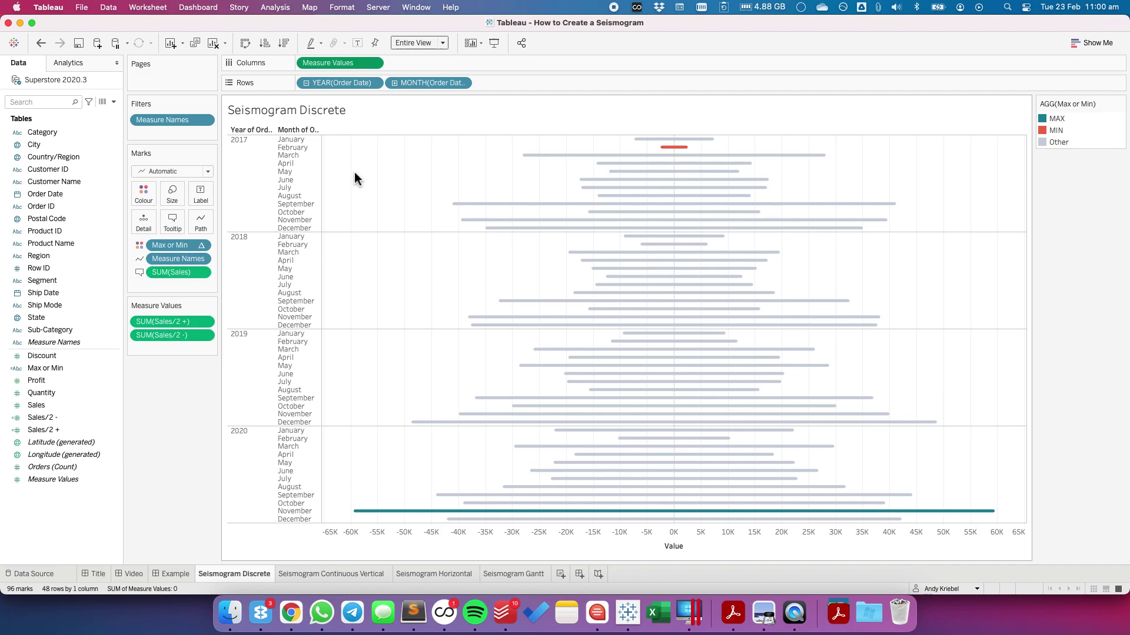
{"action": "left_click", "coordinate": [202, 259]}
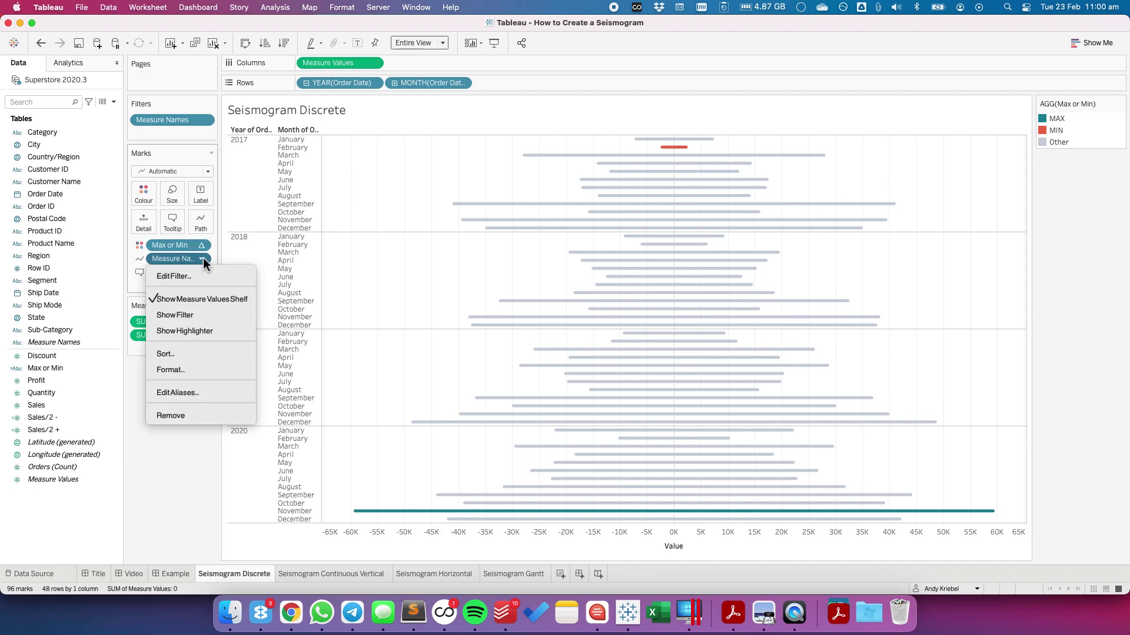
{"action": "left_click", "coordinate": [330, 255]}
{"action": "mouse_move", "coordinate": [610, 275]}
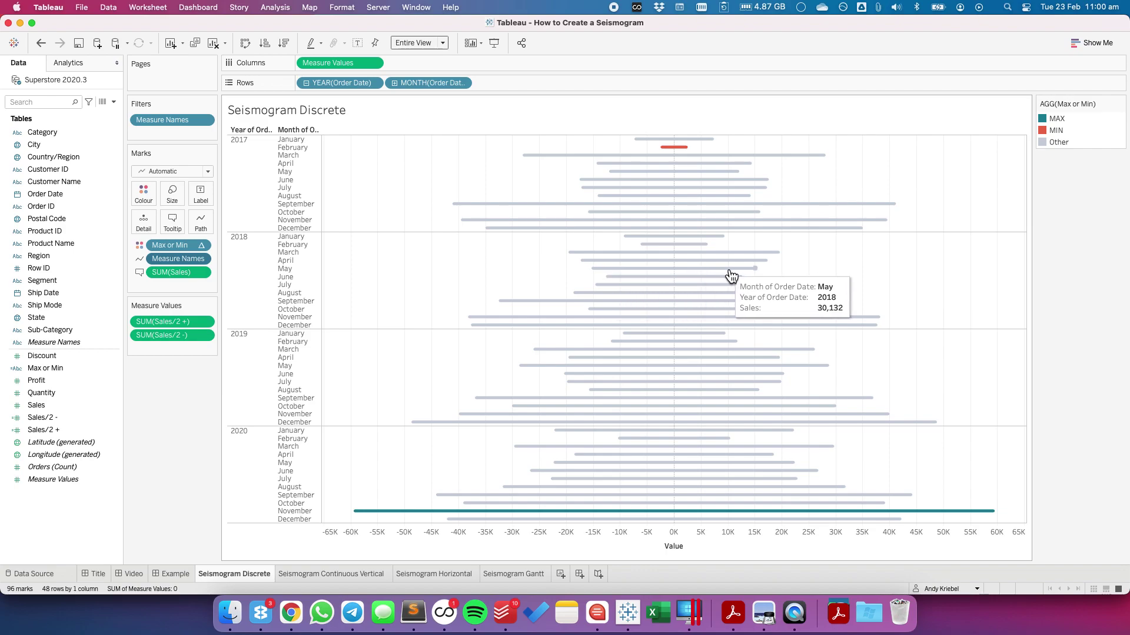
On Seismogram Continuous Vertical, put continuous MONTH(Order Date) on Rows and both Sales/2 fields on one axis
{"action": "left_click", "coordinate": [323, 577]}
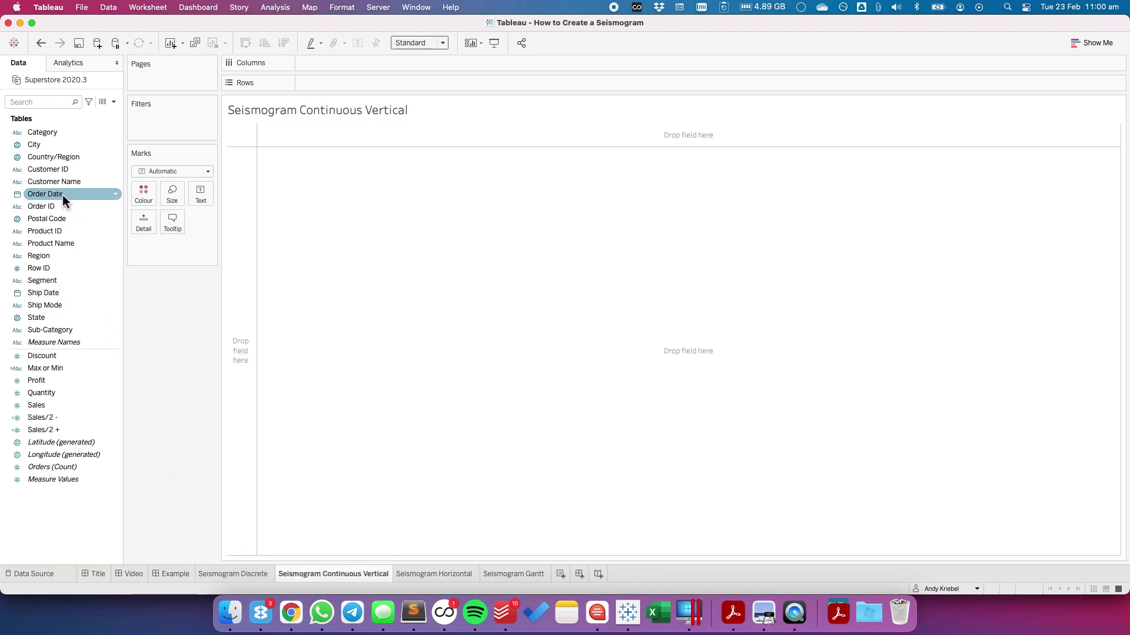
{"action": "left_click_drag", "start_coordinate": [63, 195], "coordinate": [316, 87]}
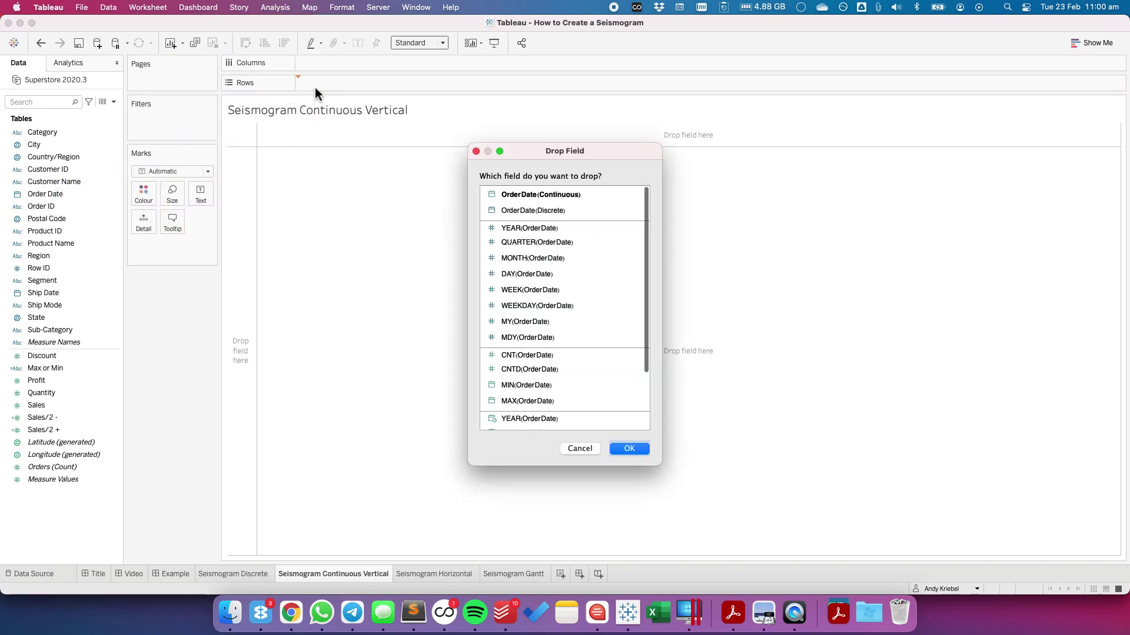
{"action": "scroll", "coordinate": [540, 402], "scroll_direction": "down", "scroll_amount": 3}
{"action": "left_click", "coordinate": [527, 404]}
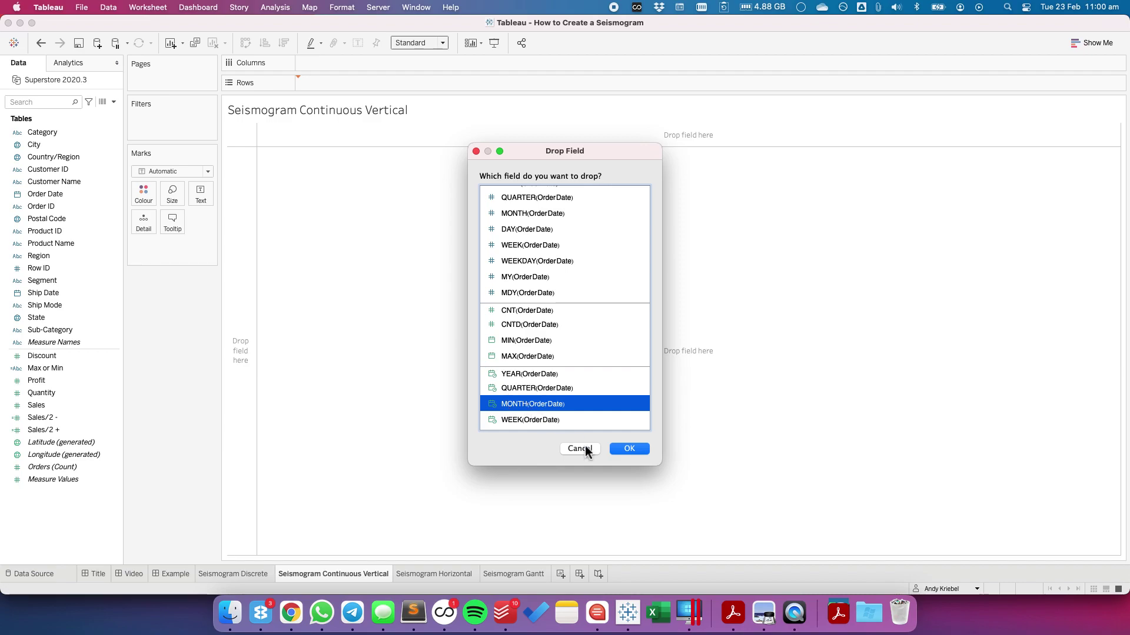
{"action": "left_click", "coordinate": [627, 451]}
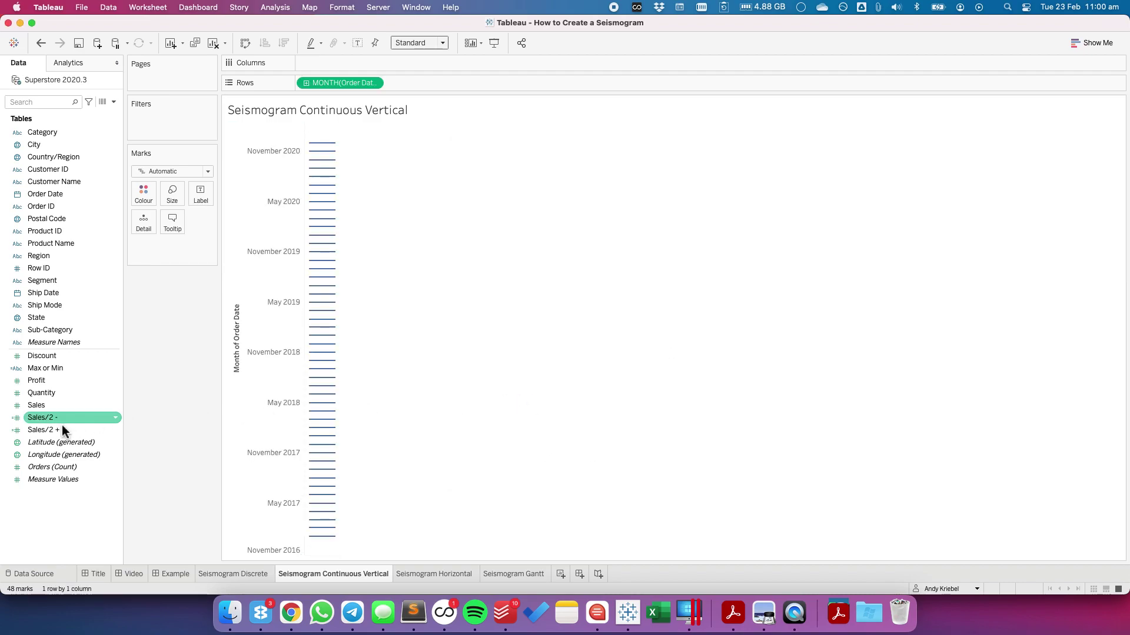
{"action": "left_click_drag", "start_coordinate": [51, 430], "coordinate": [361, 66]}
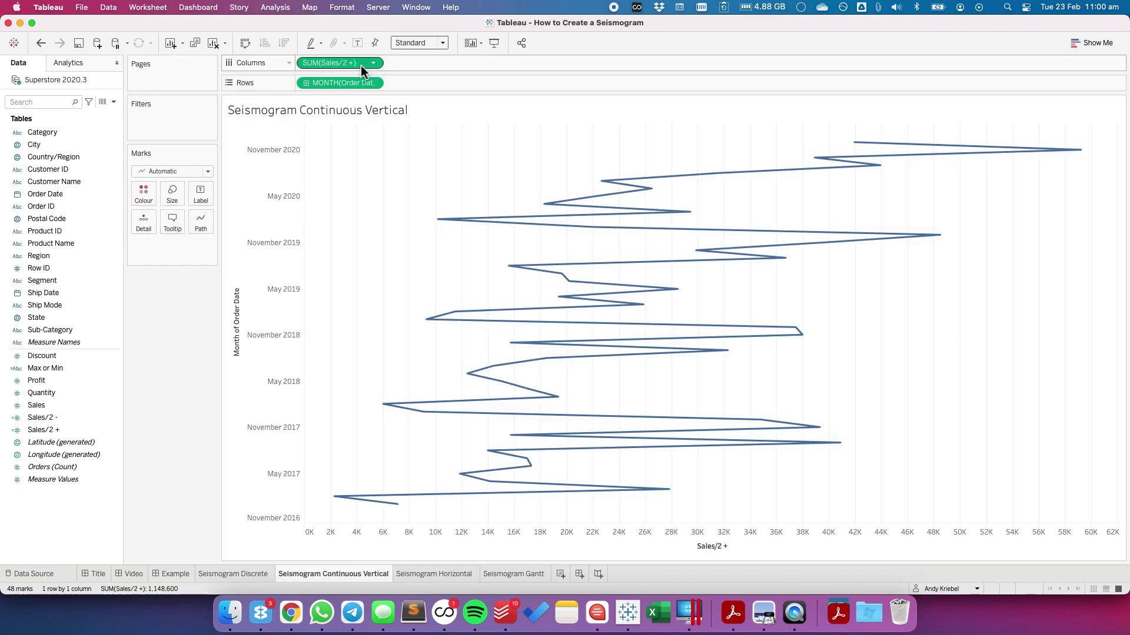
{"action": "left_click_drag", "start_coordinate": [36, 443], "coordinate": [608, 539]}
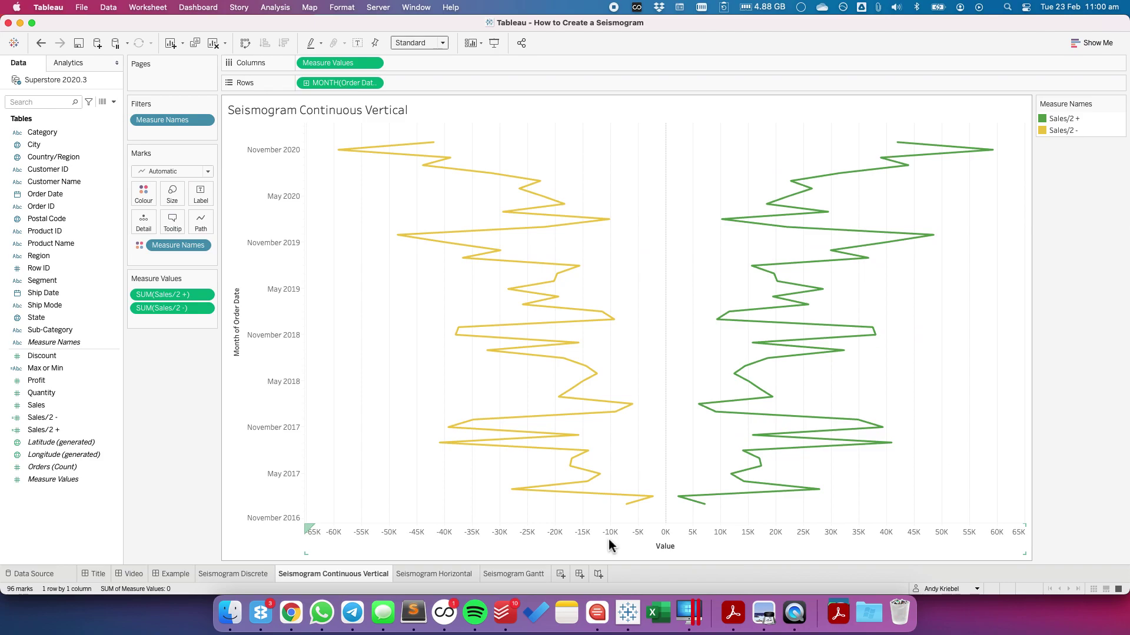
Use Measure Names as the path and add MY(Order Date) to Detail for one bar per month
{"action": "left_click_drag", "start_coordinate": [177, 245], "coordinate": [196, 224]}
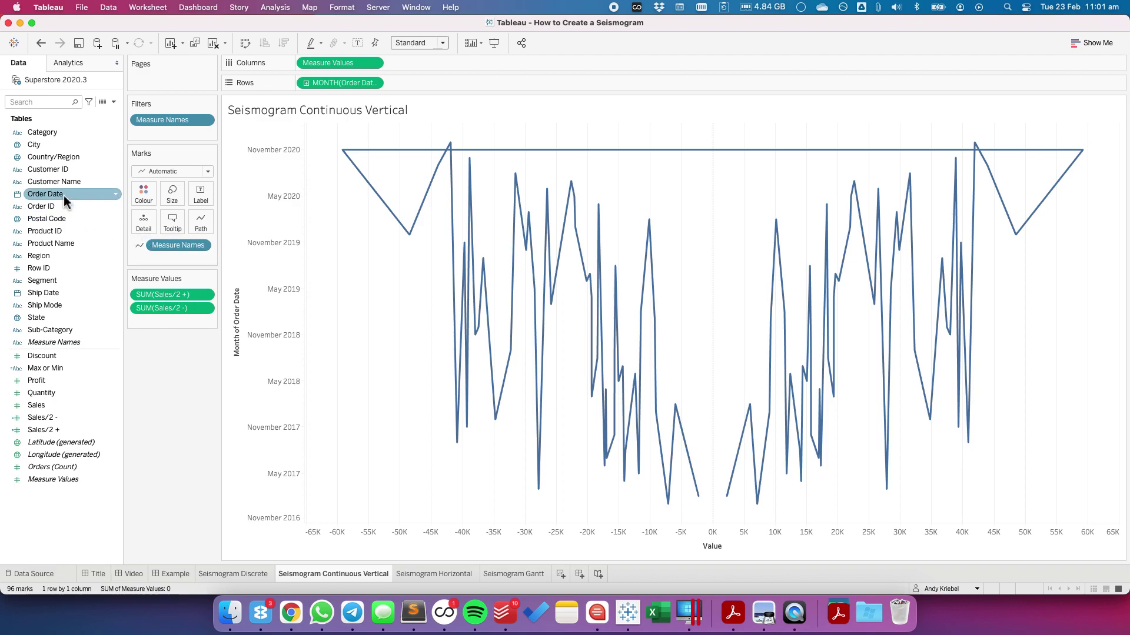
{"action": "left_click_drag", "start_coordinate": [64, 195], "coordinate": [147, 224]}
{"action": "scroll", "coordinate": [548, 372], "scroll_direction": "down", "scroll_amount": 3}
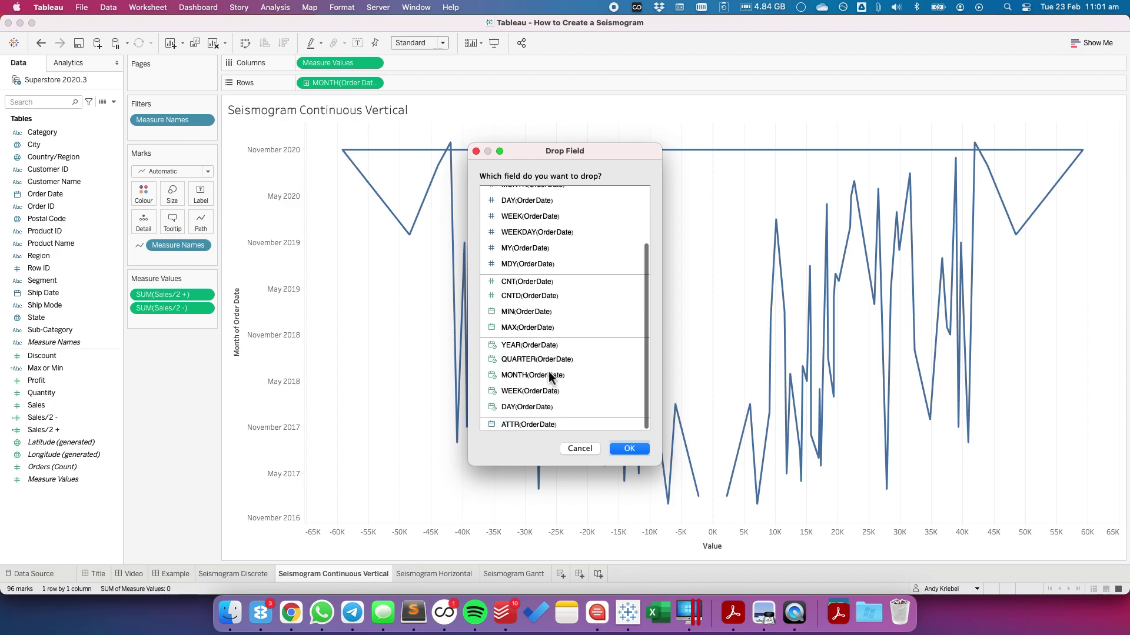
{"action": "left_click", "coordinate": [518, 249]}
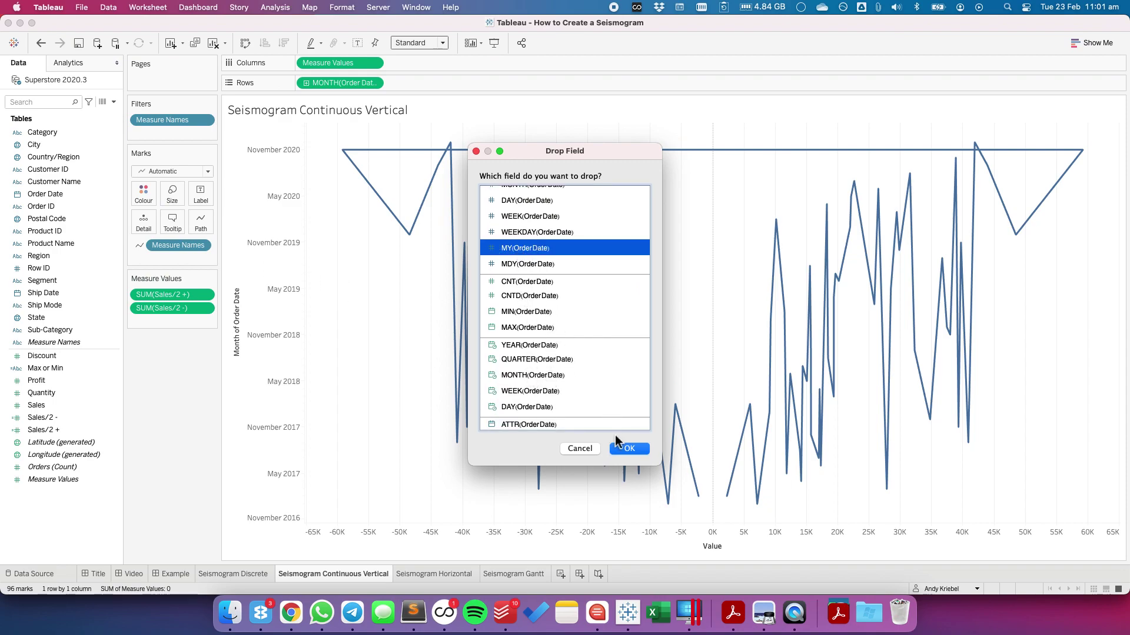
{"action": "left_click", "coordinate": [626, 448]}
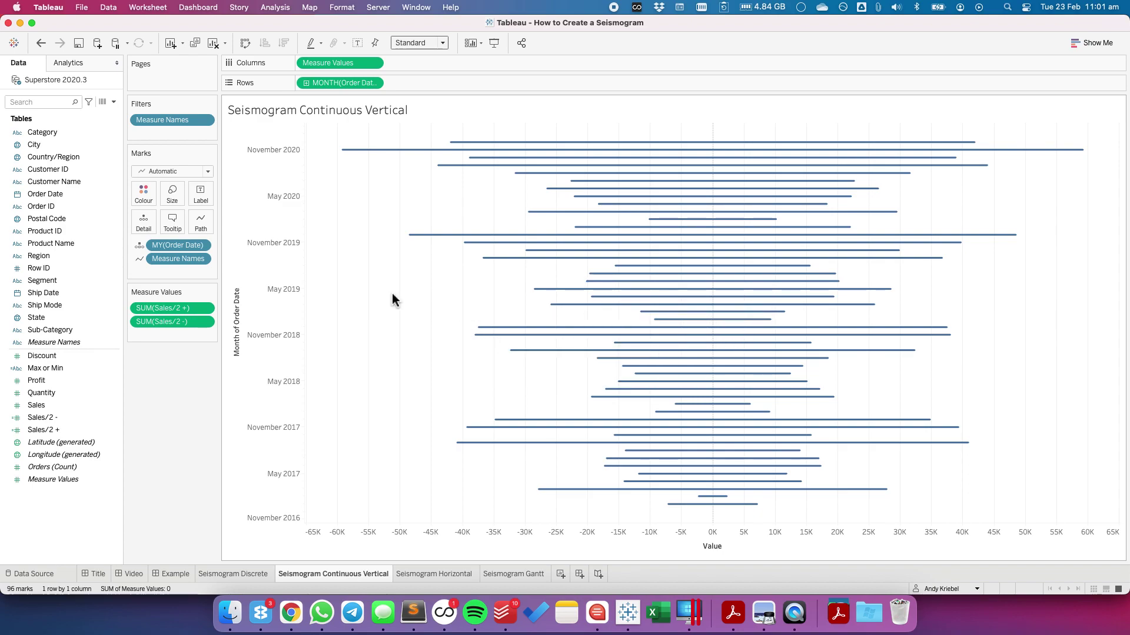
{"action": "left_click", "coordinate": [59, 372]}
Colour by Max or Min, computed over Specific Dimensions including month, year of Order Date
{"action": "left_click_drag", "start_coordinate": [59, 372], "coordinate": [146, 192]}
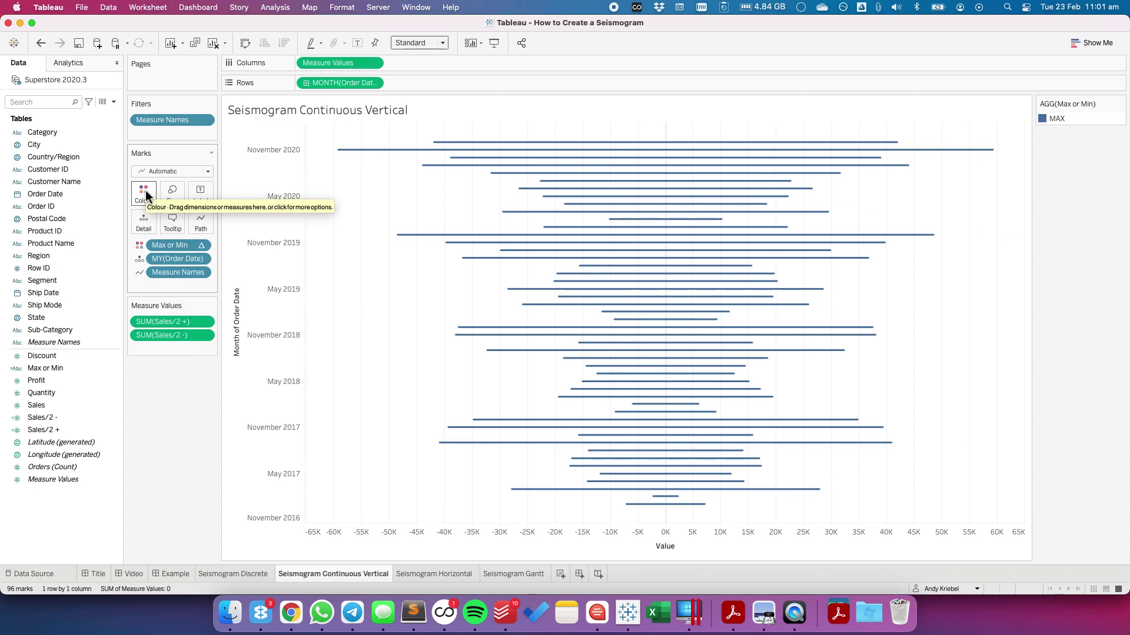
{"action": "left_click", "coordinate": [202, 246]}
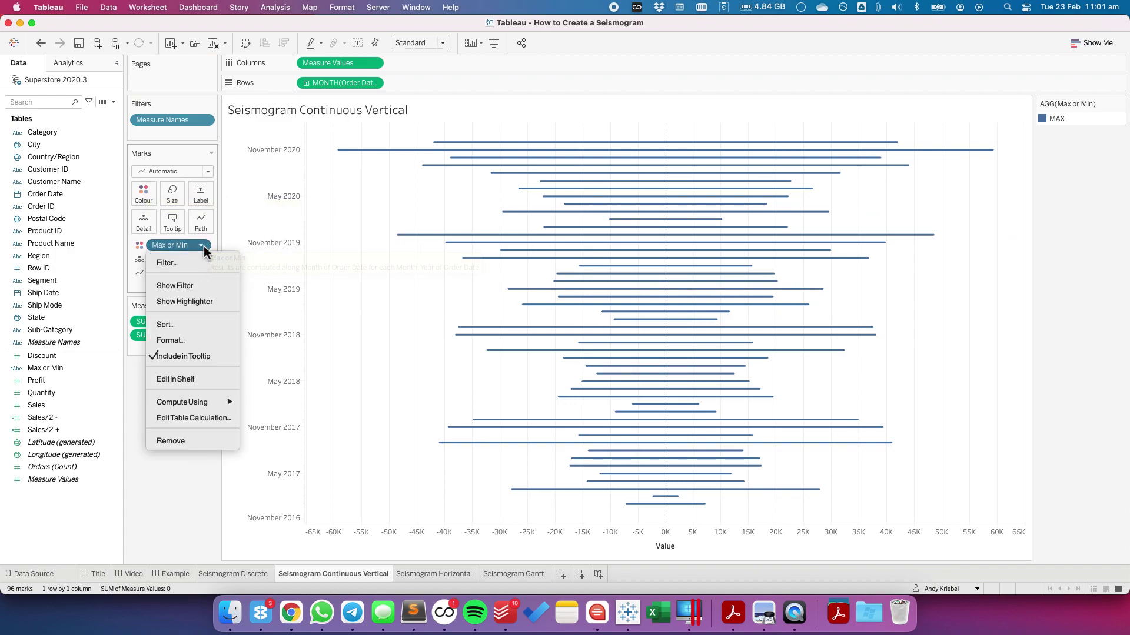
{"action": "left_click", "coordinate": [198, 415]}
{"action": "left_click", "coordinate": [531, 235]}
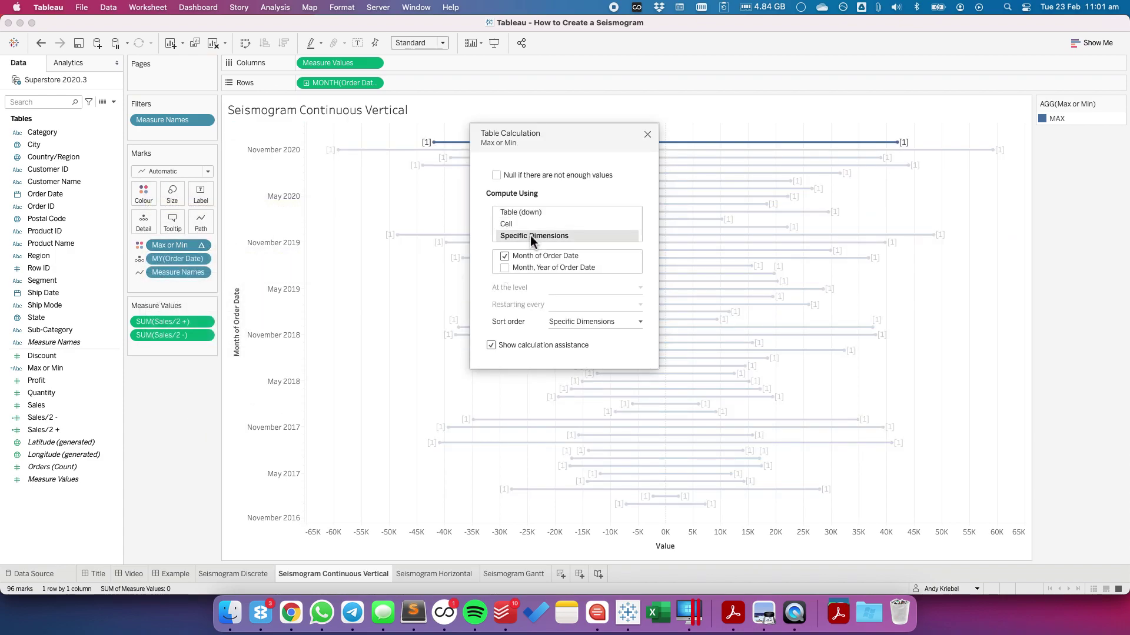
{"action": "left_click", "coordinate": [504, 268]}
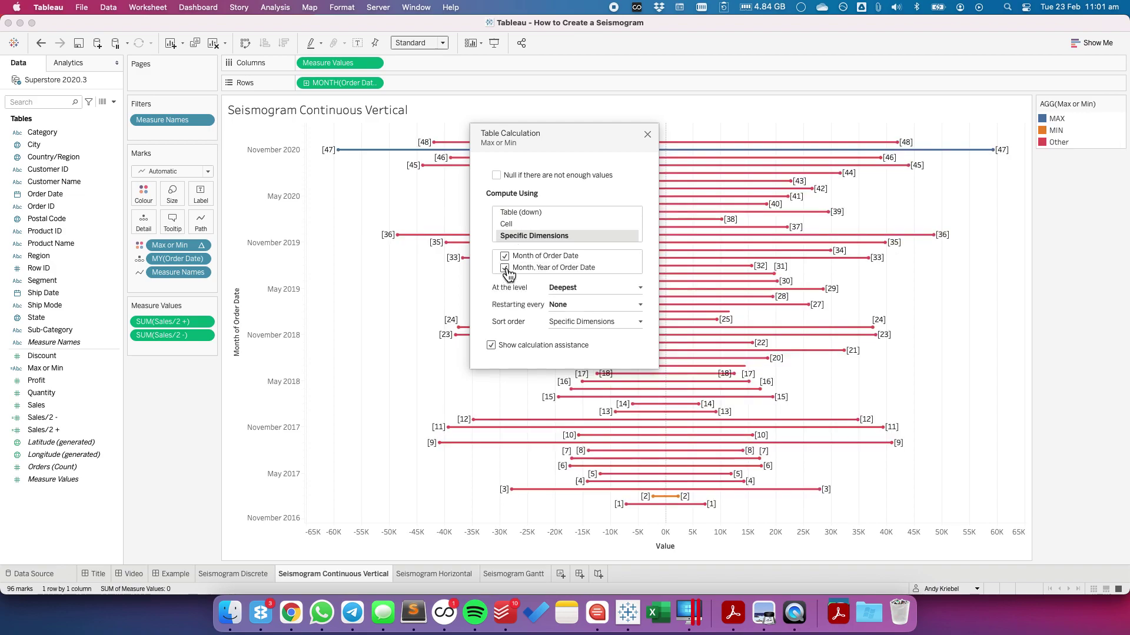
{"action": "left_click", "coordinate": [647, 135]}
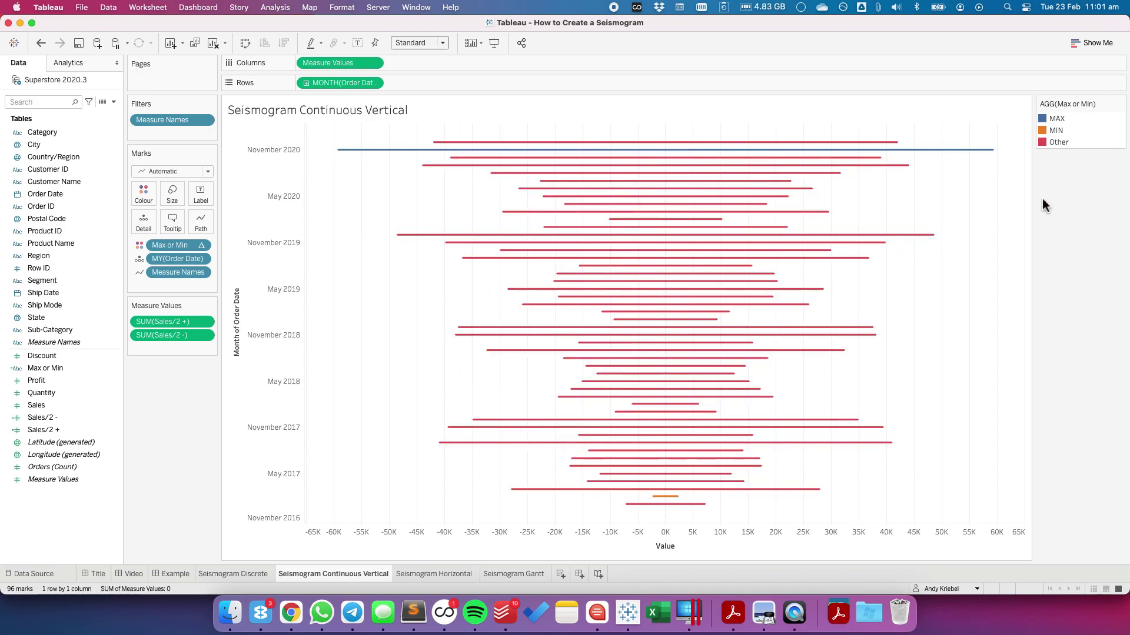
Make the Other category light grey from the Colour Blind palette
{"action": "left_click", "coordinate": [1086, 145]}
{"action": "double_click", "coordinate": [1087, 145]}
{"action": "left_click", "coordinate": [650, 224]}
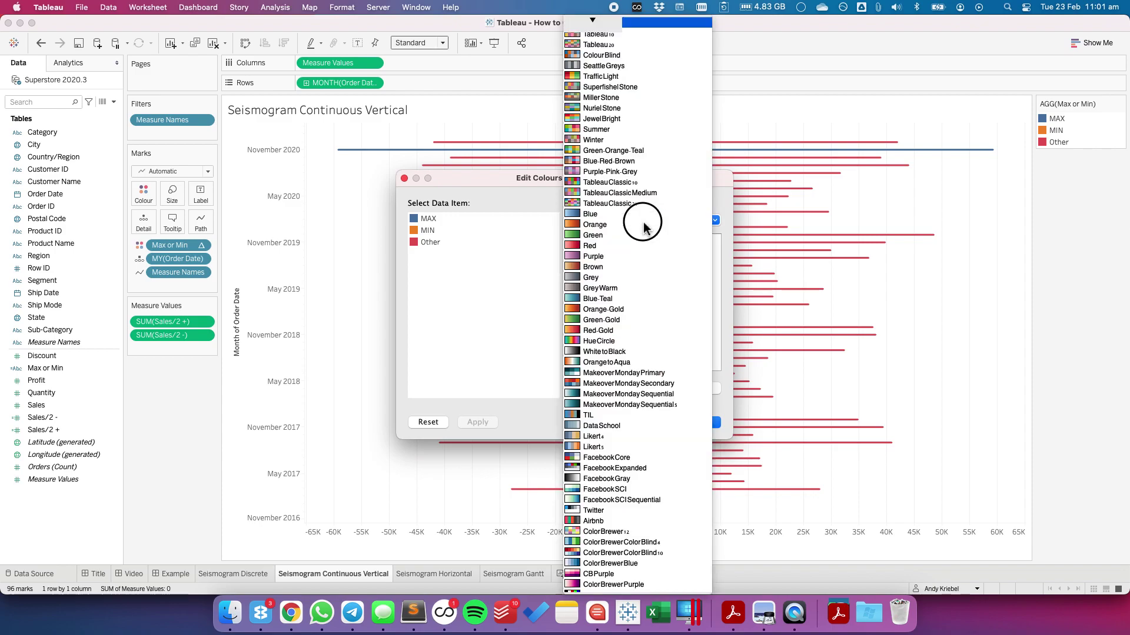
{"action": "left_click", "coordinate": [615, 56]}
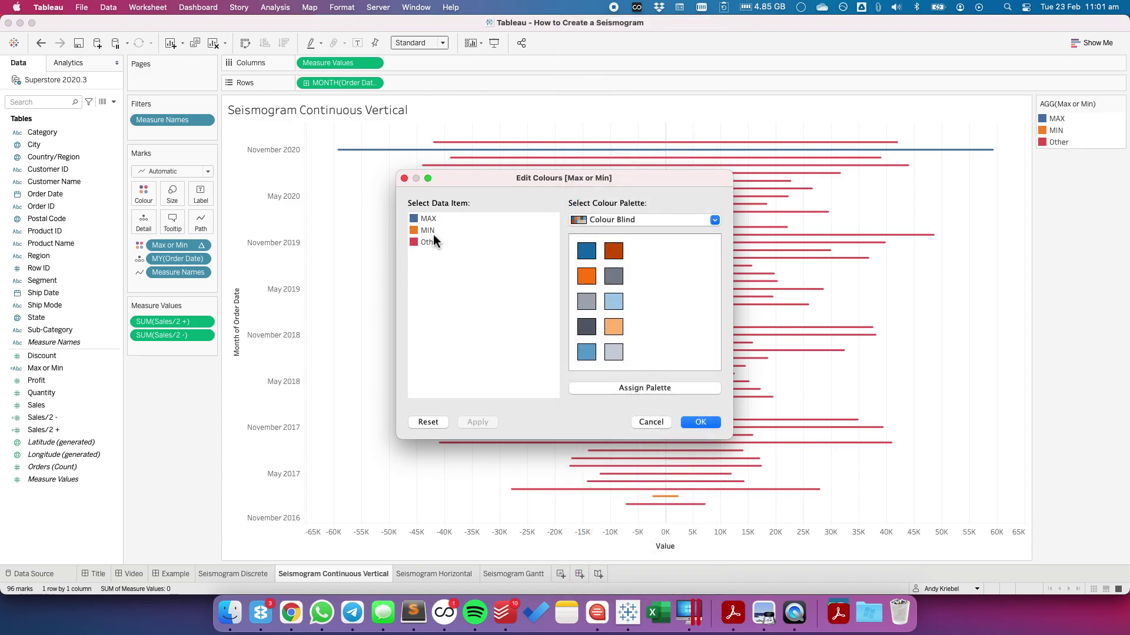
{"action": "left_click", "coordinate": [609, 223]}
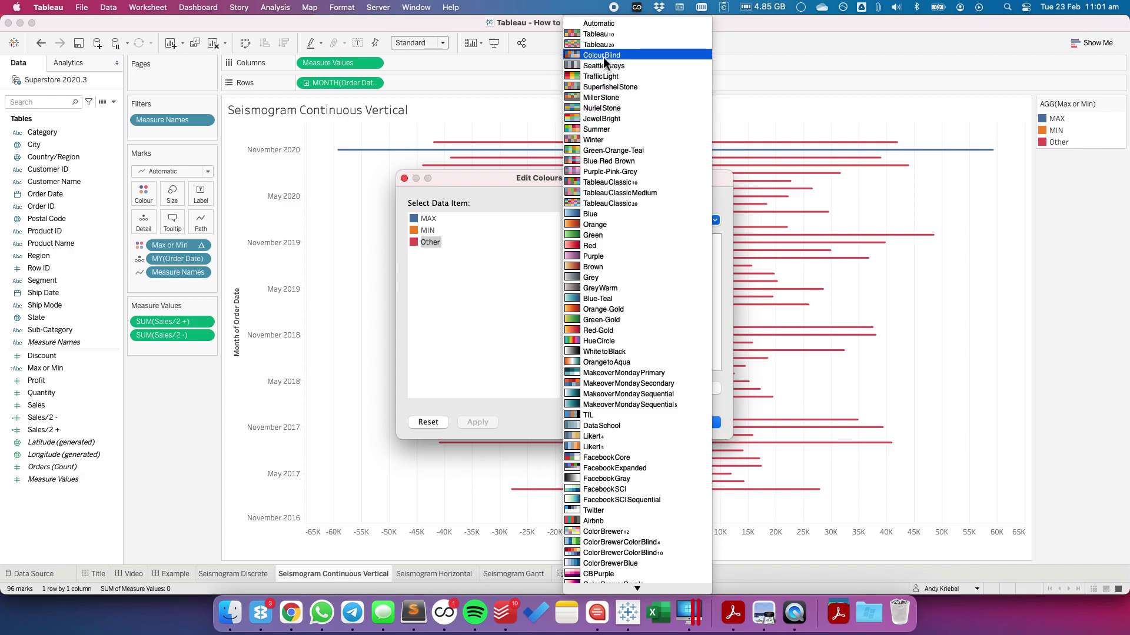
{"action": "left_click", "coordinate": [604, 57]}
{"action": "left_click", "coordinate": [613, 351]}
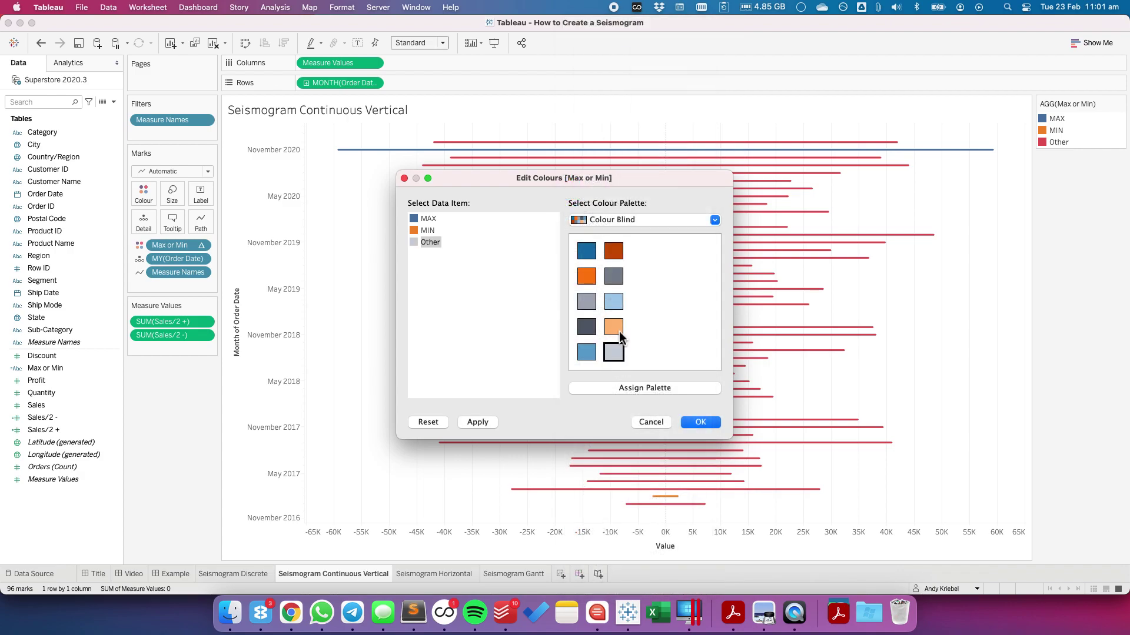
Colour MIN red and MAX teal from the Makeover Monday palettes and apply
{"action": "left_click", "coordinate": [605, 219]}
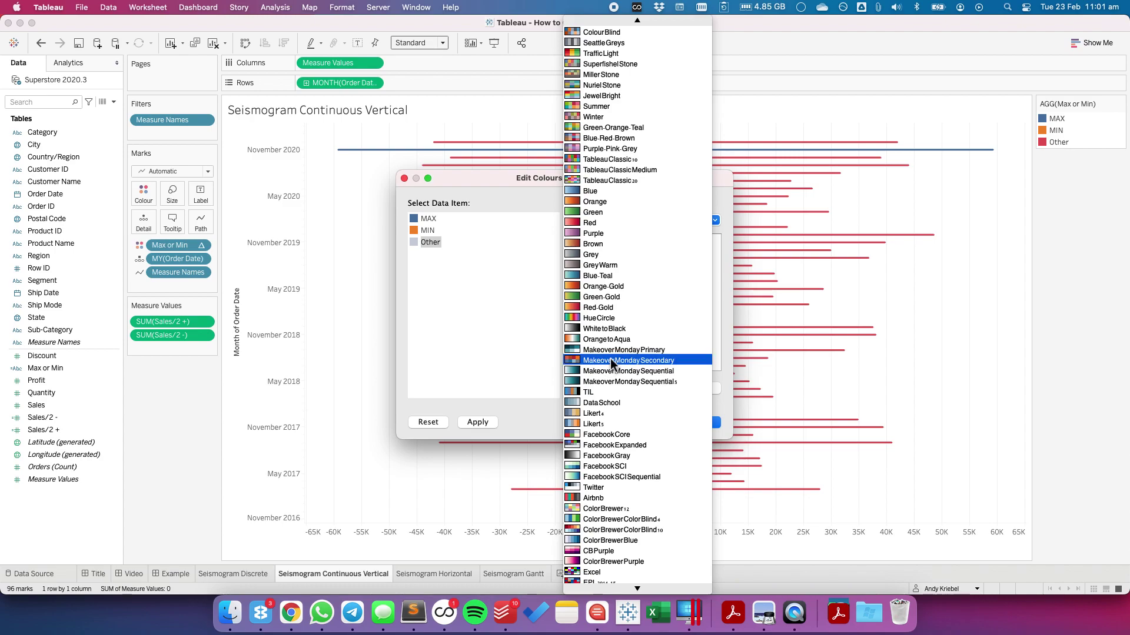
{"action": "left_click", "coordinate": [611, 360]}
{"action": "left_click", "coordinate": [428, 230]}
{"action": "left_click", "coordinate": [587, 251]}
{"action": "left_click", "coordinate": [605, 221]}
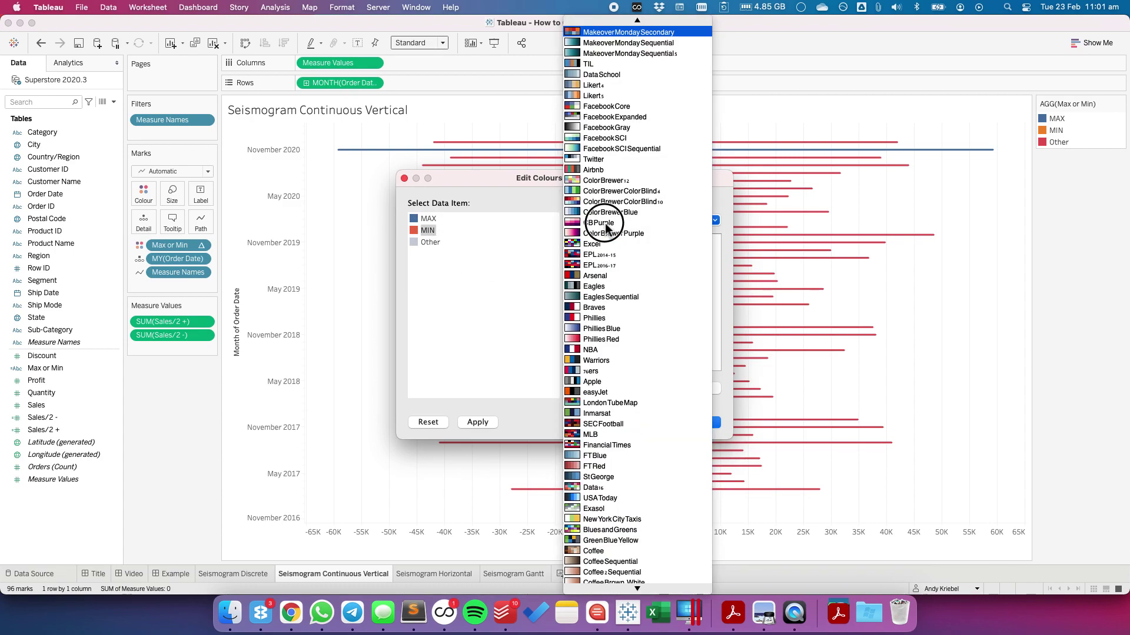
{"action": "scroll", "coordinate": [605, 220], "scroll_direction": "up", "scroll_amount": 2}
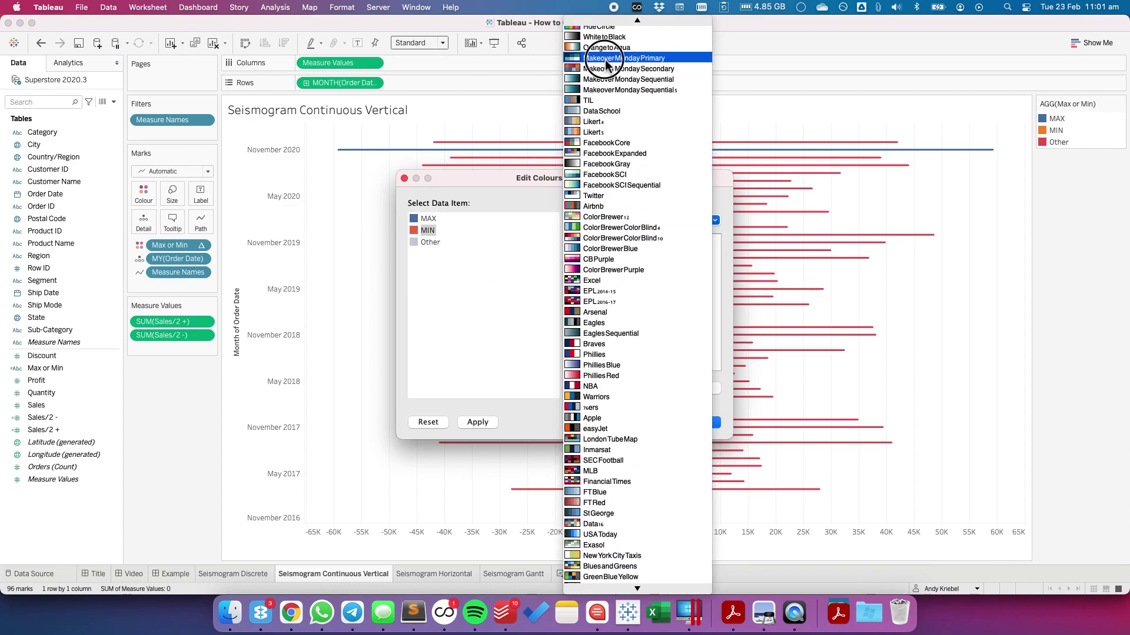
{"action": "left_click", "coordinate": [604, 58]}
{"action": "left_click", "coordinate": [428, 219]}
{"action": "left_click", "coordinate": [585, 301]}
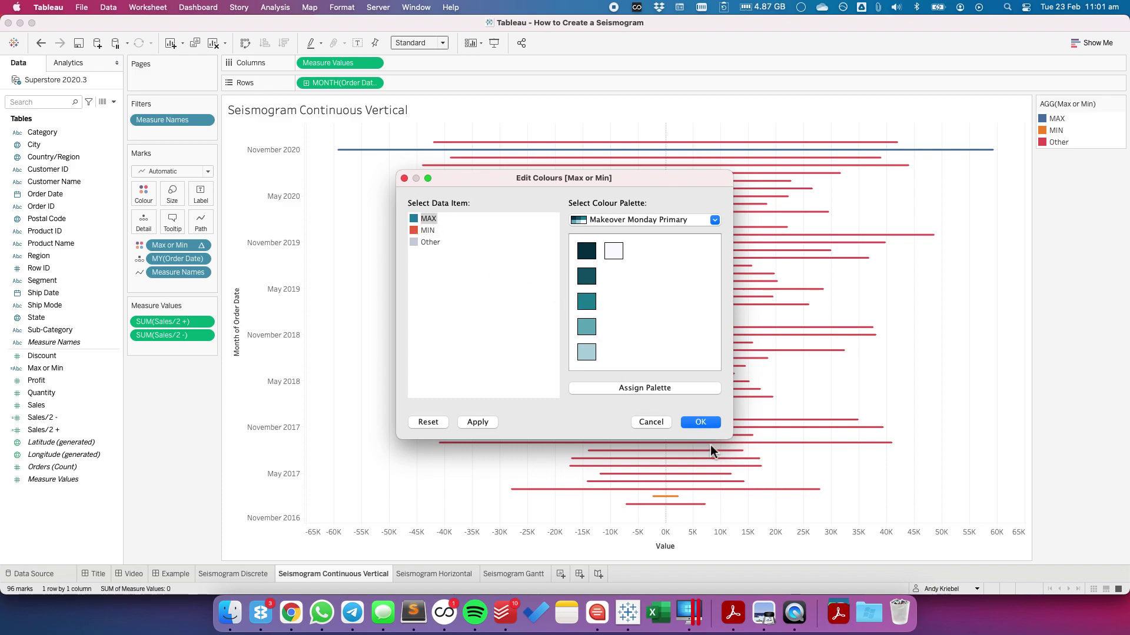
{"action": "left_click", "coordinate": [701, 424]}
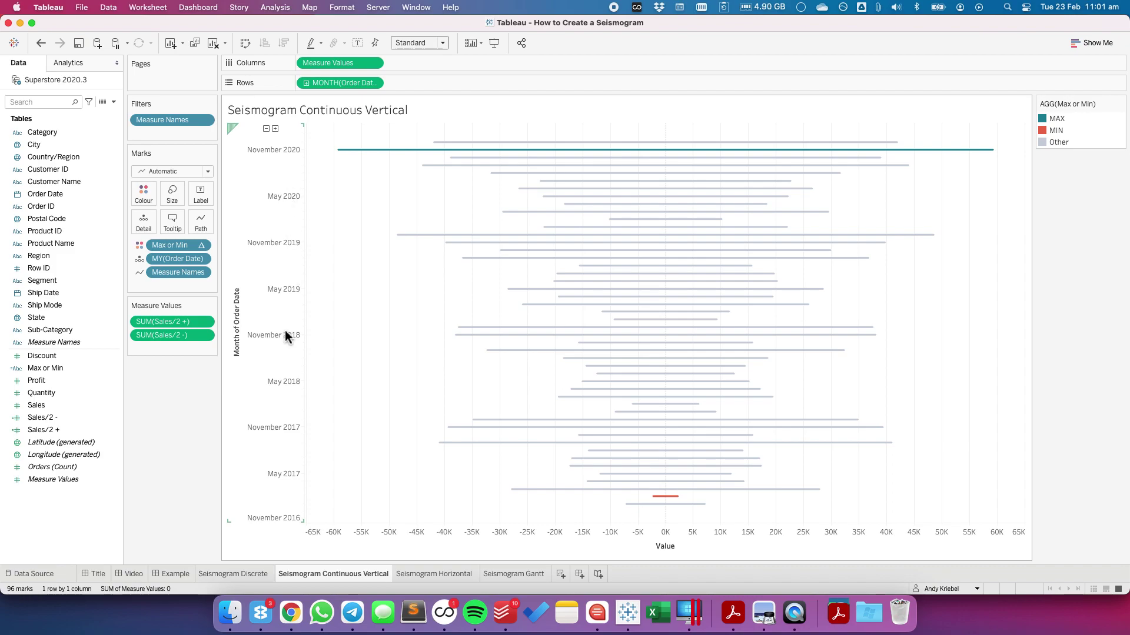
Reverse the date axis so November 2016 appears at the top
{"action": "right_click", "coordinate": [285, 364]}
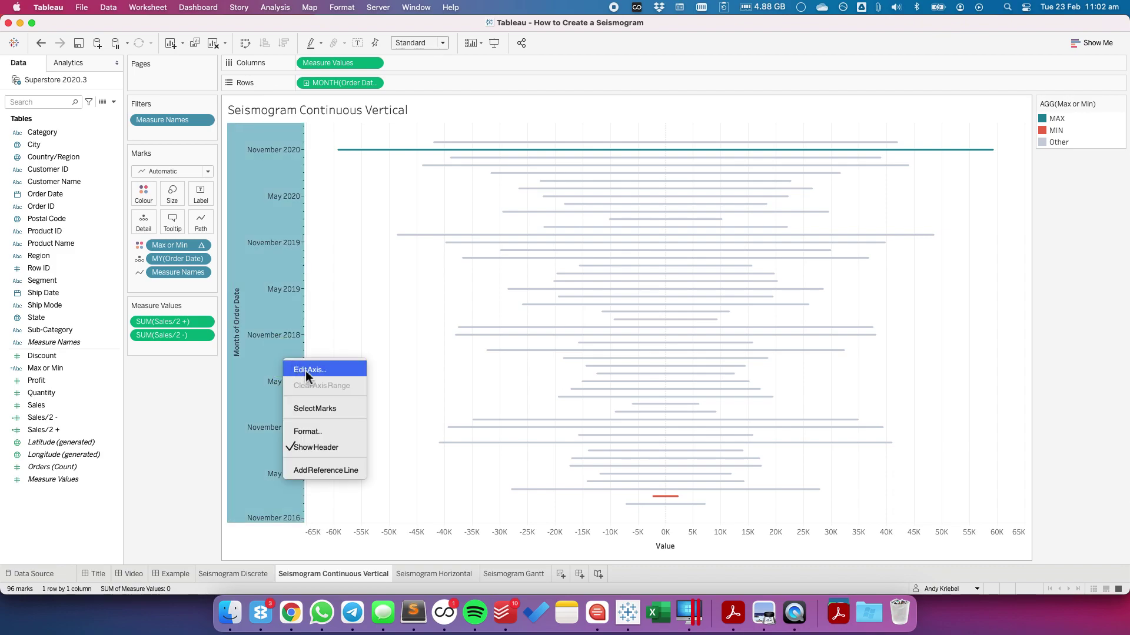
{"action": "left_click", "coordinate": [306, 371]}
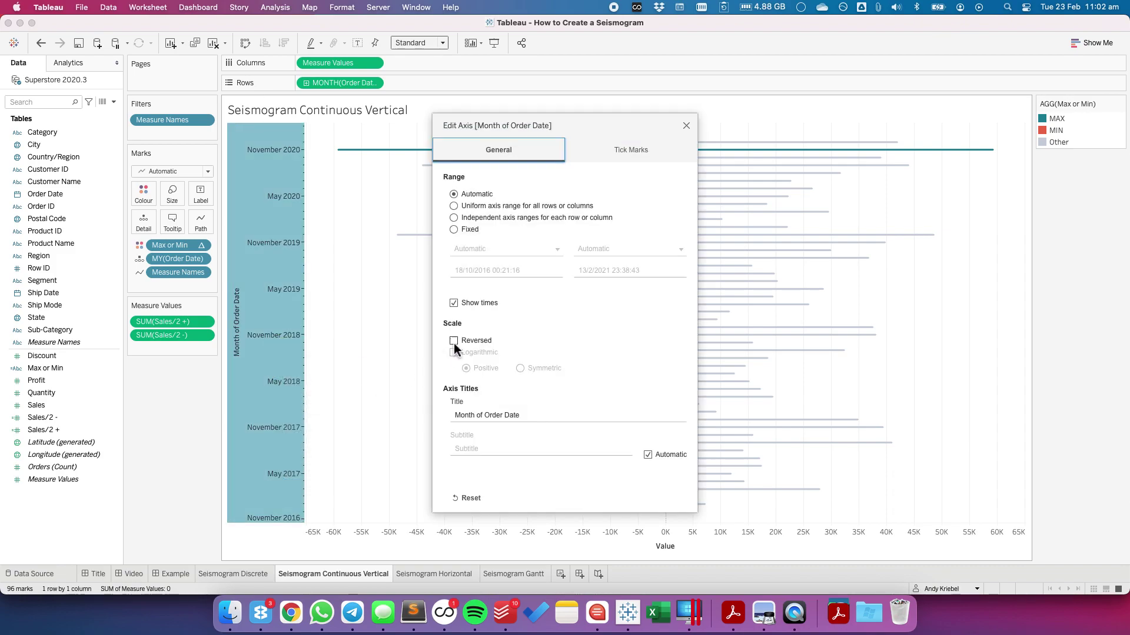
{"action": "left_click", "coordinate": [453, 342]}
{"action": "left_click", "coordinate": [686, 125]}
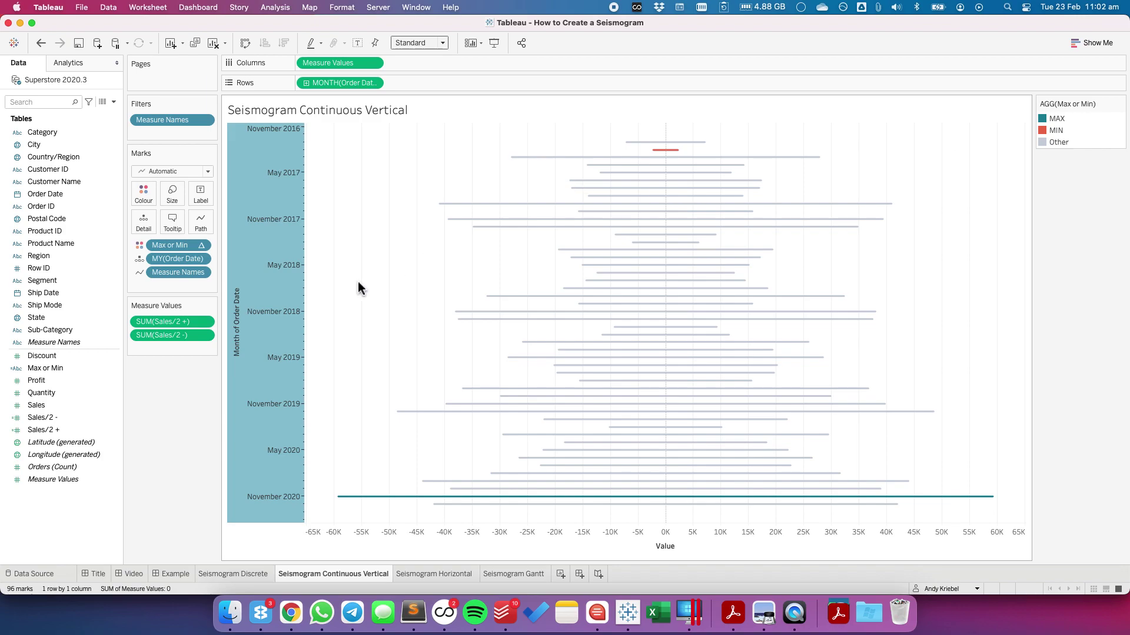
{"action": "left_click", "coordinate": [366, 282]}
Raise the mark Size slider to make the monthly bars thicker
{"action": "left_click", "coordinate": [175, 199]}
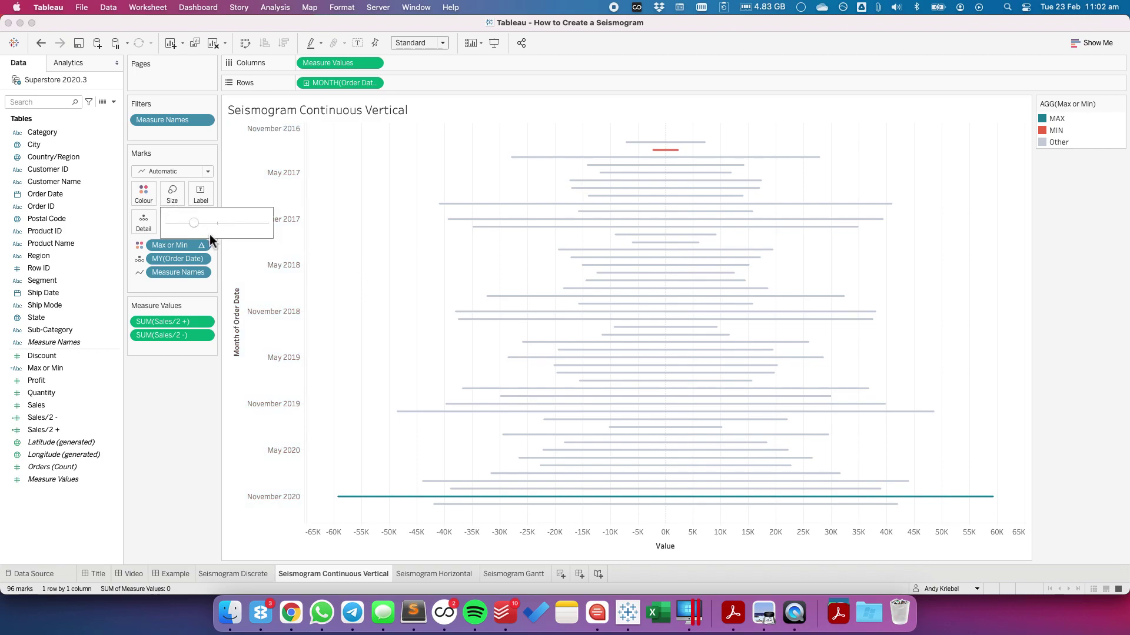
{"action": "left_click", "coordinate": [223, 225]}
{"action": "left_click_drag", "start_coordinate": [223, 225], "coordinate": [227, 224]}
{"action": "left_click", "coordinate": [396, 239]}
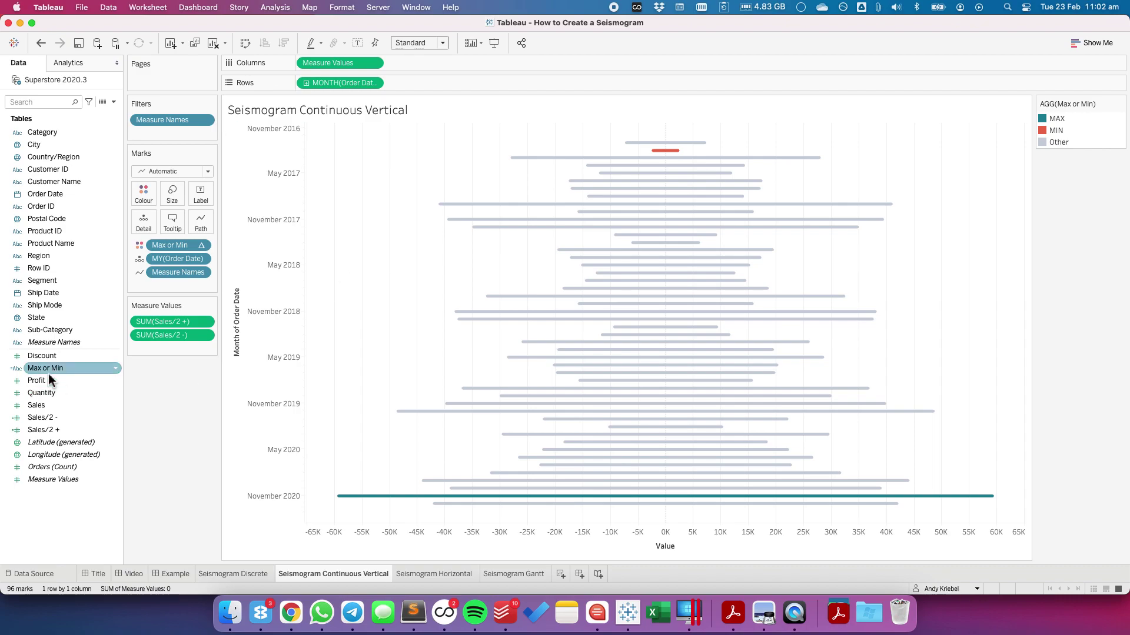
Add Sales to Tooltip and exclude Measure Values, MY(Order Date) and Max or Min from tooltips
{"action": "left_click", "coordinate": [47, 407]}
{"action": "left_click_drag", "start_coordinate": [47, 407], "coordinate": [171, 222]}
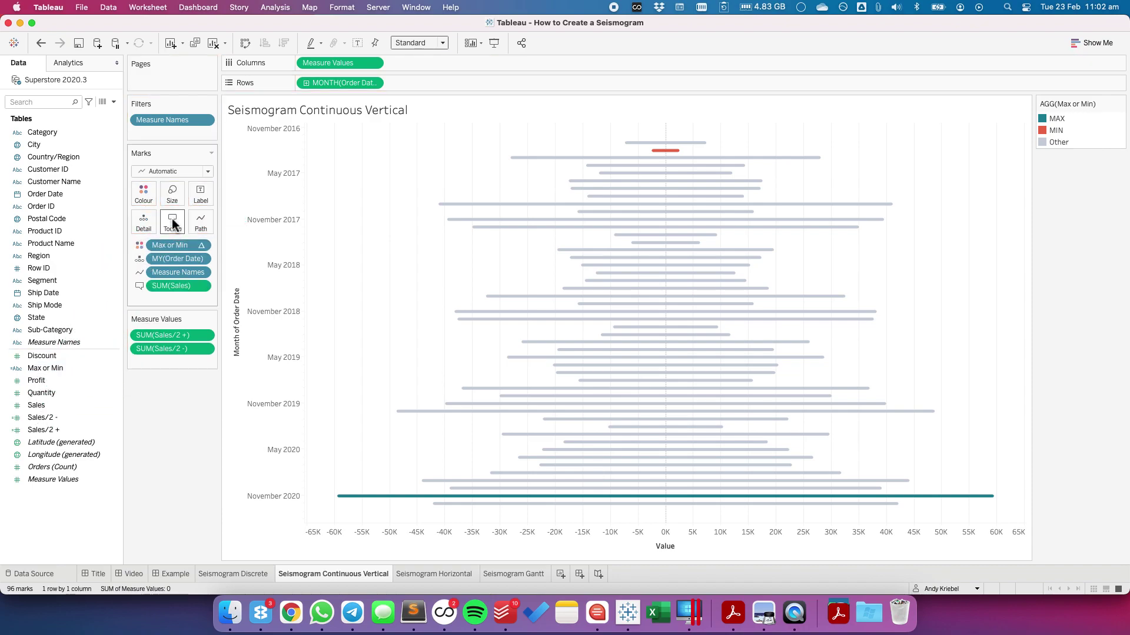
{"action": "left_click", "coordinate": [374, 63]}
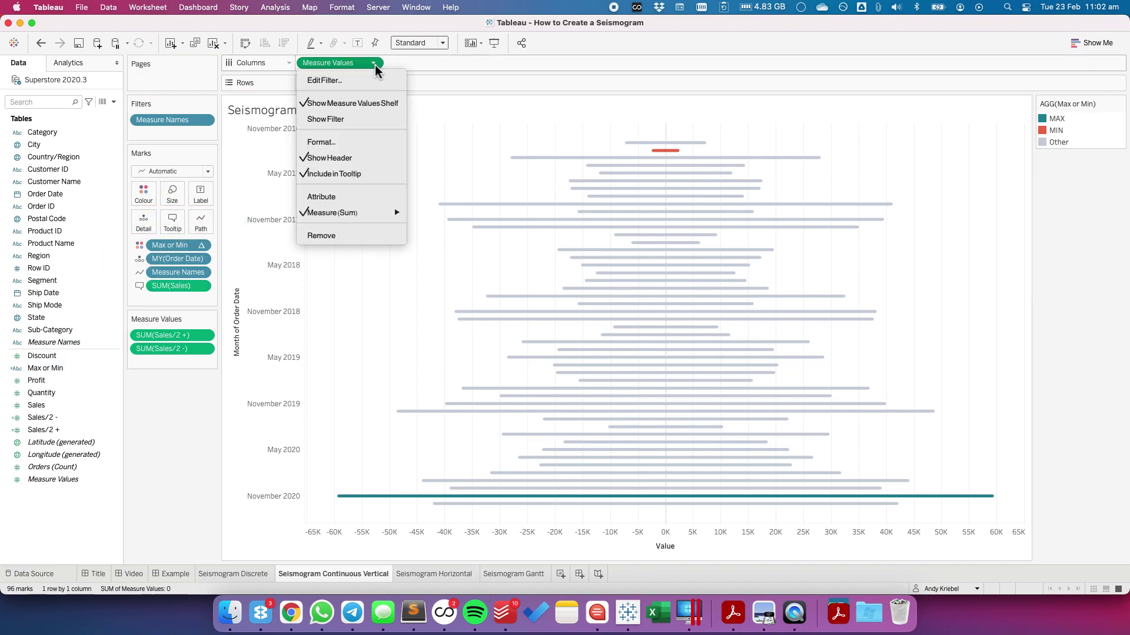
{"action": "left_click", "coordinate": [359, 175]}
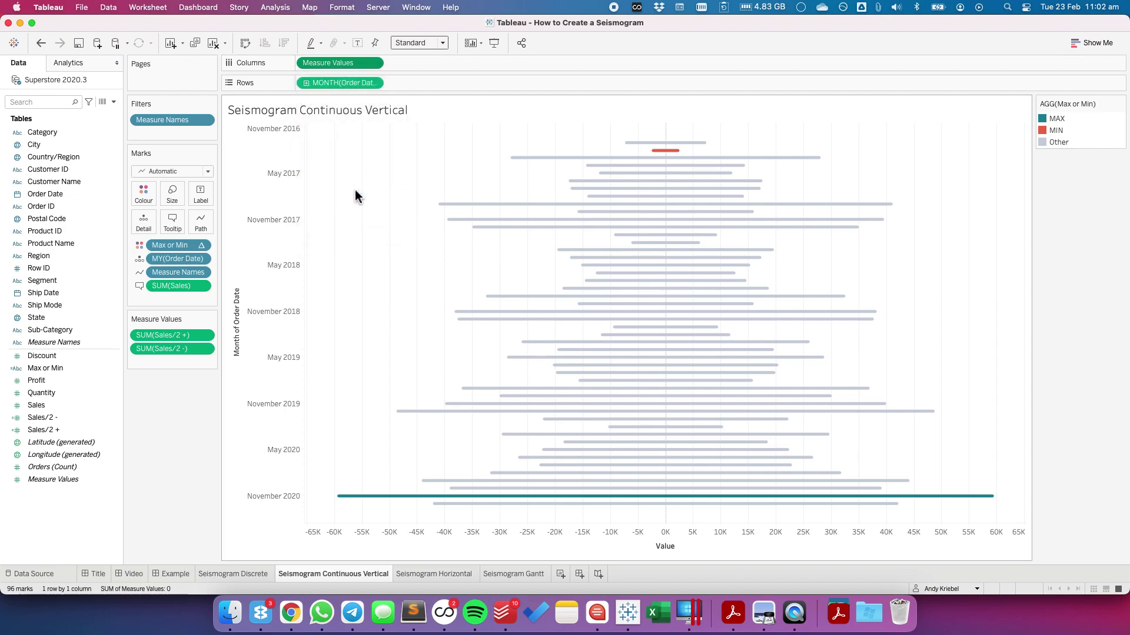
{"action": "left_click", "coordinate": [203, 262]}
{"action": "left_click", "coordinate": [204, 250]}
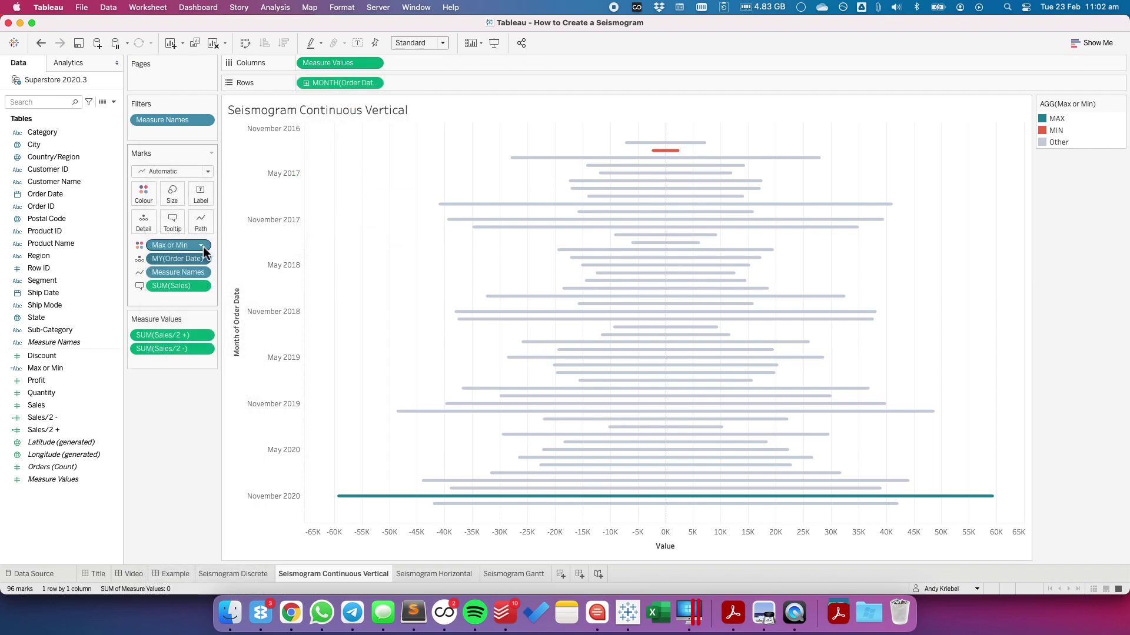
{"action": "mouse_move", "coordinate": [592, 301]}
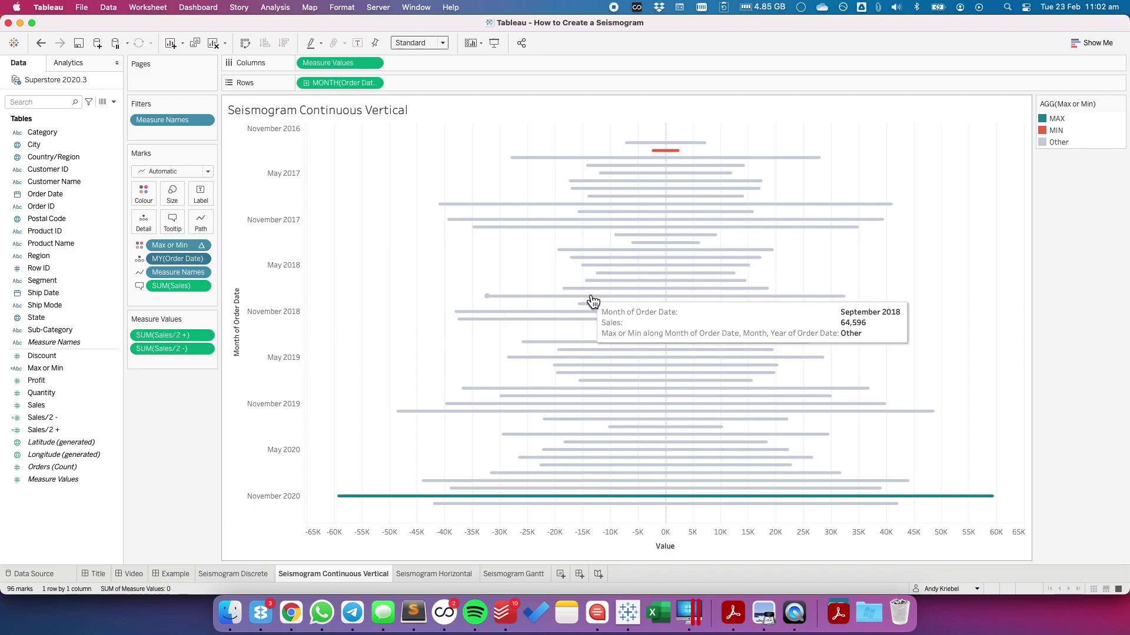
{"action": "left_click", "coordinate": [201, 245]}
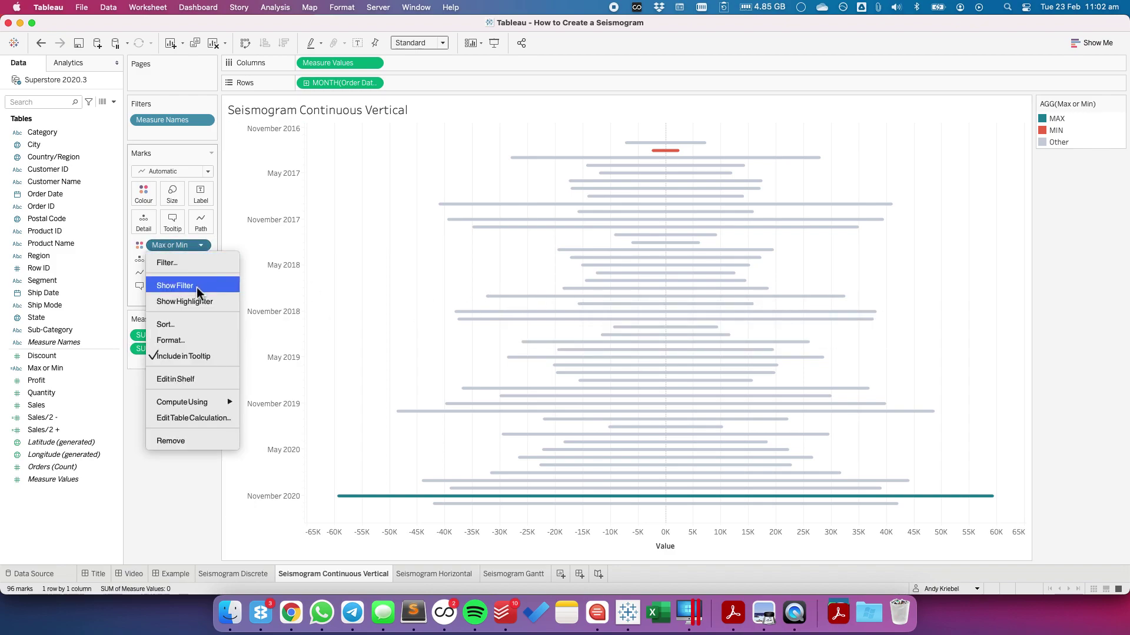
{"action": "left_click", "coordinate": [189, 356]}
{"action": "mouse_move", "coordinate": [647, 237]}
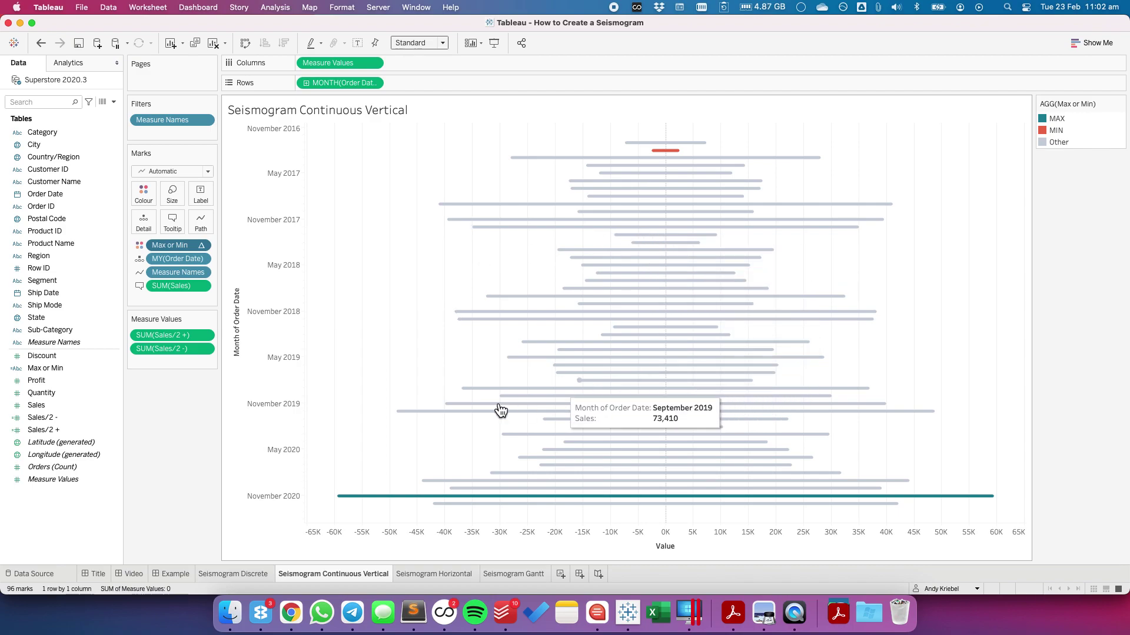
Switch from the continuous vertical chart to the empty Seismogram Horizontal sheet
{"action": "left_click", "coordinate": [254, 575]}
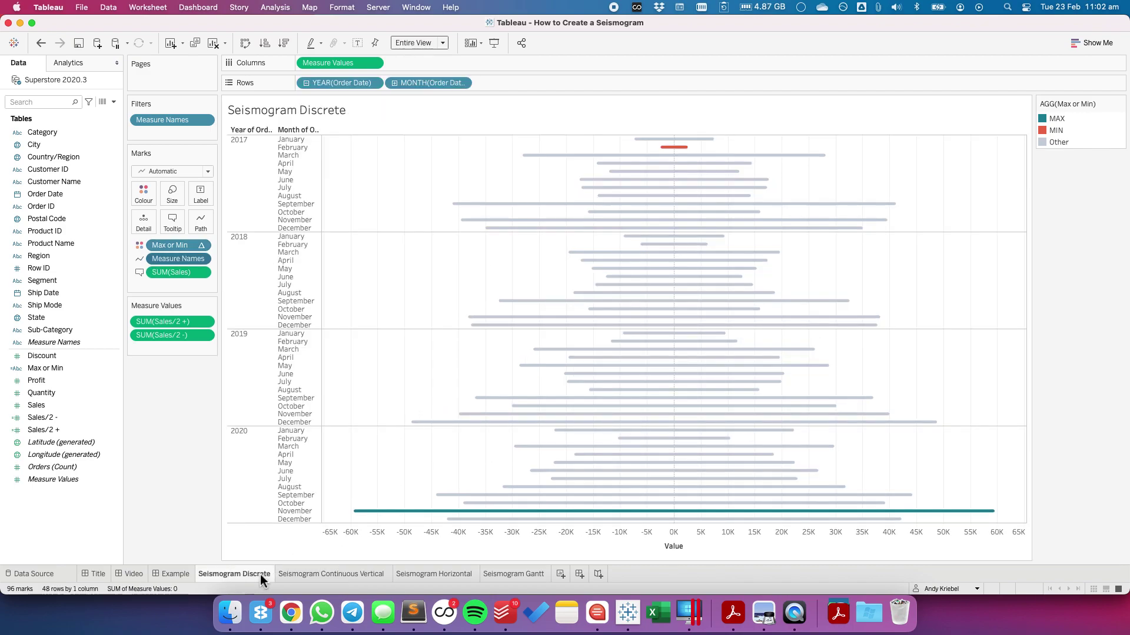
{"action": "left_click", "coordinate": [301, 574]}
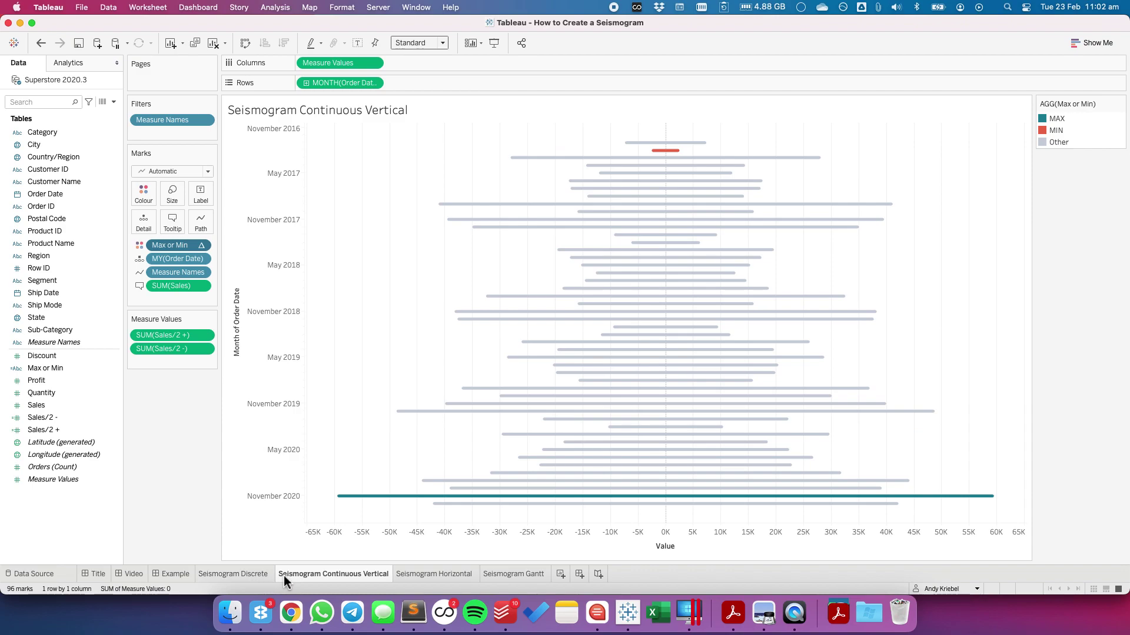
{"action": "left_click", "coordinate": [427, 575]}
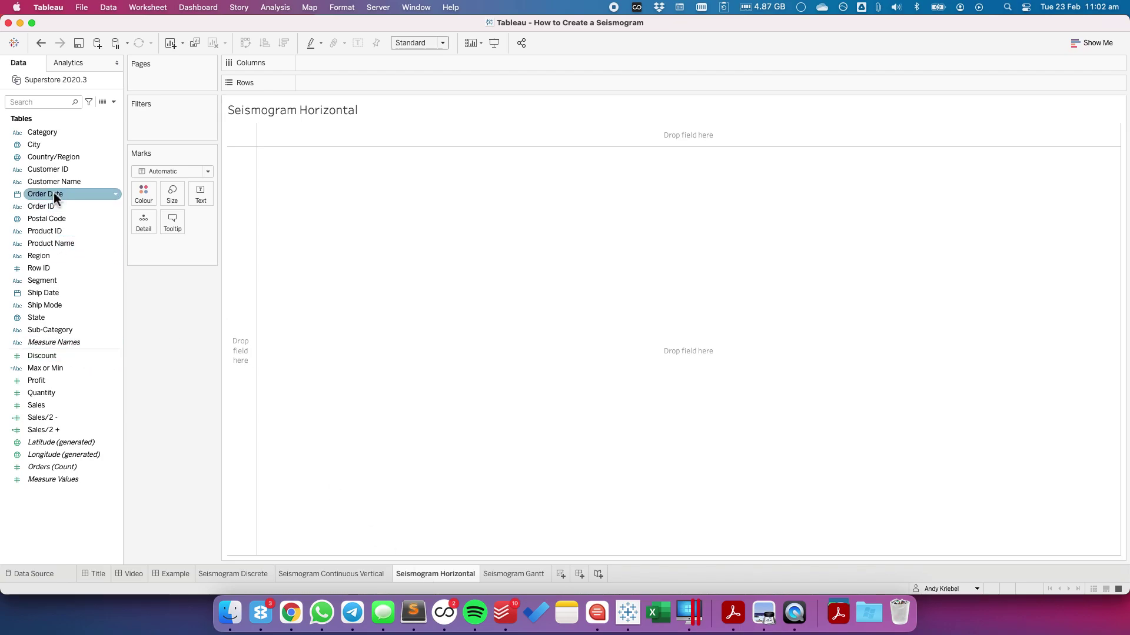
Put Order Date on Columns as a continuous MONTH
{"action": "left_click_drag", "start_coordinate": [54, 192], "coordinate": [332, 62]}
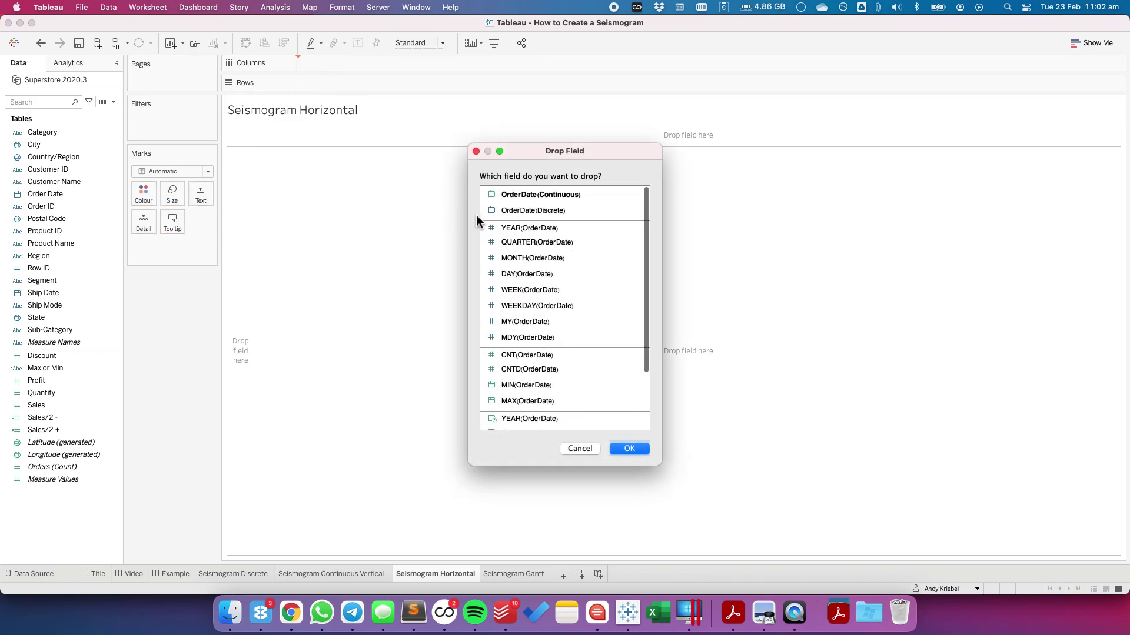
{"action": "scroll", "coordinate": [524, 298], "scroll_direction": "down", "scroll_amount": 3}
{"action": "left_click", "coordinate": [524, 375]}
{"action": "left_click", "coordinate": [611, 446]}
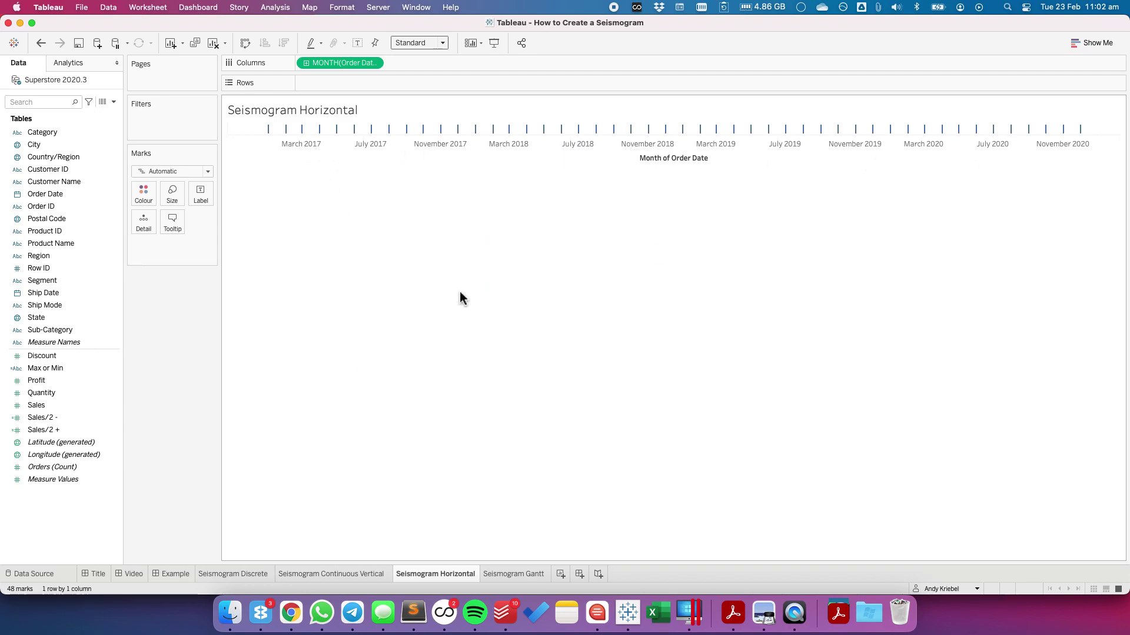
Plot Sales/2 + and Sales/2 - on one Rows axis with Measure Names on Path
{"action": "left_click", "coordinate": [96, 391]}
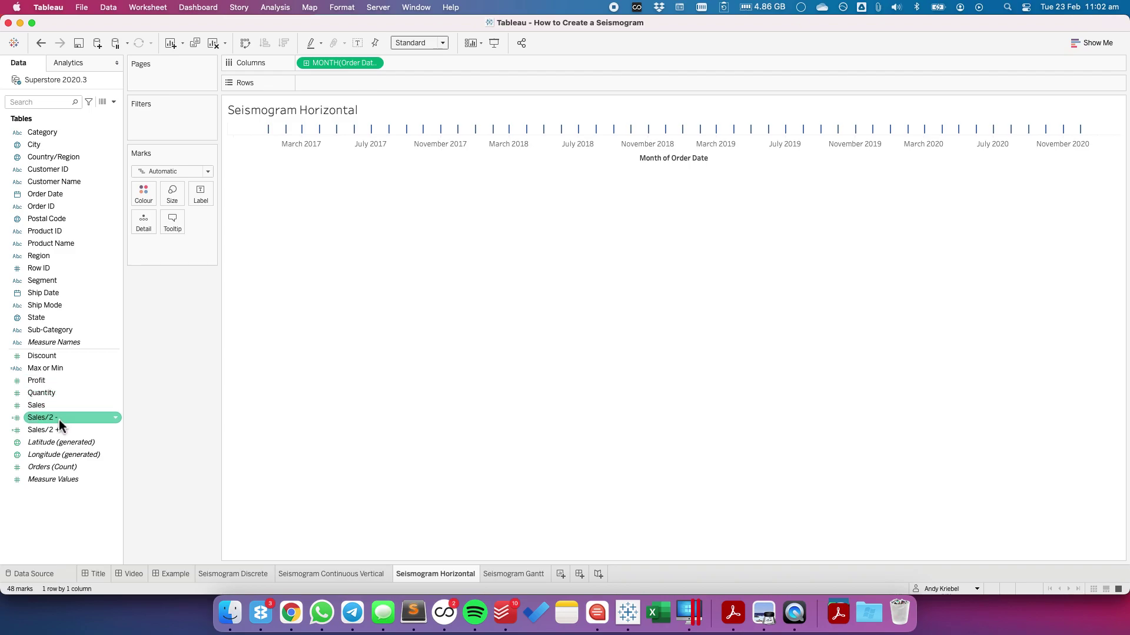
{"action": "mouse_move", "coordinate": [57, 429]}
{"action": "left_mouse_down"}
{"action": "mouse_move", "coordinate": [324, 88]}
{"action": "mouse_move", "coordinate": [345, 83]}
{"action": "left_mouse_up"}
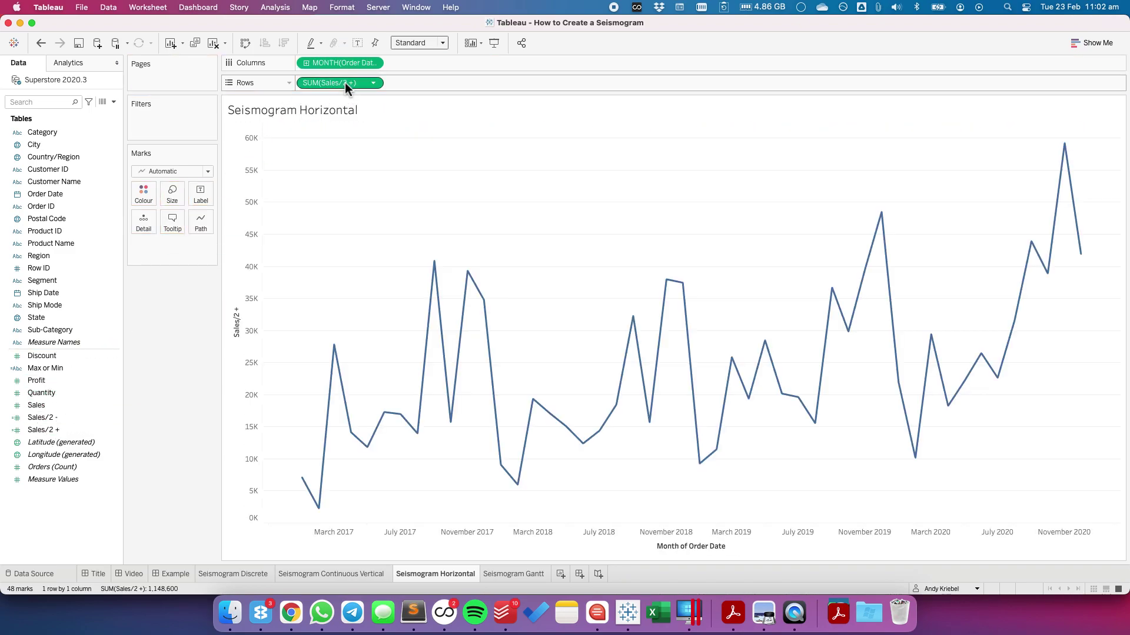
{"action": "left_click_drag", "start_coordinate": [68, 418], "coordinate": [246, 326]}
{"action": "left_click_drag", "start_coordinate": [176, 244], "coordinate": [205, 214]}
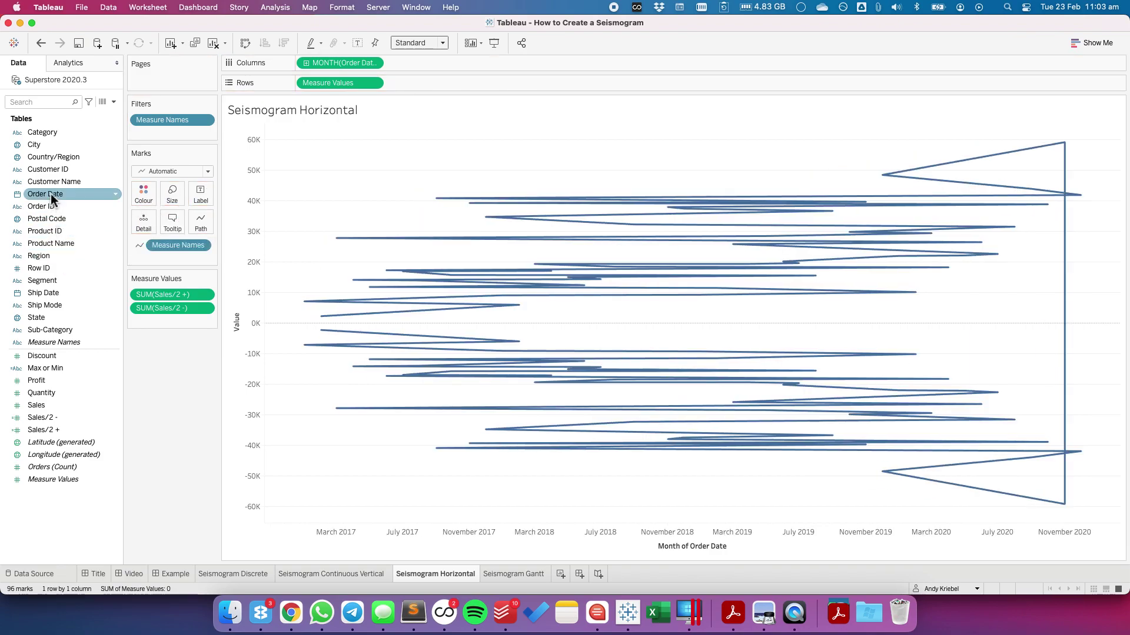
Add MY(Order Date) to Detail to split into vertical bars, and add Max or Min
{"action": "left_click_drag", "start_coordinate": [51, 195], "coordinate": [141, 222]}
{"action": "left_click", "coordinate": [531, 323]}
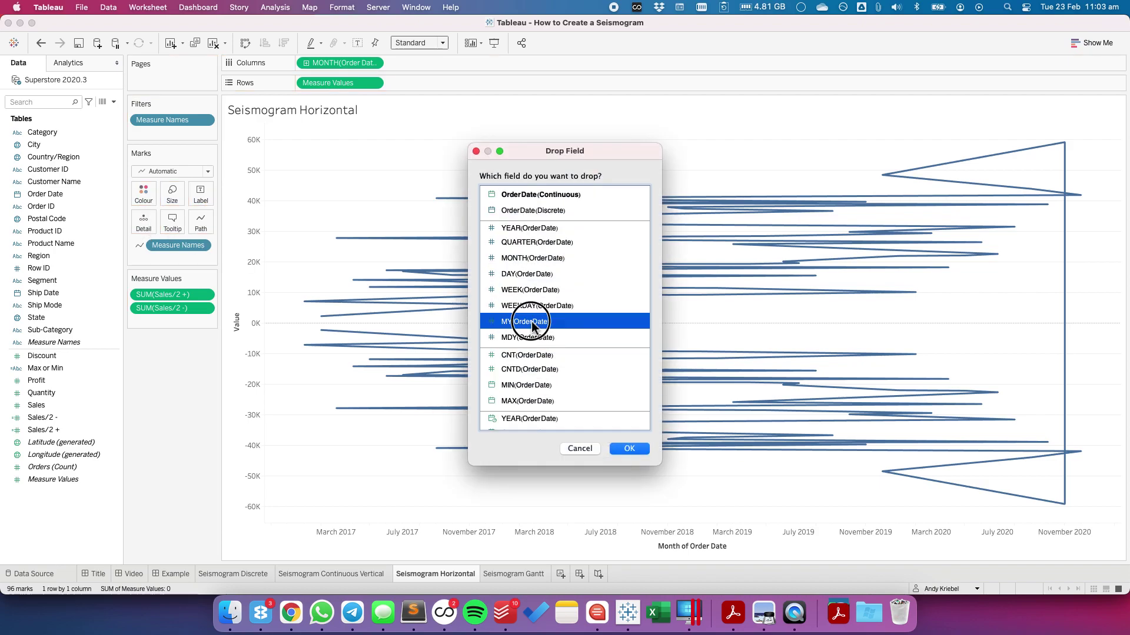
{"action": "left_click", "coordinate": [629, 449]}
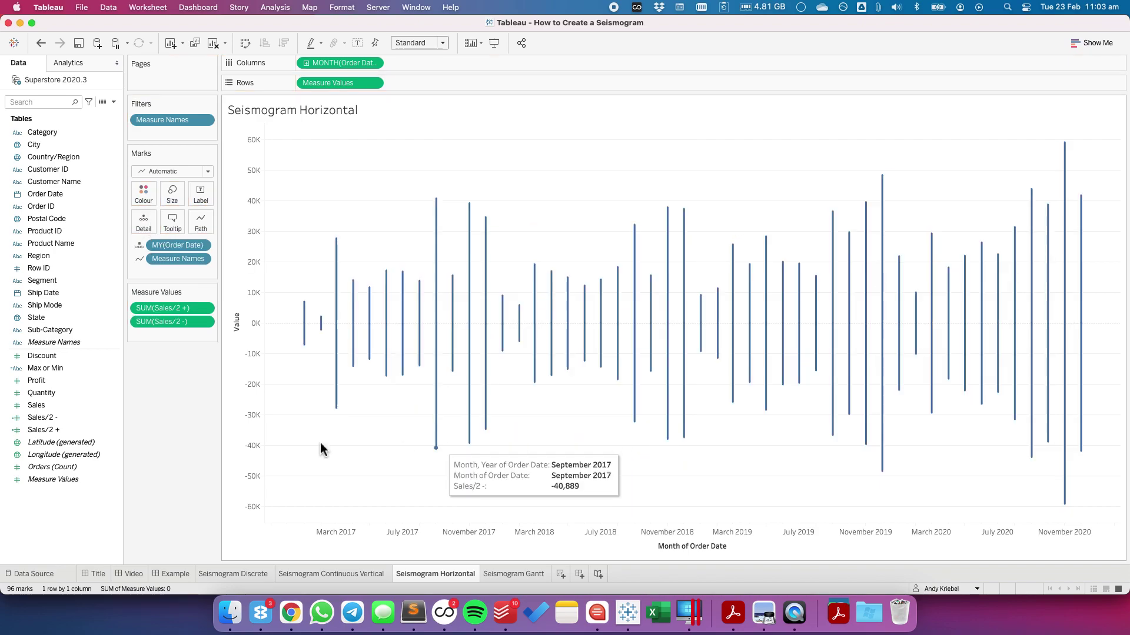
{"action": "left_click_drag", "start_coordinate": [62, 367], "coordinate": [141, 189]}
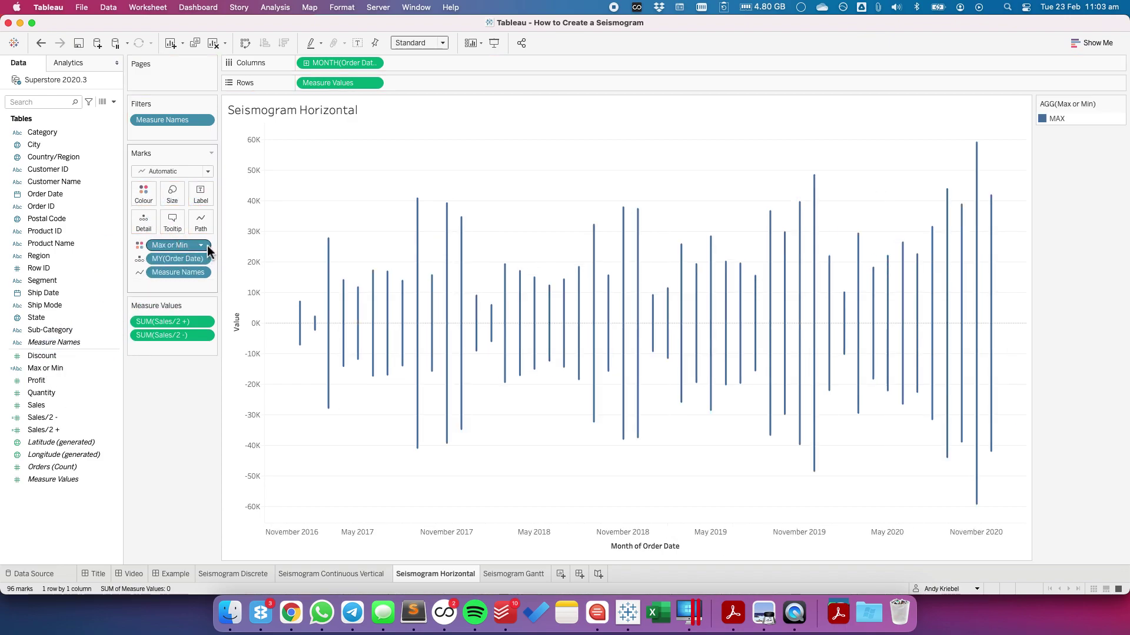
Compute Max or Min using Specific Dimensions with Month, Year of Order Date checked
{"action": "left_click", "coordinate": [201, 244]}
{"action": "left_click", "coordinate": [205, 417]}
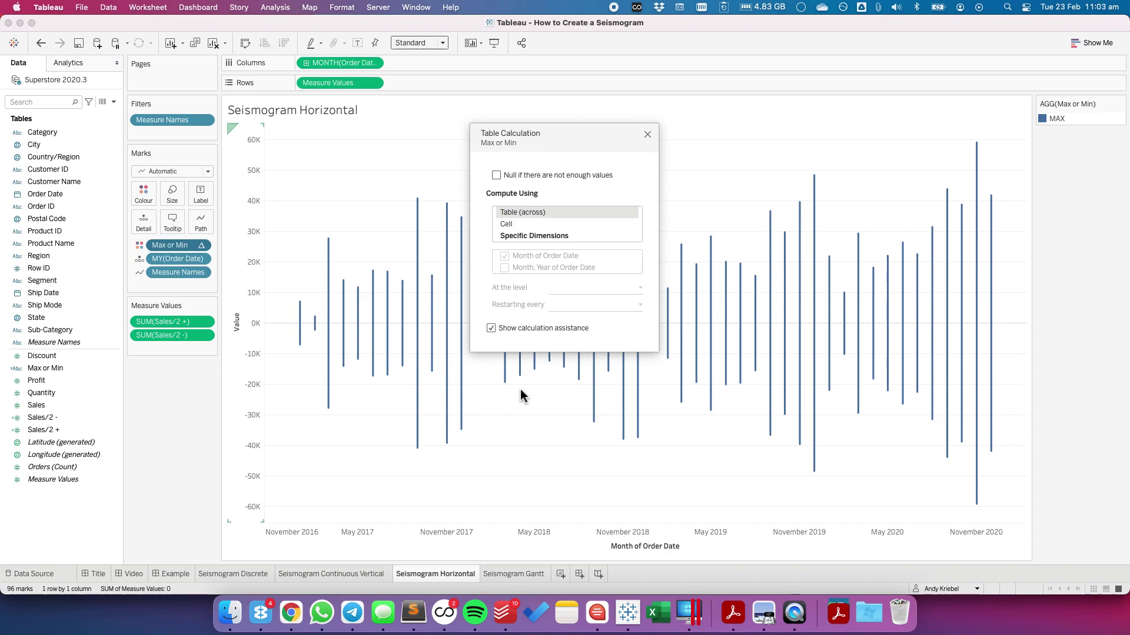
{"action": "left_click", "coordinate": [517, 235]}
{"action": "left_click", "coordinate": [505, 268]}
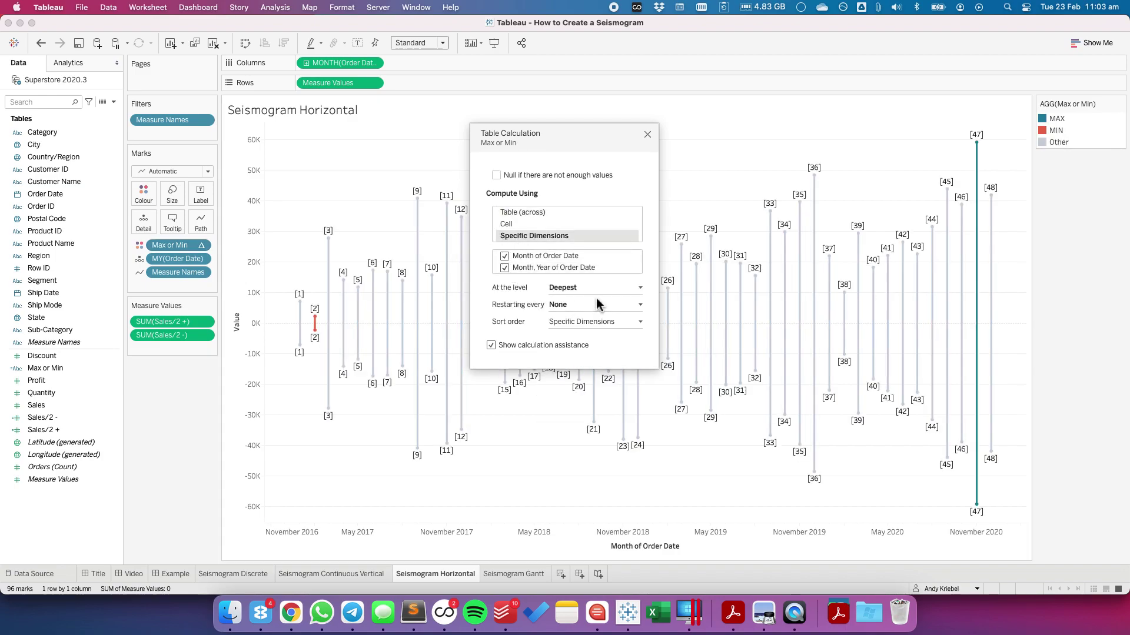
{"action": "left_click", "coordinate": [647, 135]}
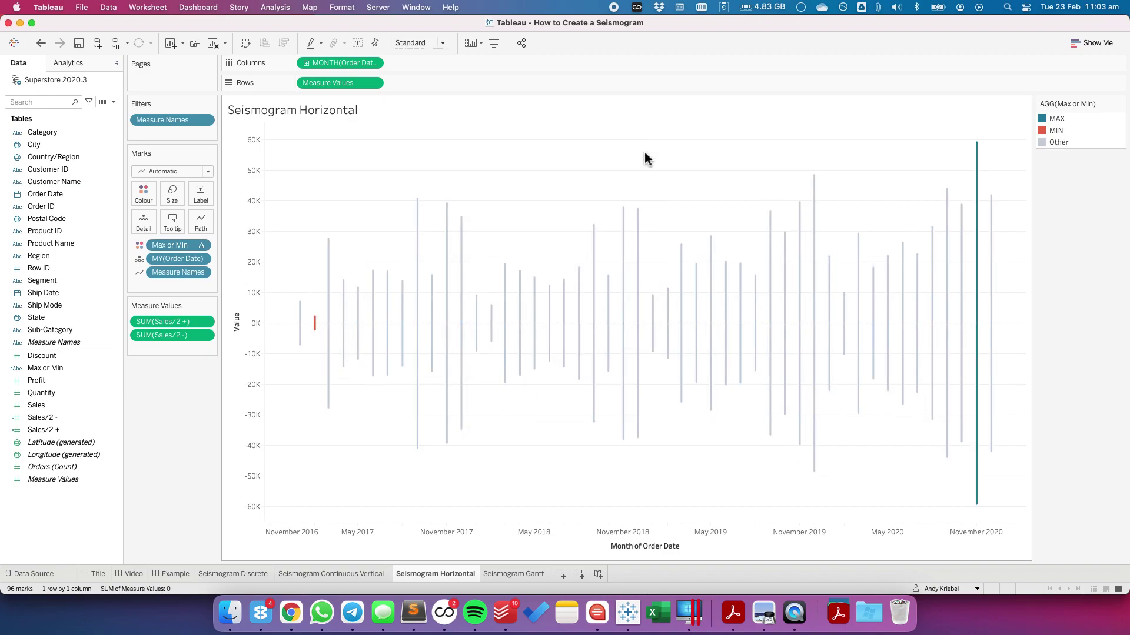
Increase the mark size so all bars are noticeably thicker
{"action": "left_click", "coordinate": [179, 197]}
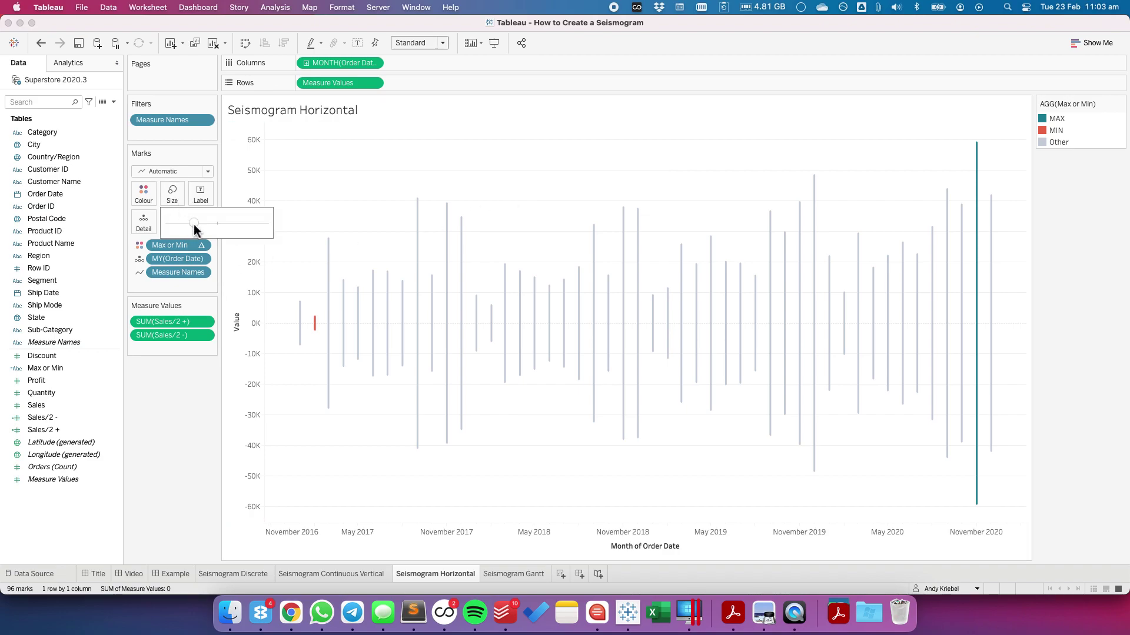
{"action": "left_click_drag", "start_coordinate": [209, 227], "coordinate": [246, 229]}
{"action": "left_click", "coordinate": [353, 197]}
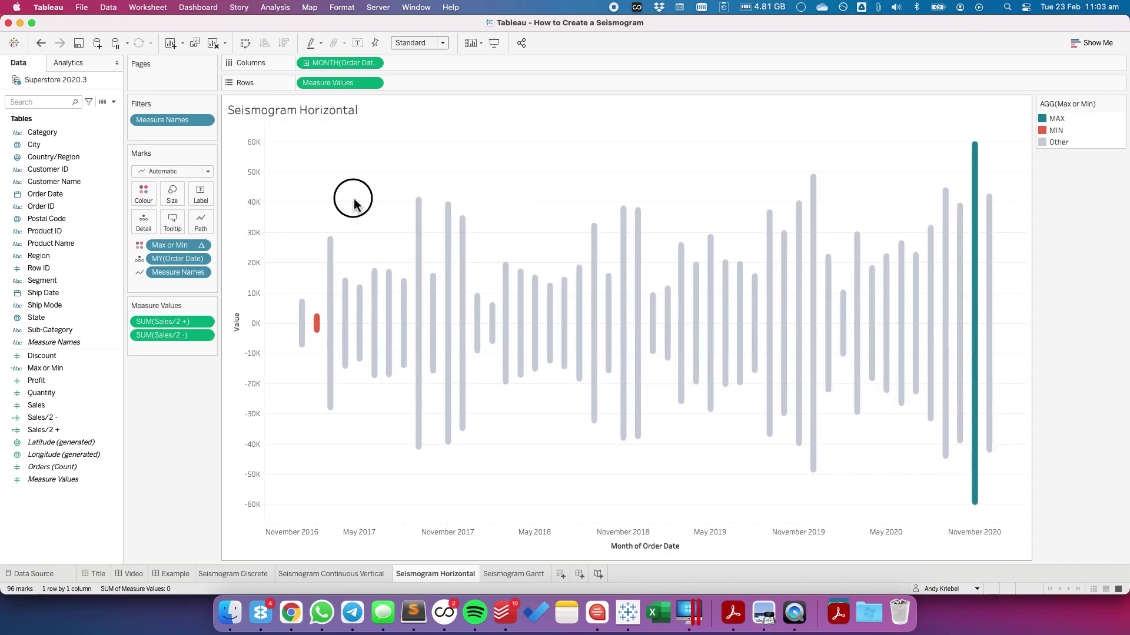
Add Sales to Tooltip and exclude Max or Min, MY(Order Date) and Measure Values from tooltips
{"action": "left_click", "coordinate": [44, 405]}
{"action": "left_click_drag", "start_coordinate": [45, 409], "coordinate": [172, 223]}
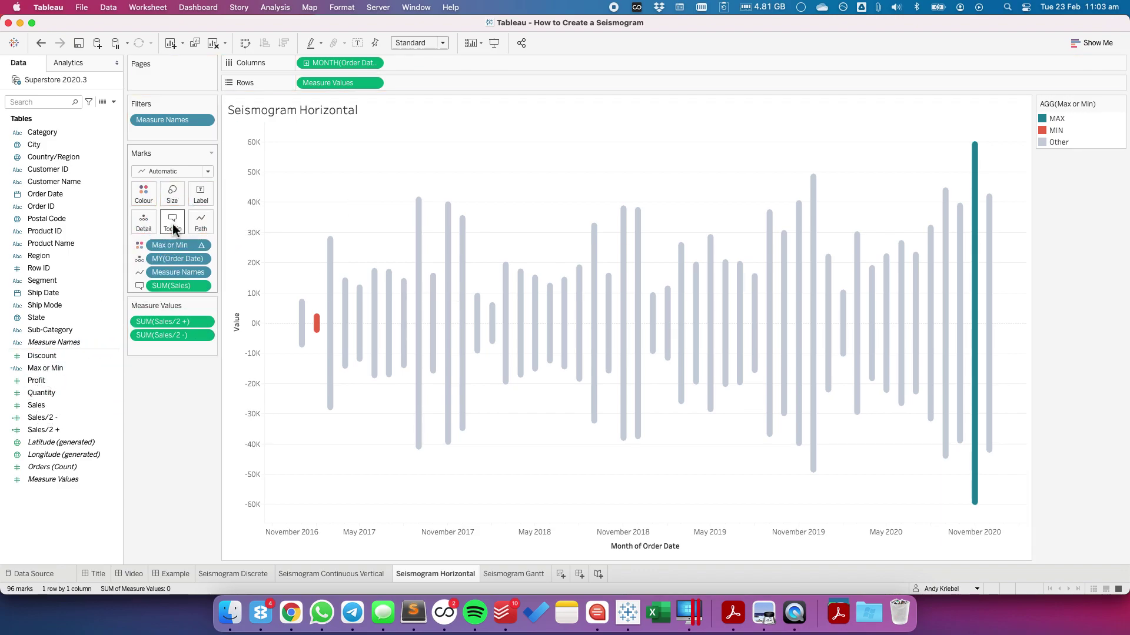
{"action": "left_click", "coordinate": [200, 245]}
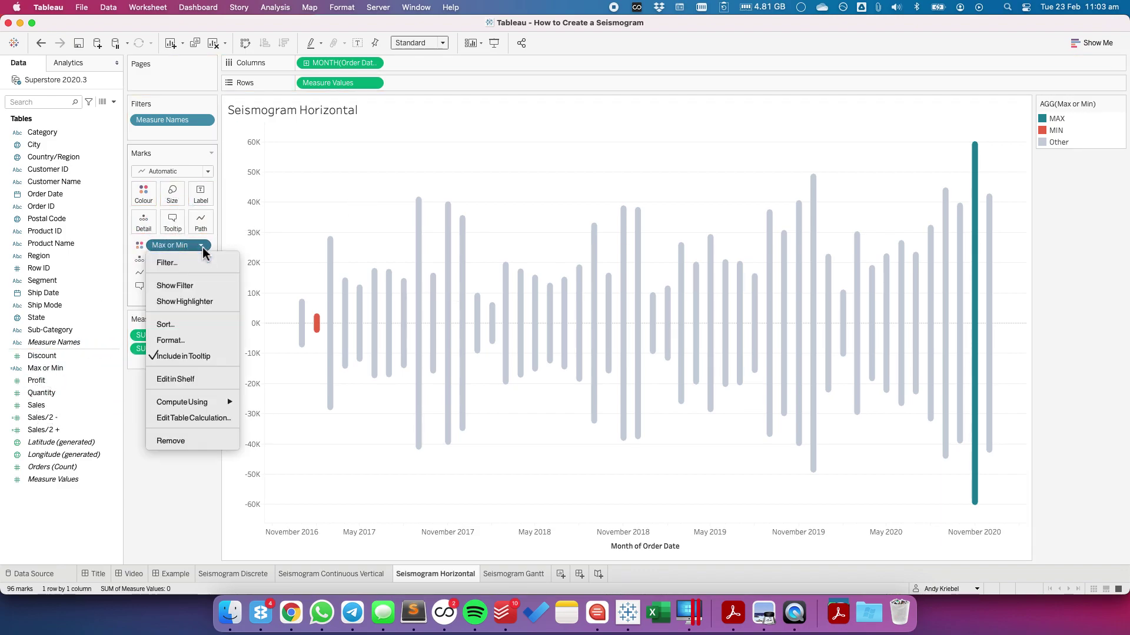
{"action": "left_click", "coordinate": [192, 353]}
{"action": "left_click", "coordinate": [204, 258]}
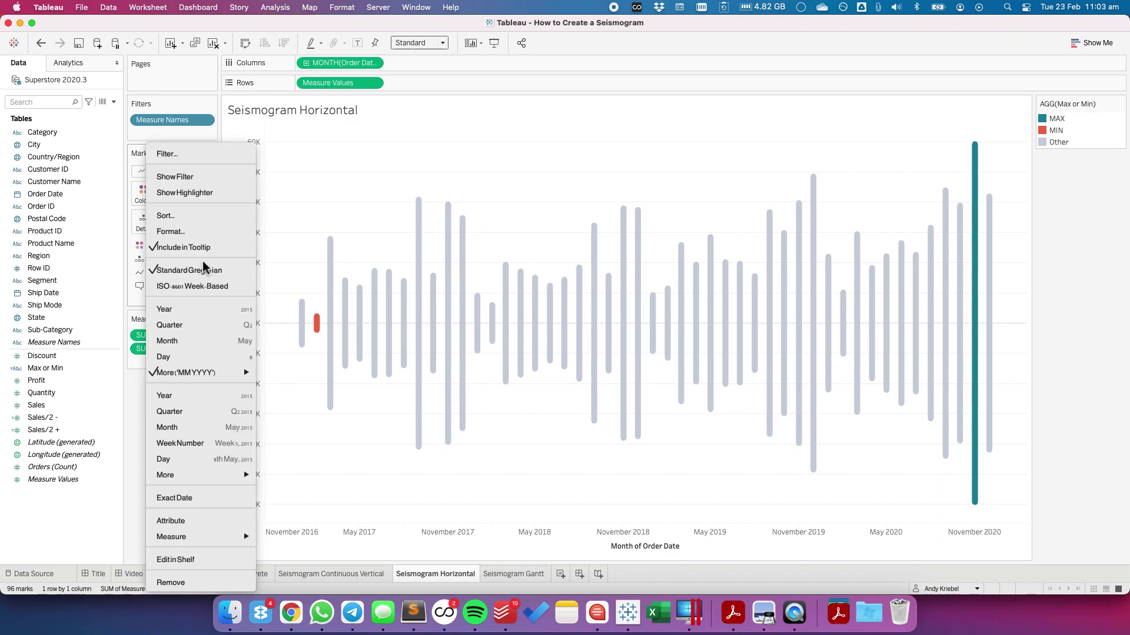
{"action": "left_click", "coordinate": [196, 248]}
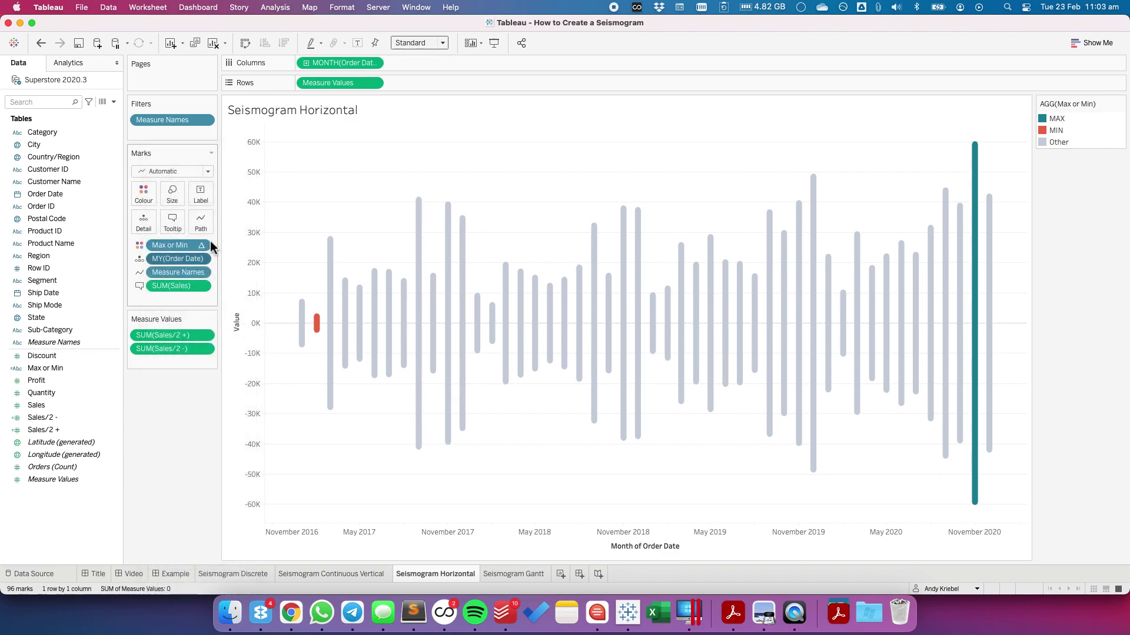
{"action": "left_click", "coordinate": [373, 83]}
{"action": "left_click", "coordinate": [353, 193]}
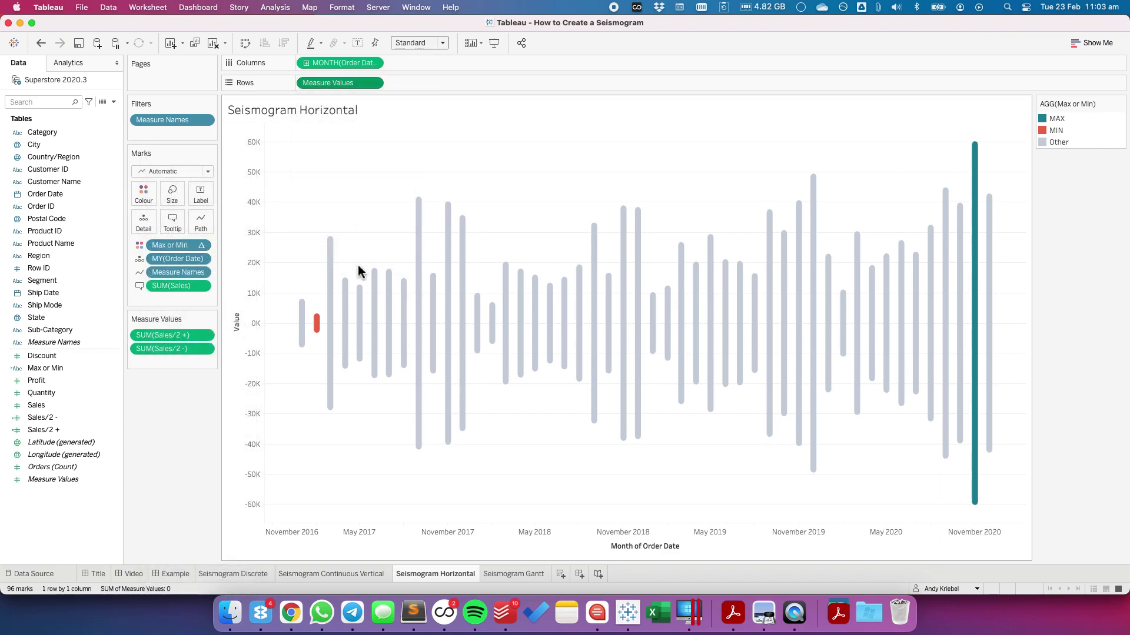
{"action": "mouse_move", "coordinate": [383, 345]}
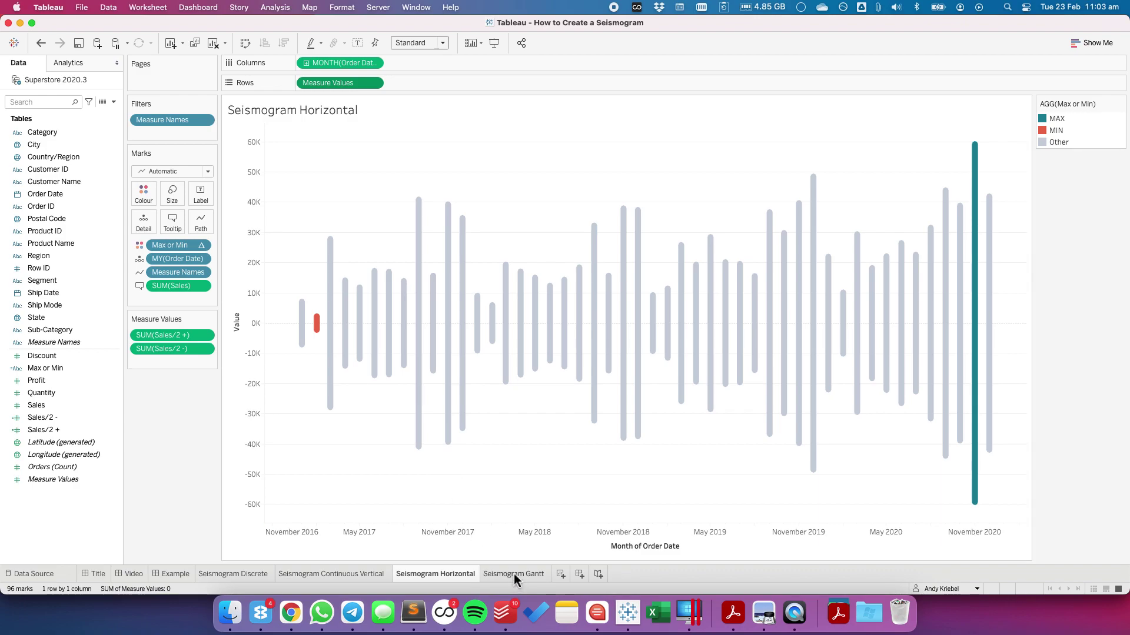
Open the Seismogram Gantt sheet tab, leaving the horizontal seismogram finished
{"action": "mouse_move", "coordinate": [514, 574]}
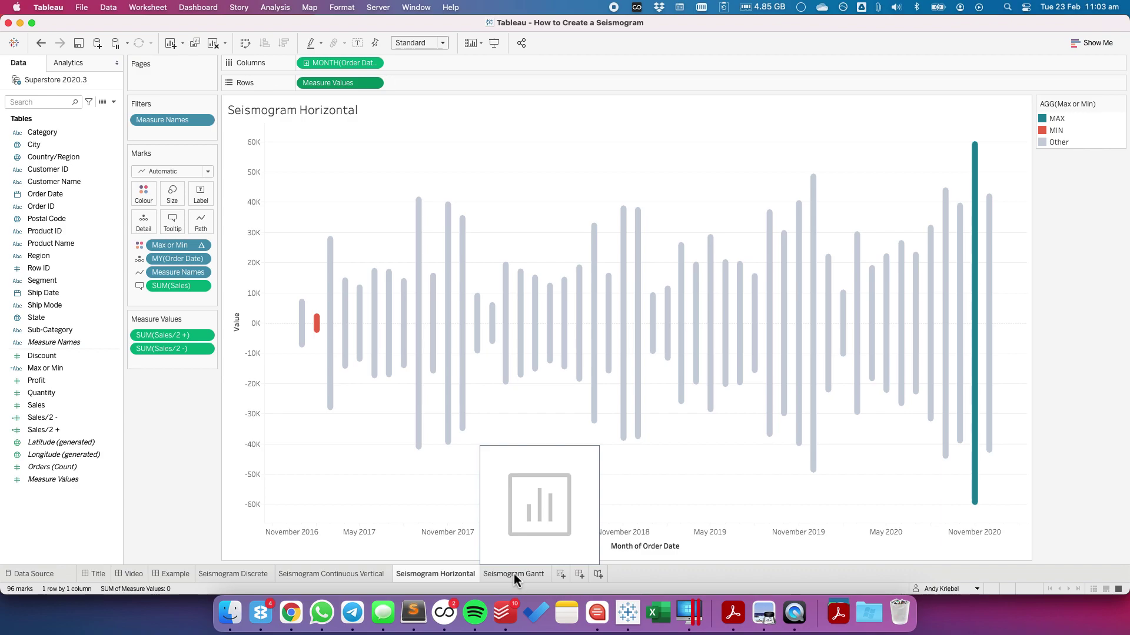
{"action": "mouse_move", "coordinate": [469, 227]}
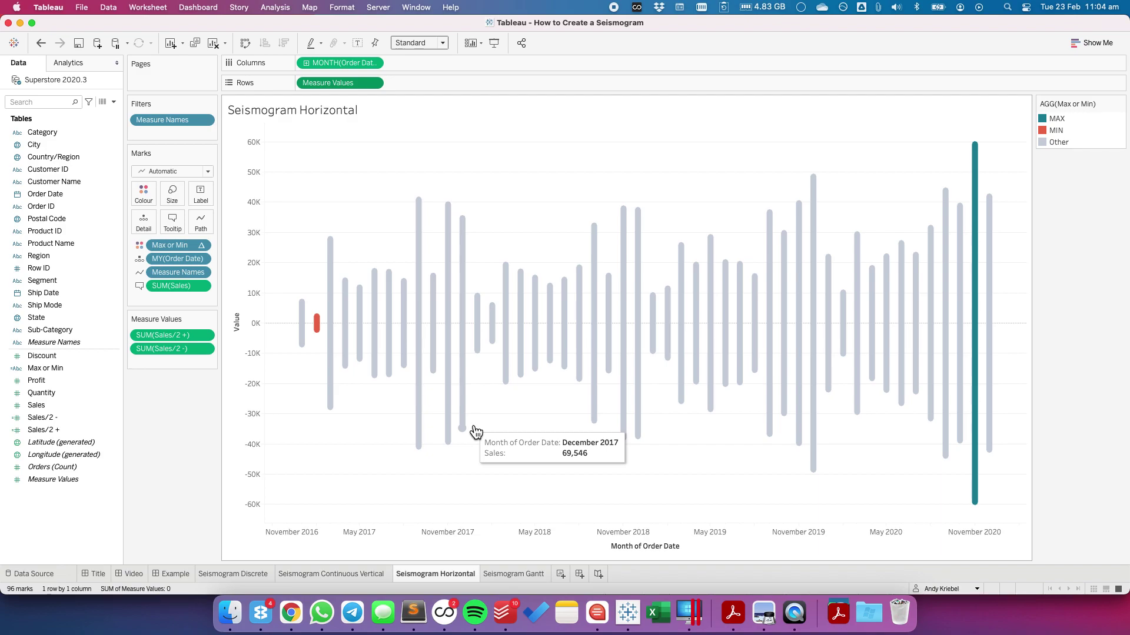
{"action": "left_click", "coordinate": [523, 574]}
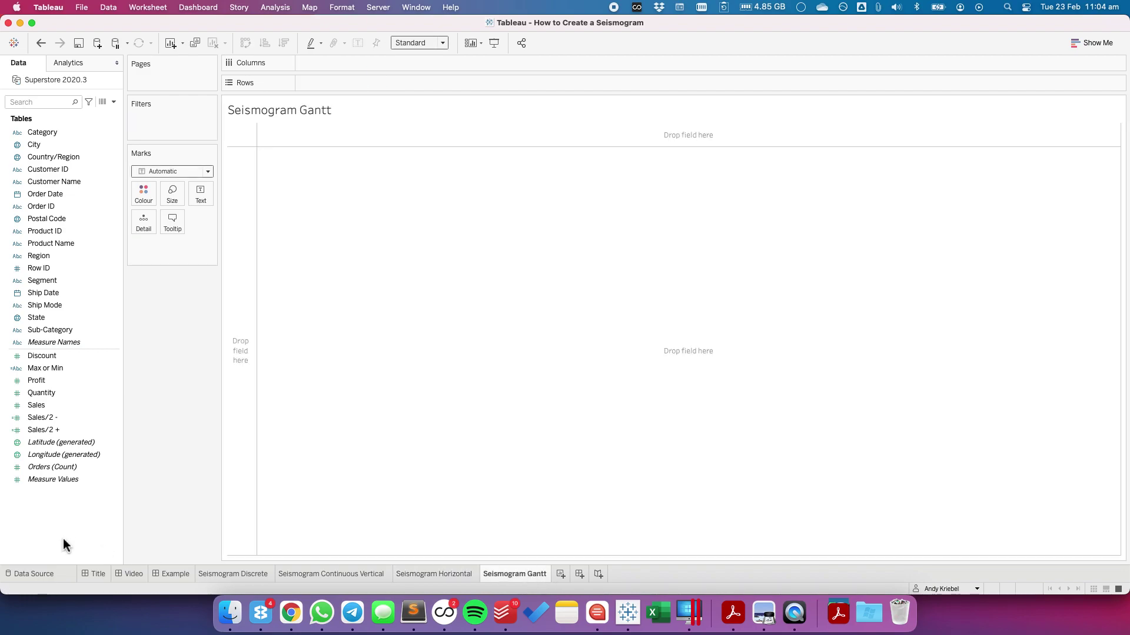
Put continuous MONTH(Order Date) on Columns and MY(Order Date) on Detail
{"action": "left_click", "coordinate": [62, 268]}
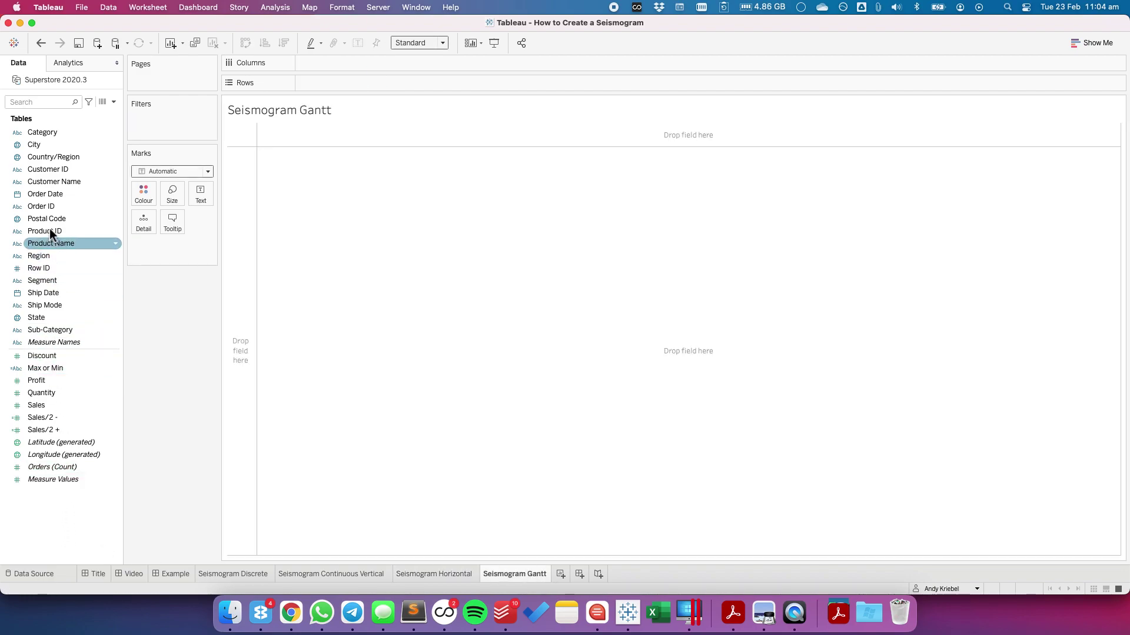
{"action": "left_click_drag", "start_coordinate": [51, 194], "coordinate": [334, 61]}
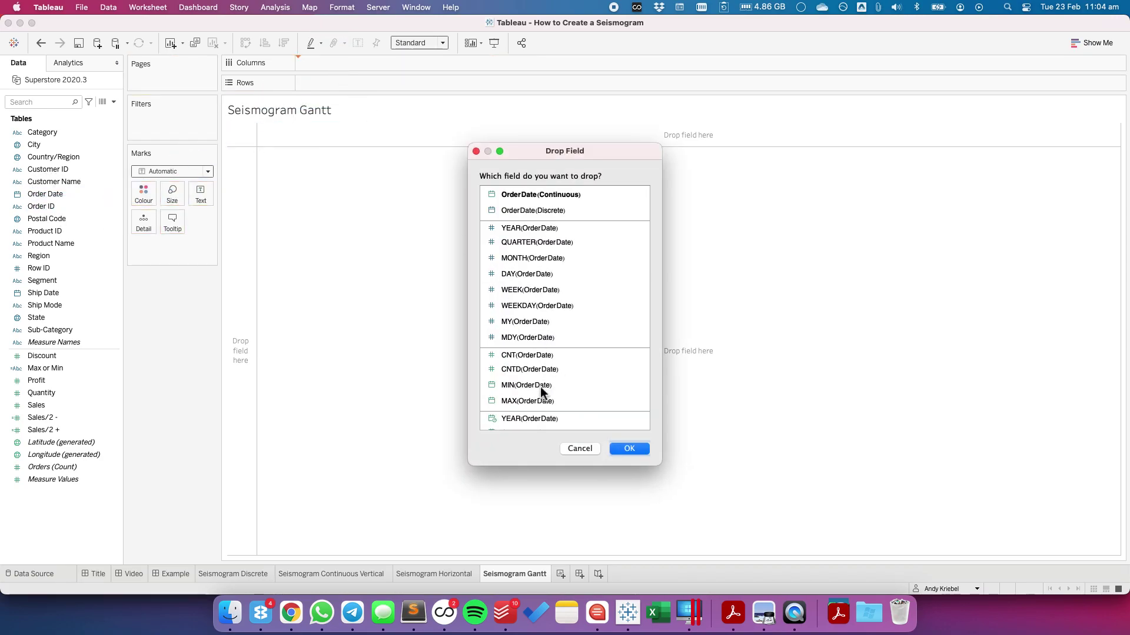
{"action": "scroll", "coordinate": [540, 386], "scroll_direction": "down", "scroll_amount": 5}
{"action": "double_click", "coordinate": [526, 375]}
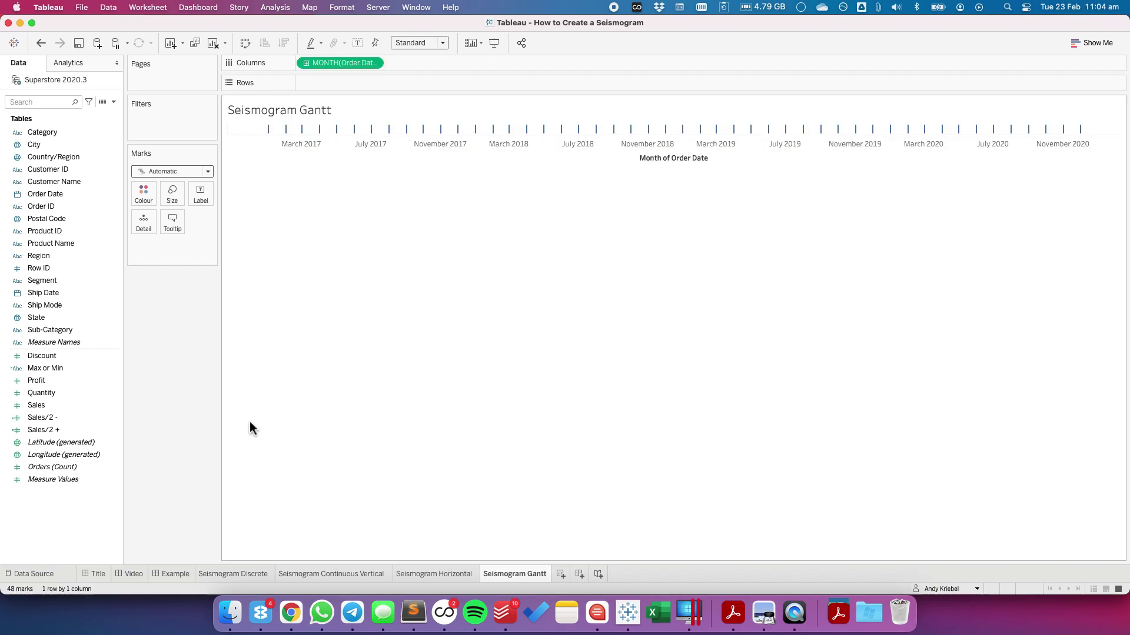
{"action": "left_click", "coordinate": [44, 197]}
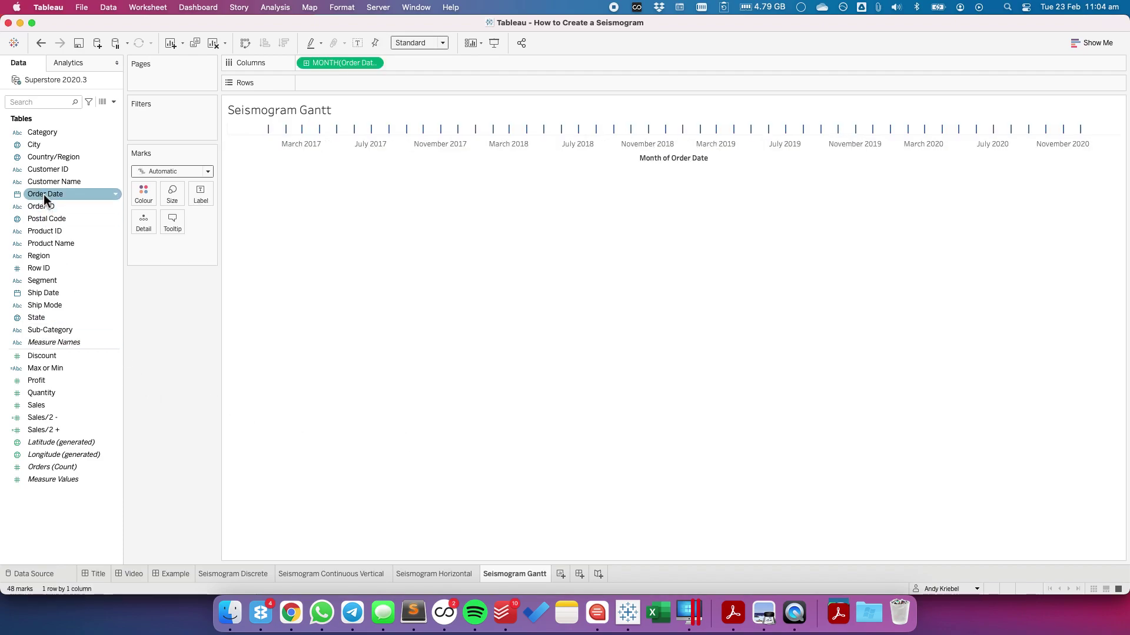
{"action": "left_click_drag", "start_coordinate": [44, 194], "coordinate": [212, 242]}
{"action": "left_click", "coordinate": [548, 322]}
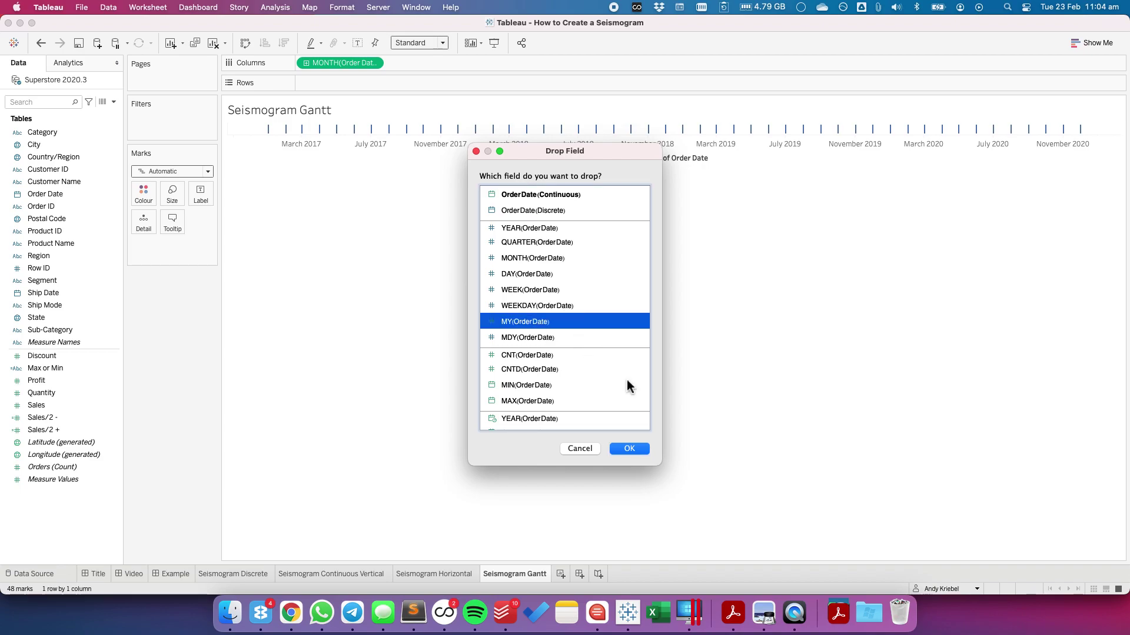
{"action": "left_click", "coordinate": [641, 451]}
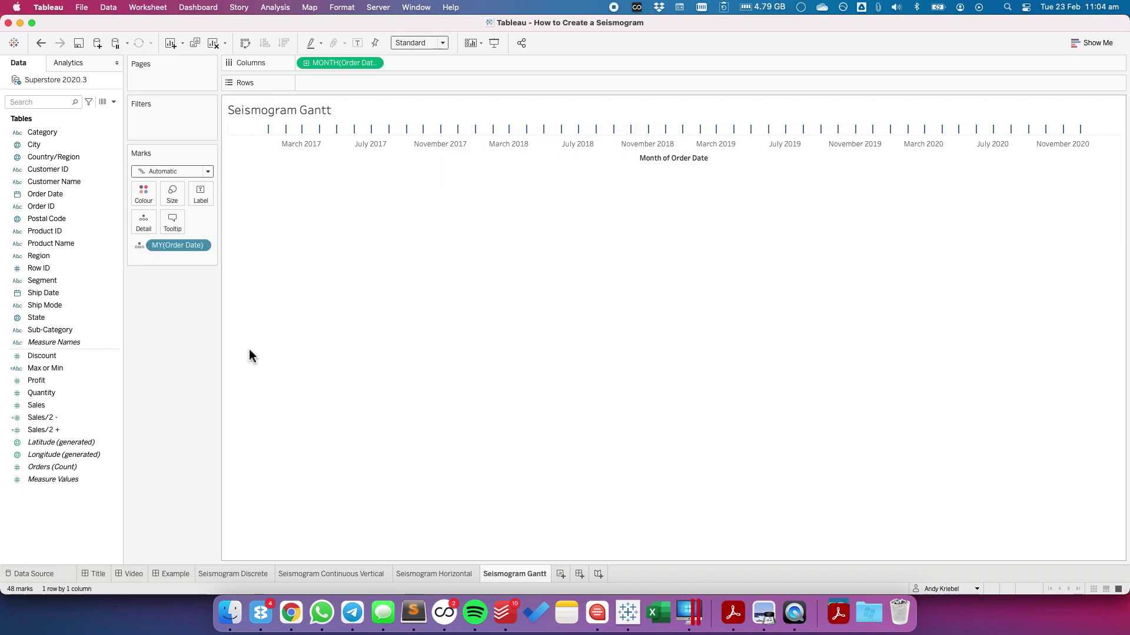
Plot Sales/2 + on Rows and change the mark type to Gantt Bar
{"action": "left_click", "coordinate": [59, 430]}
{"action": "left_click_drag", "start_coordinate": [57, 431], "coordinate": [336, 87]}
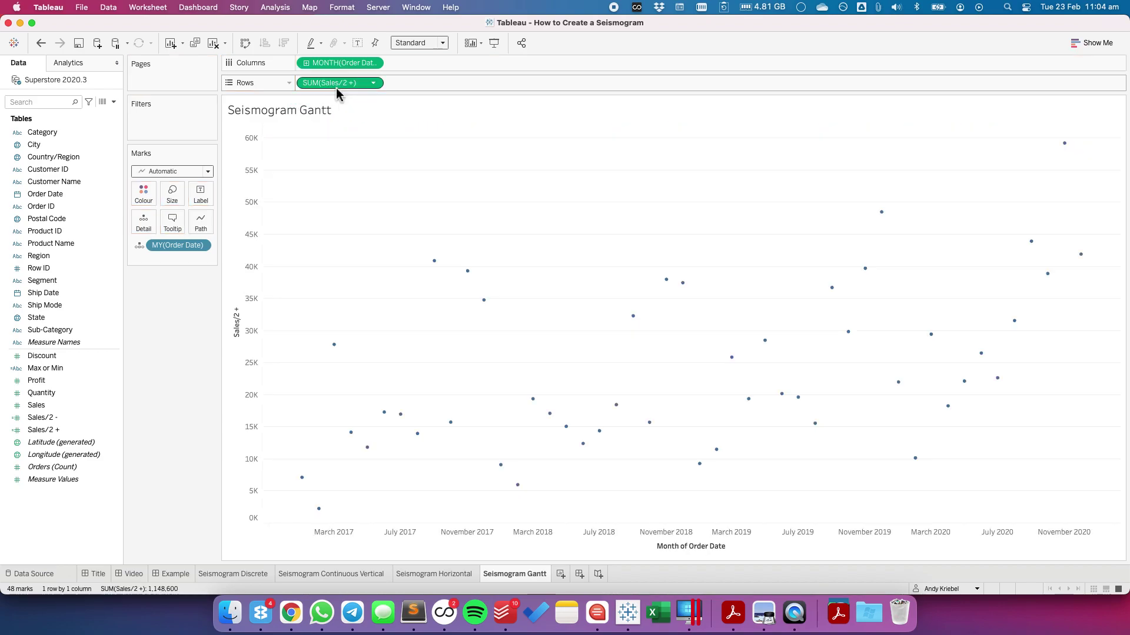
{"action": "left_click", "coordinate": [165, 172]}
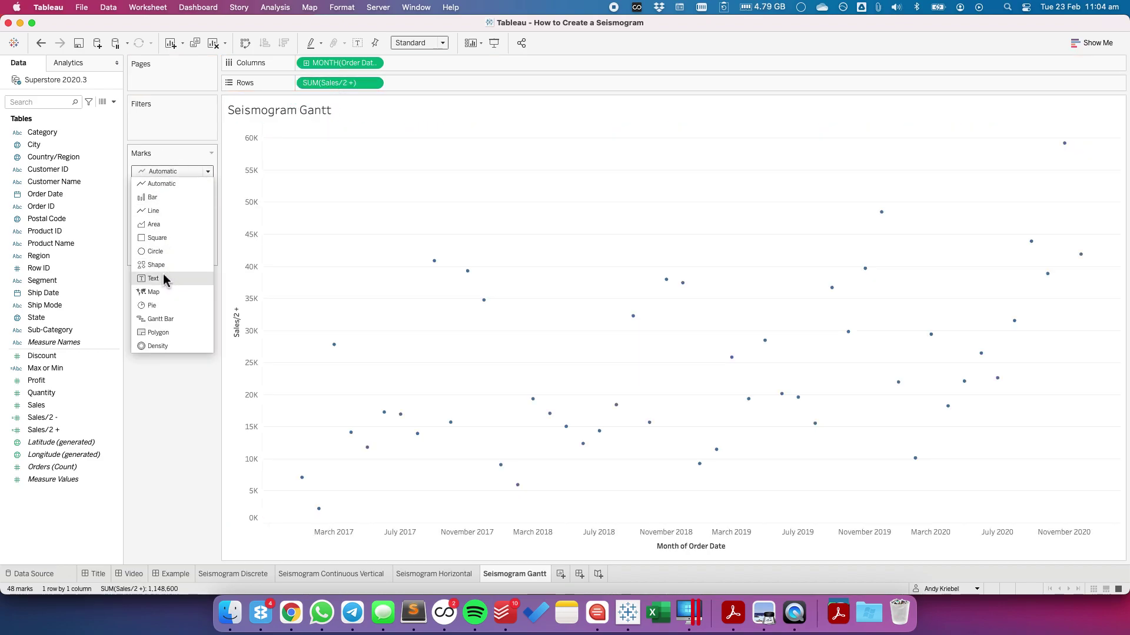
{"action": "left_click", "coordinate": [170, 320]}
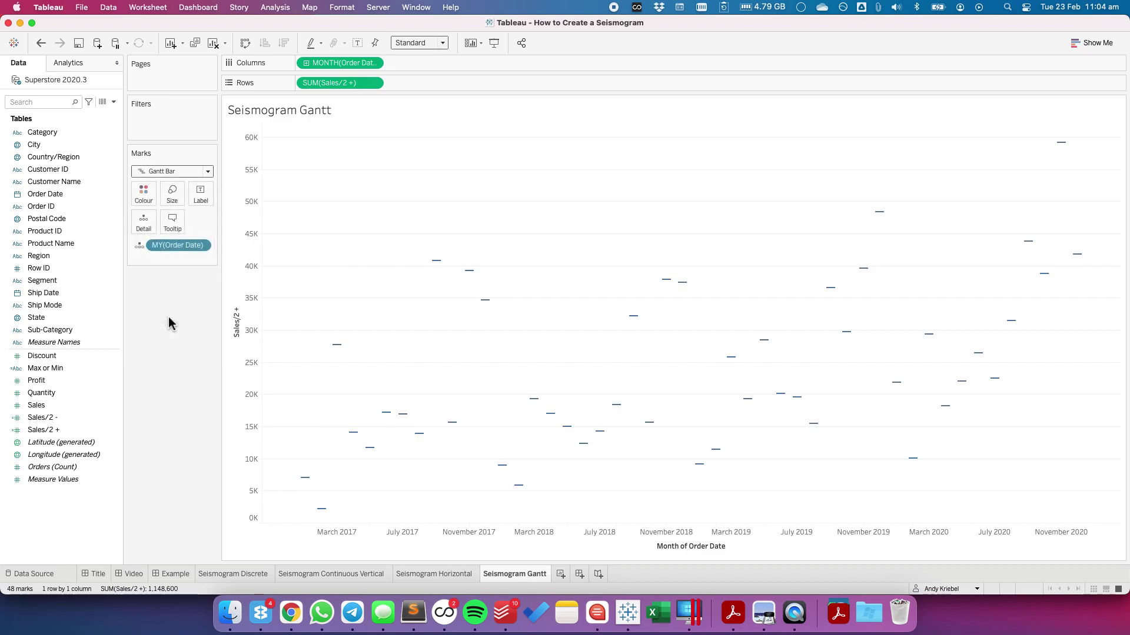
{"action": "right_click", "coordinate": [59, 527]}
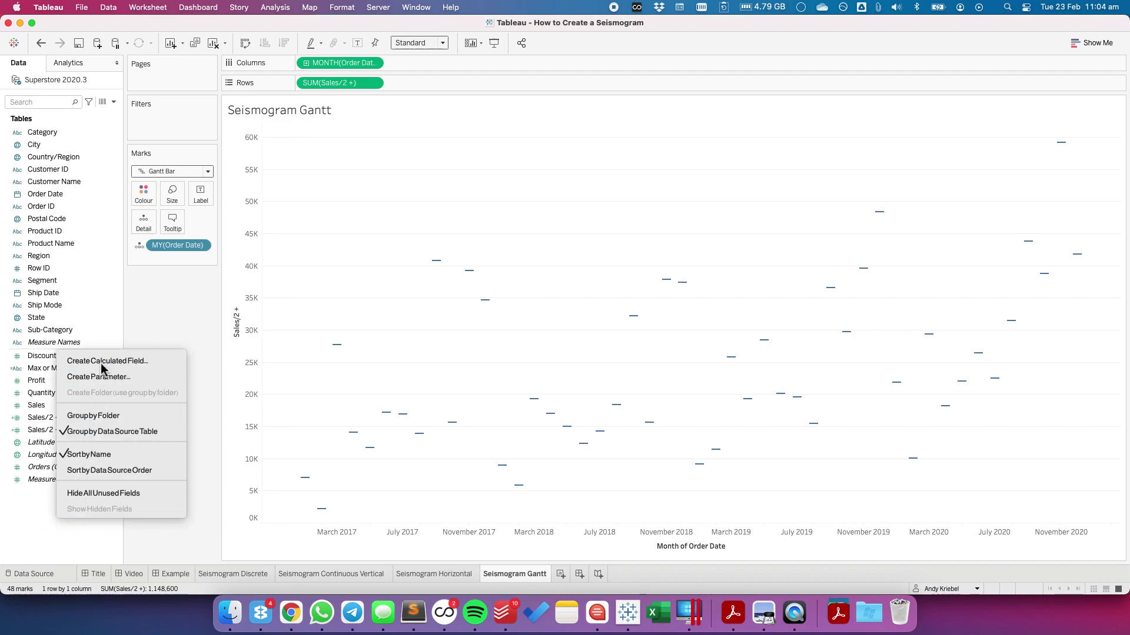
Create a 'Sales Gantt Size' calculated field from [Sales/2 -] and put it on Size
{"action": "left_click", "coordinate": [68, 360]}
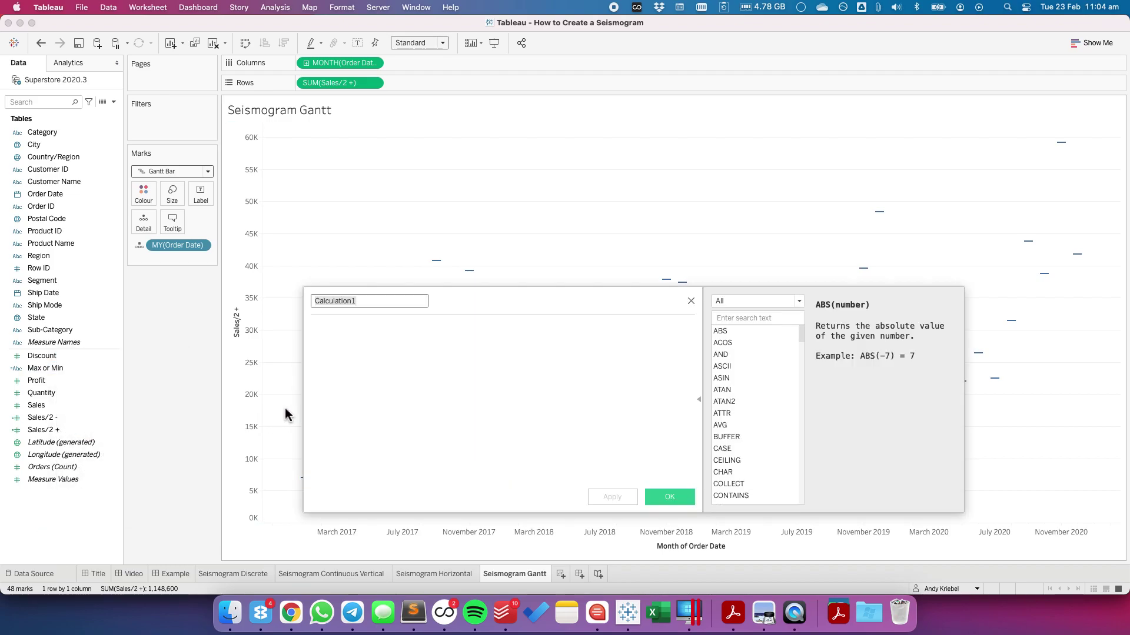
{"action": "type", "text": "Sales Gantt Size"}
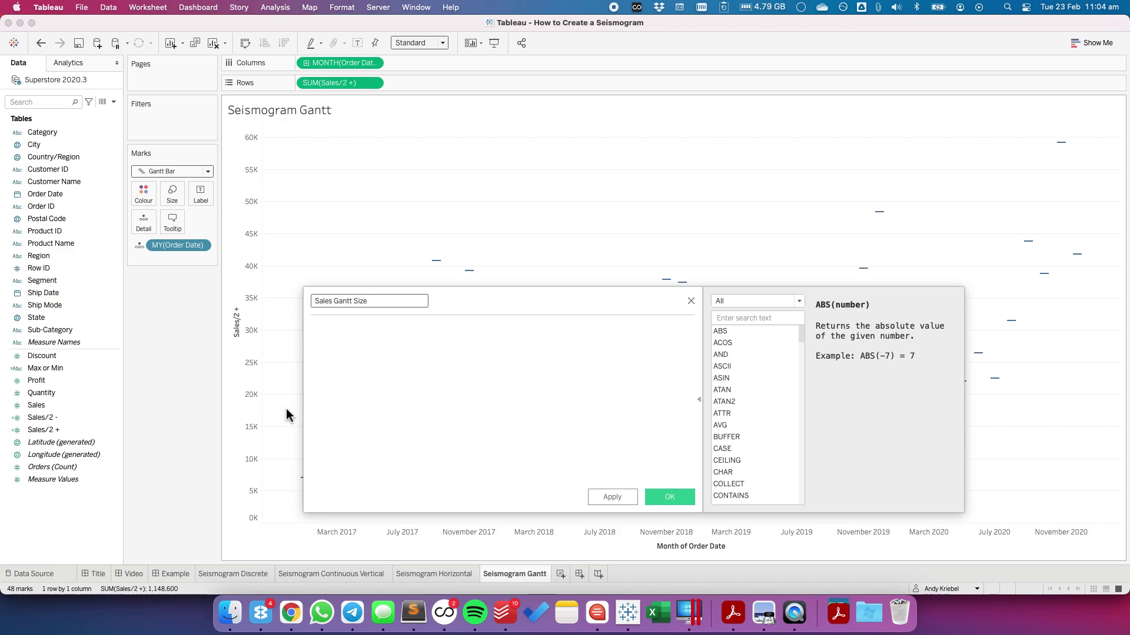
{"action": "left_click", "coordinate": [409, 408]}
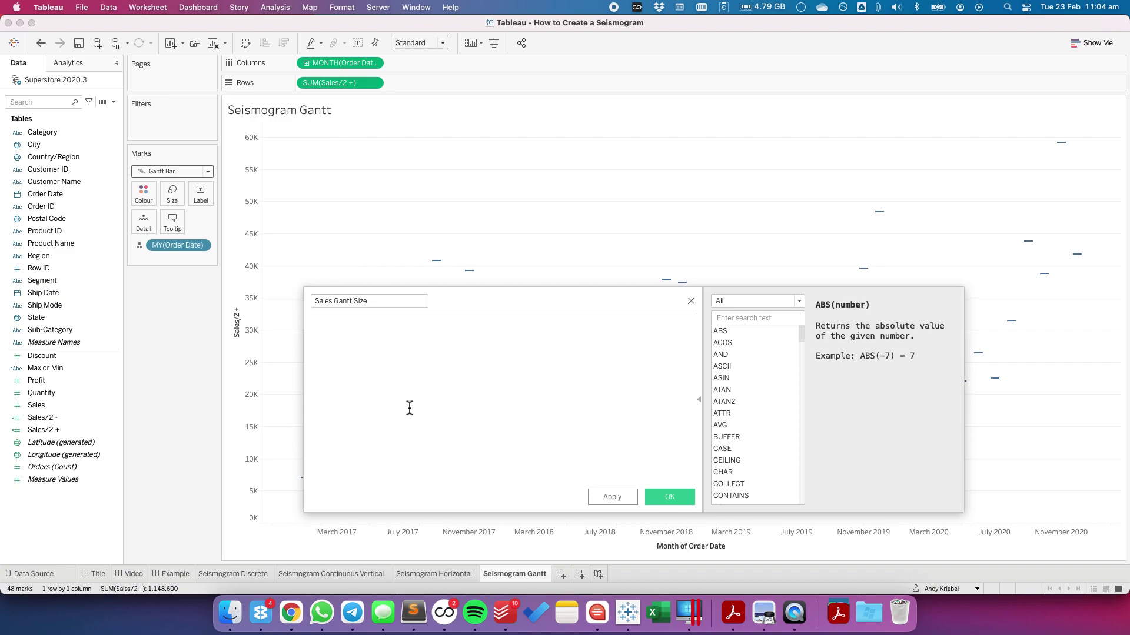
{"action": "type", "text": "Sle"}
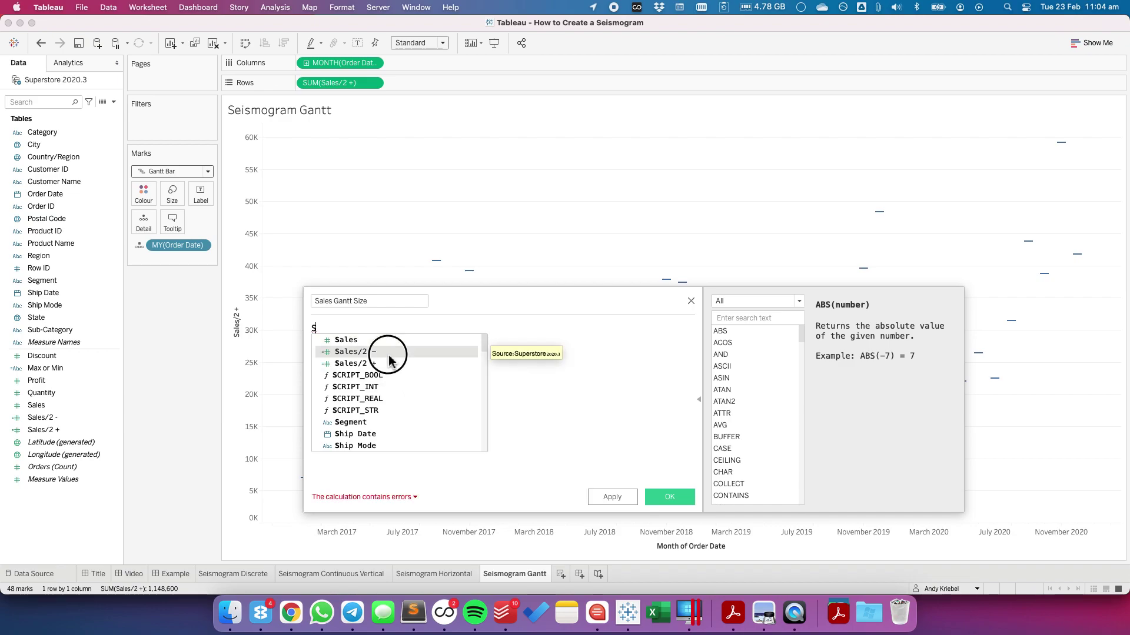
{"action": "double_click", "coordinate": [390, 357]}
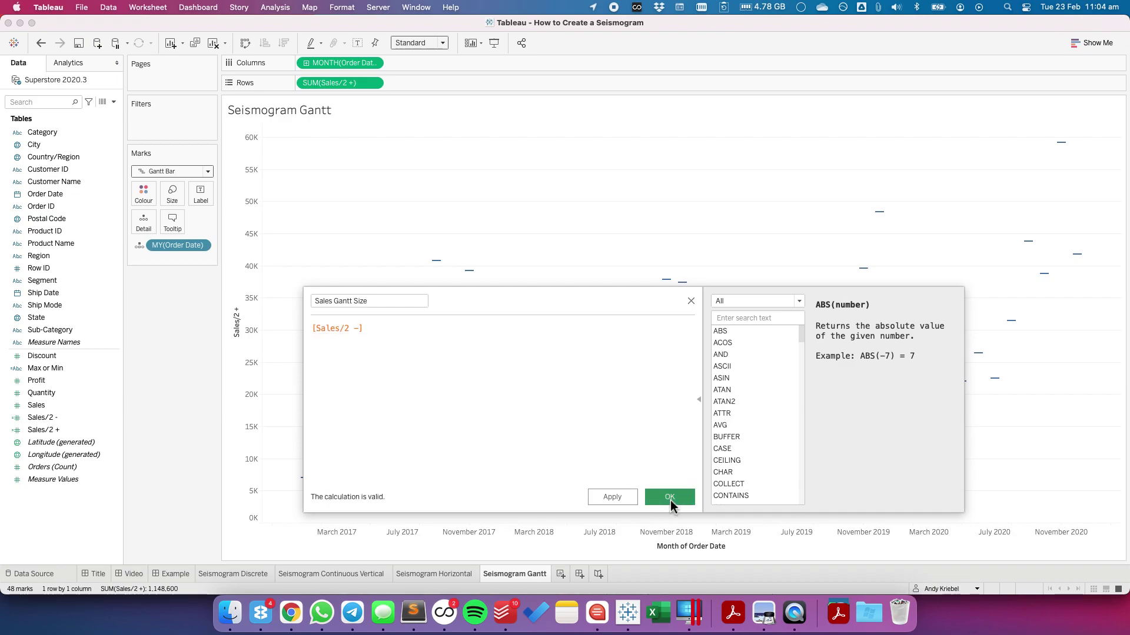
{"action": "left_click", "coordinate": [671, 499]}
{"action": "left_click_drag", "start_coordinate": [53, 417], "coordinate": [169, 194]}
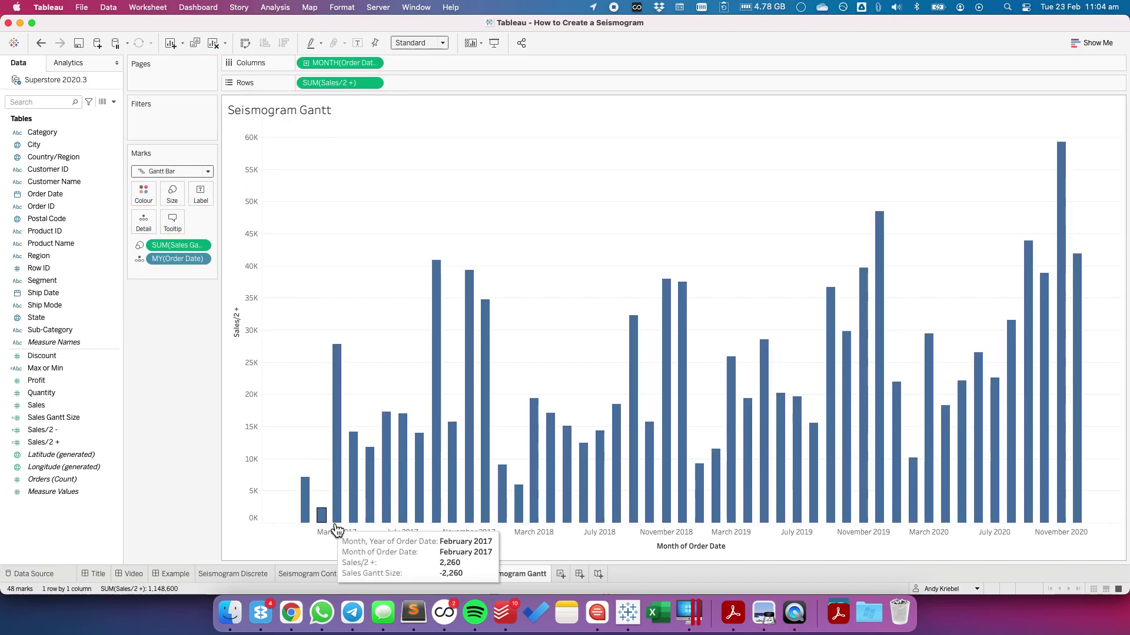
Add Sales to the Gantt bar tooltips
{"action": "mouse_move", "coordinate": [309, 524]}
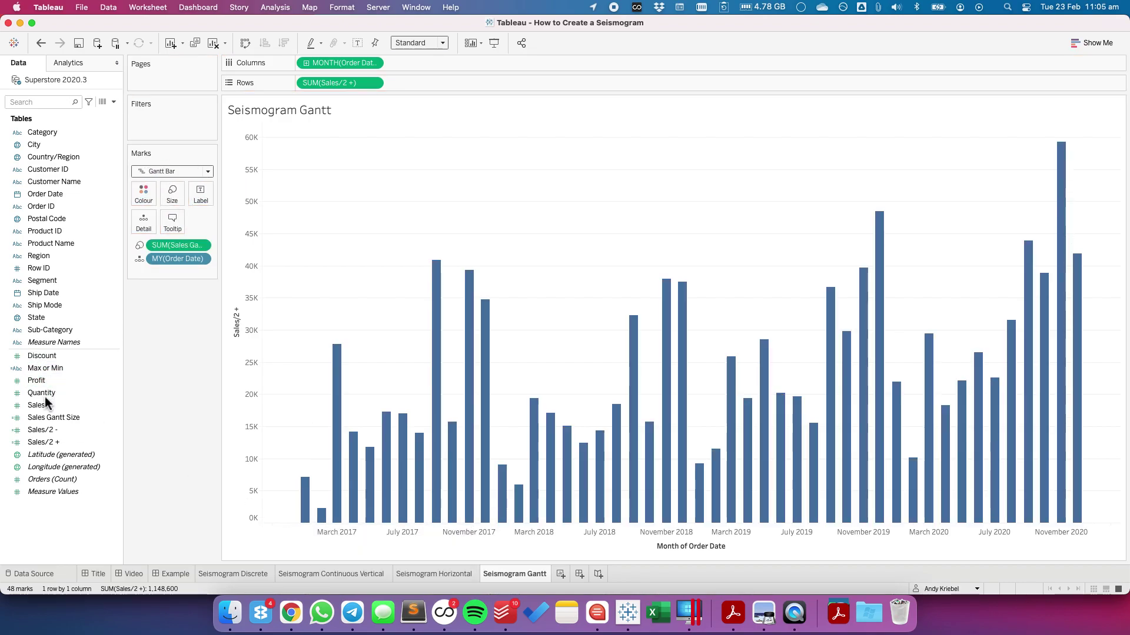
{"action": "left_click_drag", "start_coordinate": [42, 405], "coordinate": [172, 223]}
{"action": "mouse_move", "coordinate": [312, 509]}
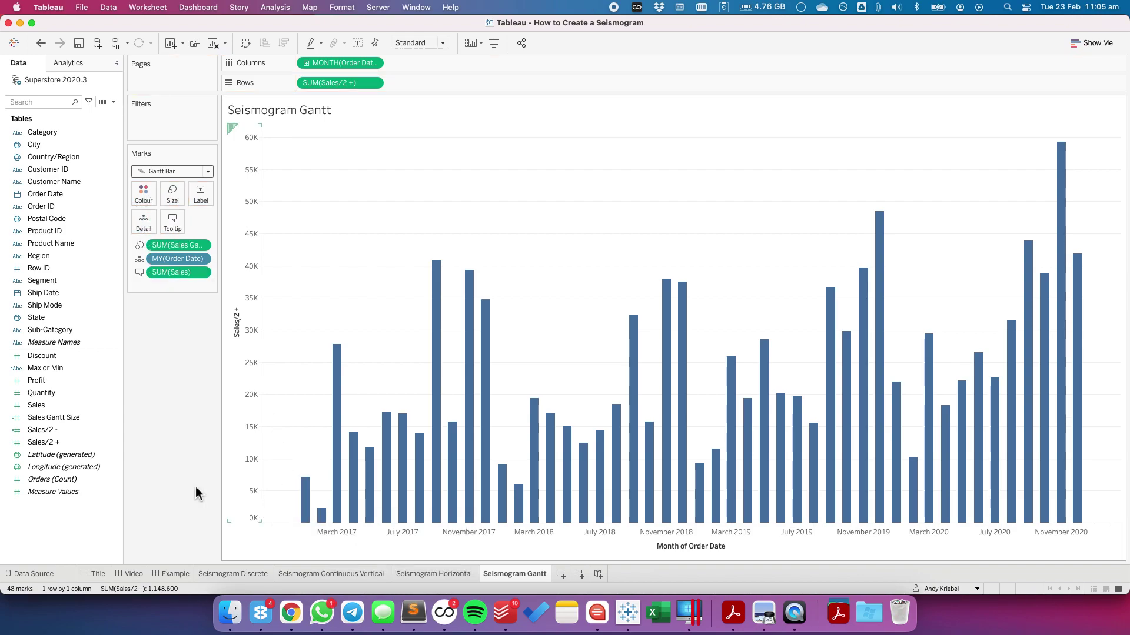
Change Sales Gantt Size to [Sales/2 -]*2 so bars centre on zero, and colour by Max or Min
{"action": "right_click", "coordinate": [60, 416]}
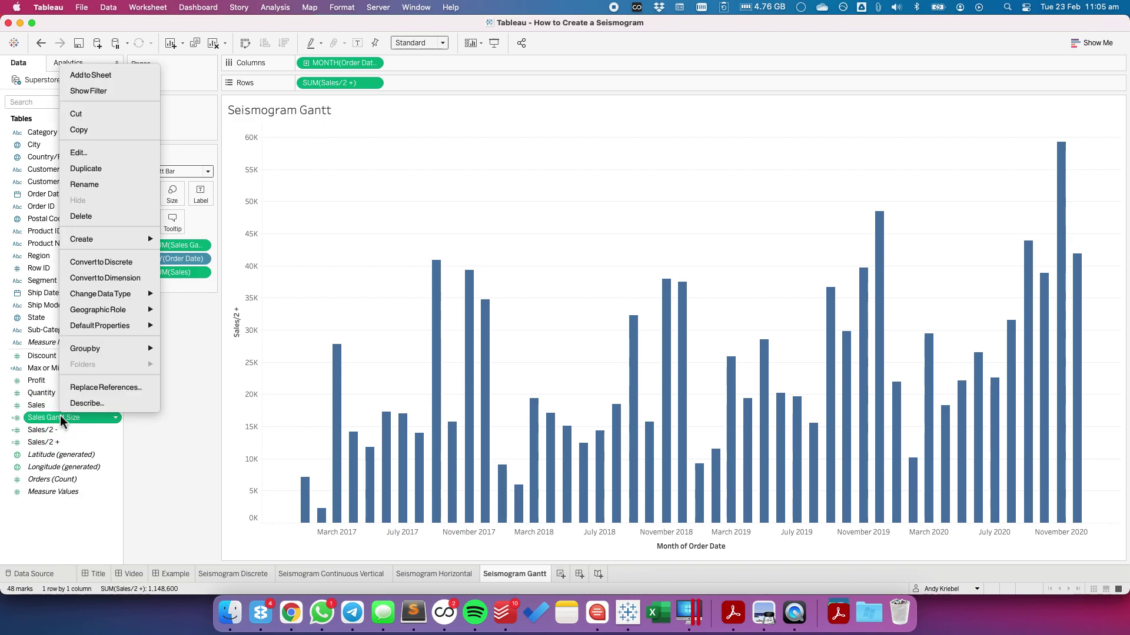
{"action": "left_click", "coordinate": [82, 152]}
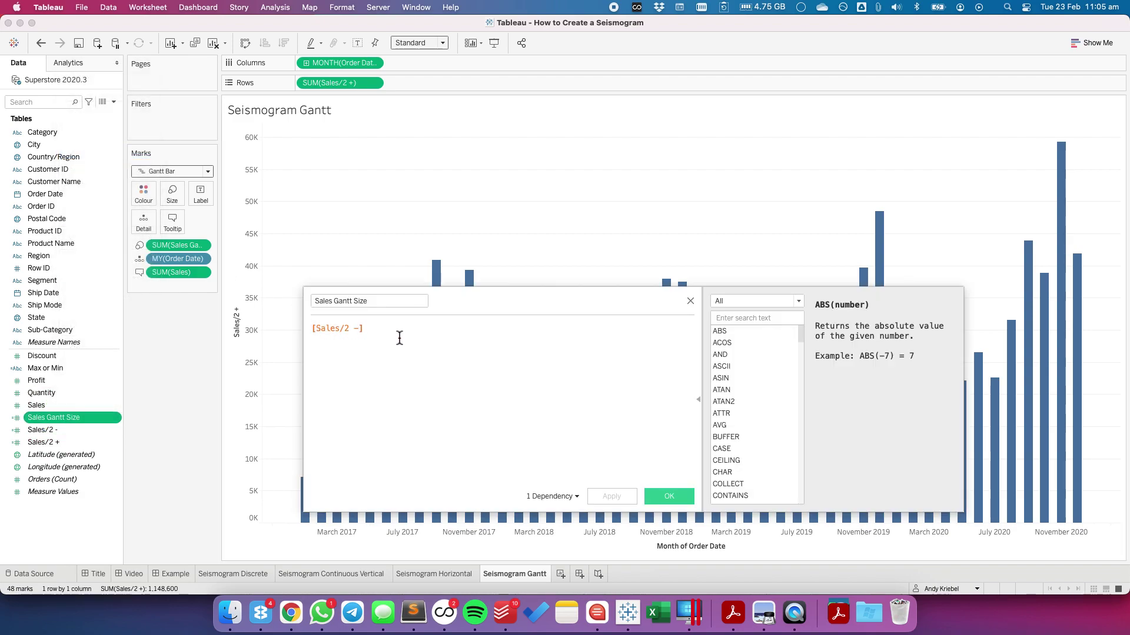
{"action": "type", "text": "*"}
{"action": "left_click", "coordinate": [660, 497]}
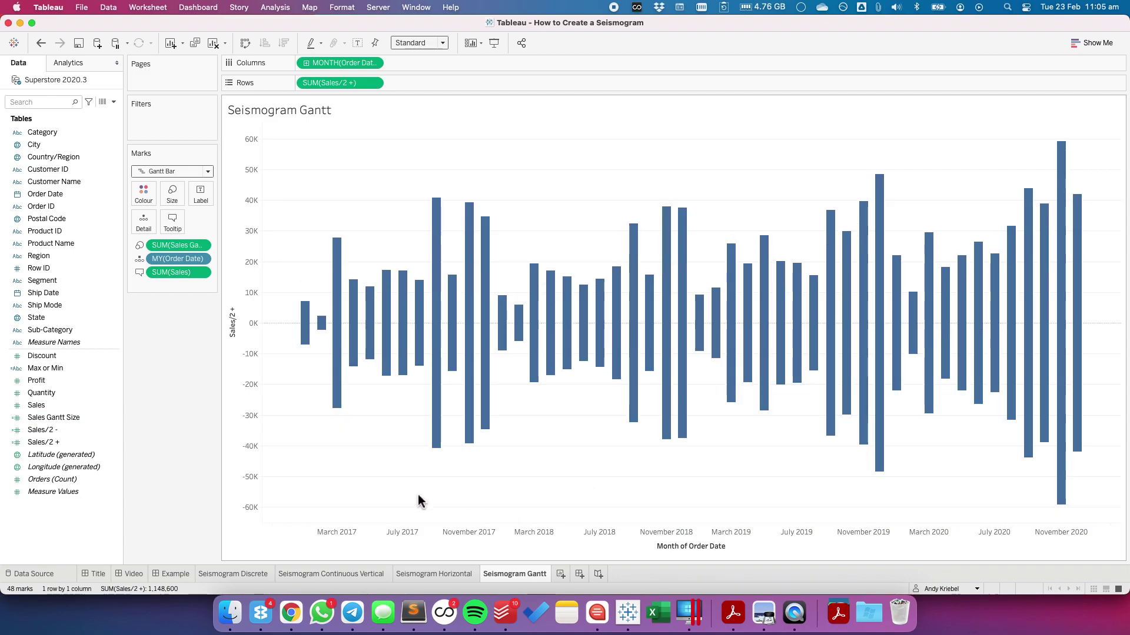
{"action": "left_click_drag", "start_coordinate": [61, 369], "coordinate": [147, 188]}
{"action": "left_click", "coordinate": [201, 245]}
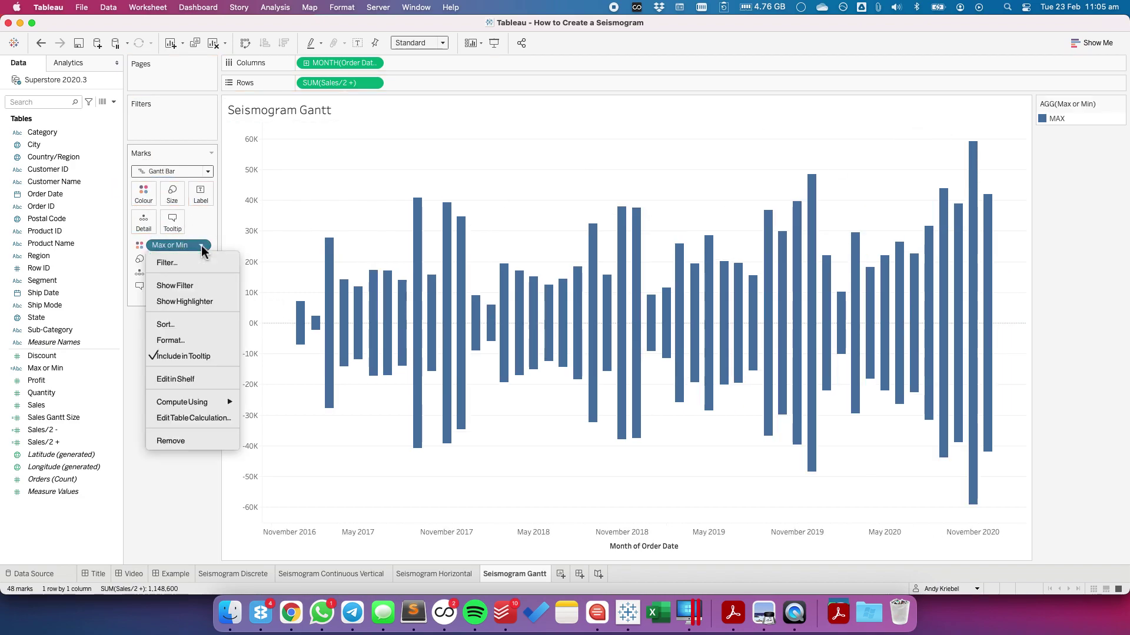
Set Max or Min's table calculation to Specific Dimensions across every Order Date month
{"action": "left_click", "coordinate": [194, 417]}
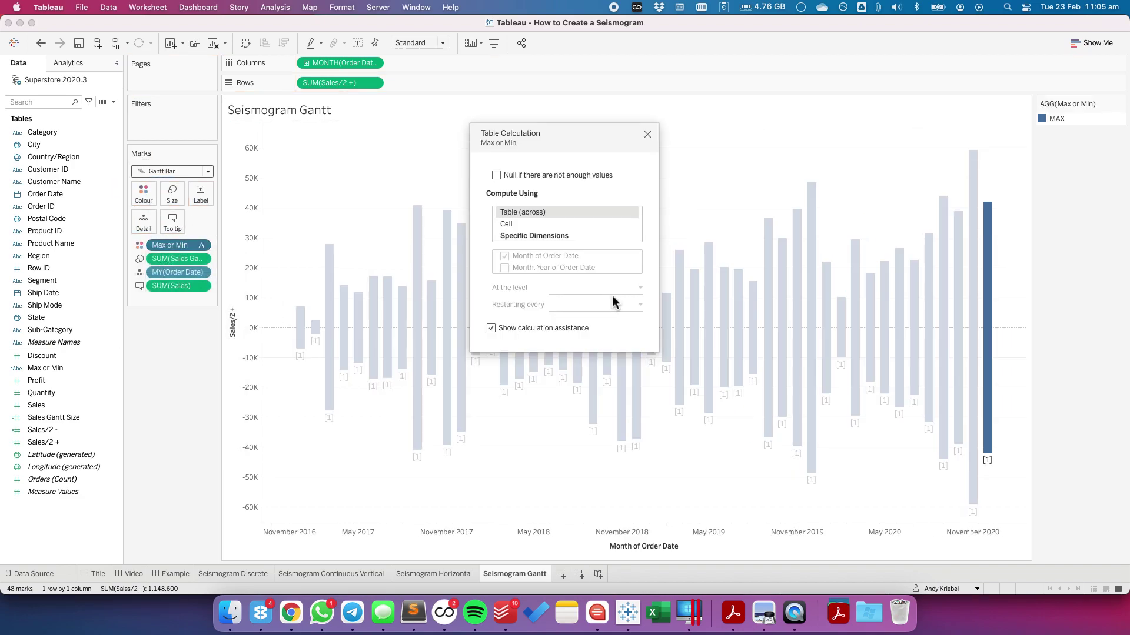
{"action": "left_click", "coordinate": [508, 234]}
{"action": "left_click", "coordinate": [505, 268]}
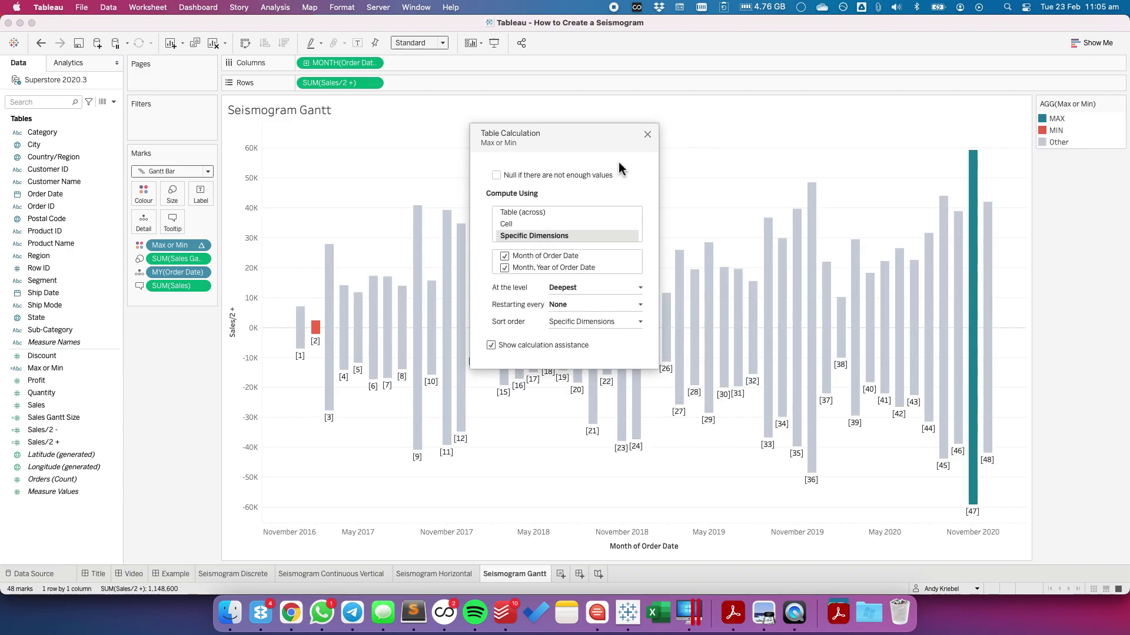
{"action": "left_click", "coordinate": [647, 135]}
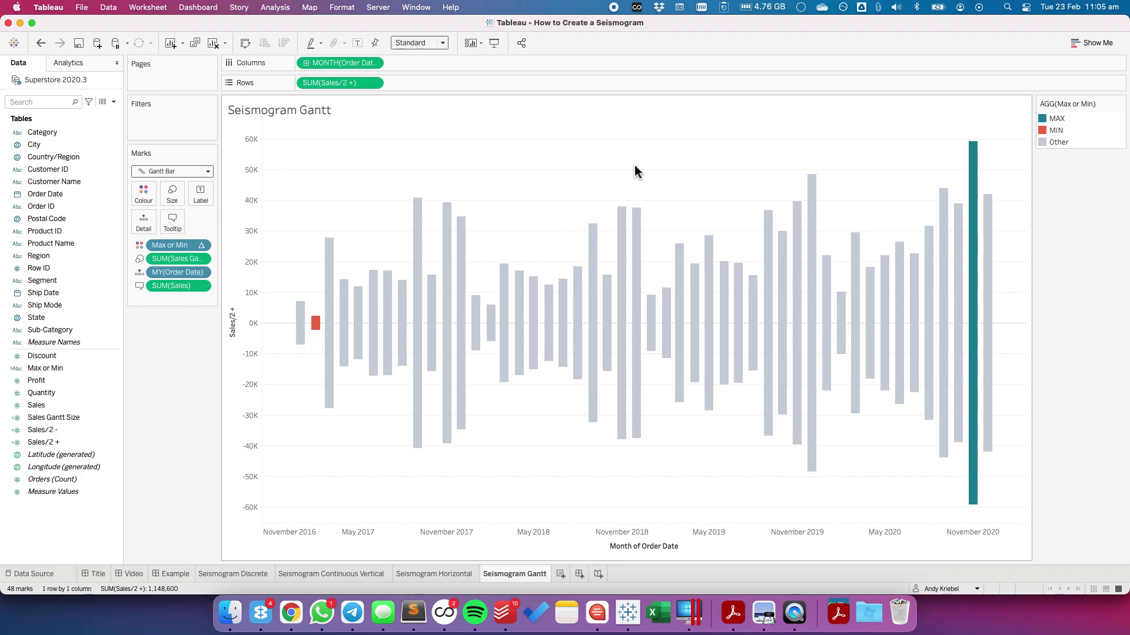
{"action": "left_click", "coordinate": [466, 578]}
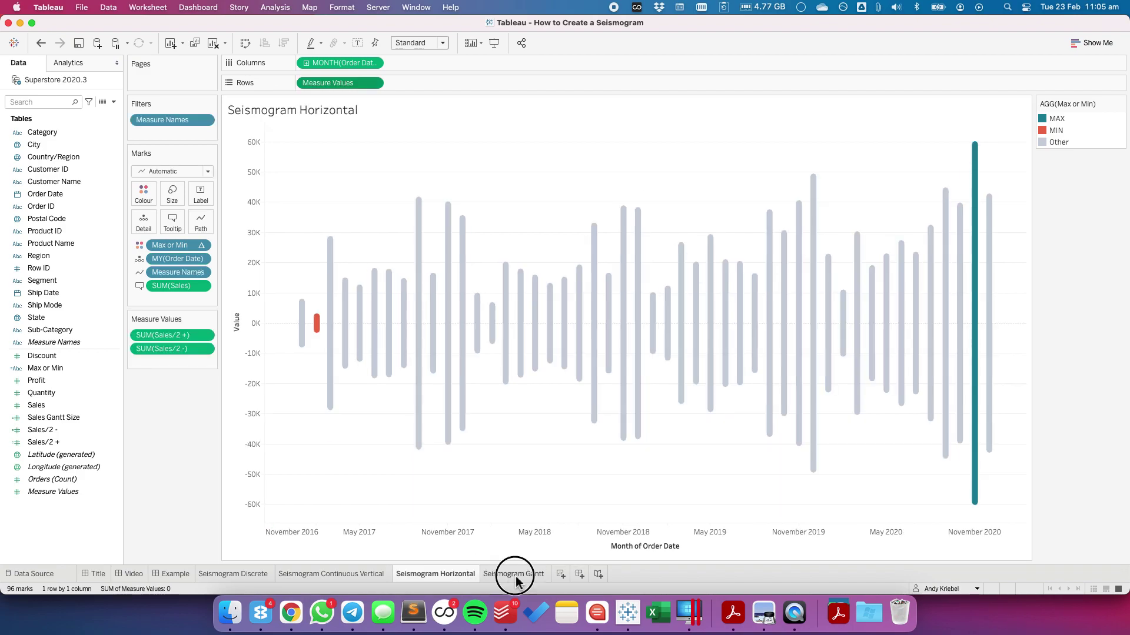
{"action": "left_click", "coordinate": [513, 576]}
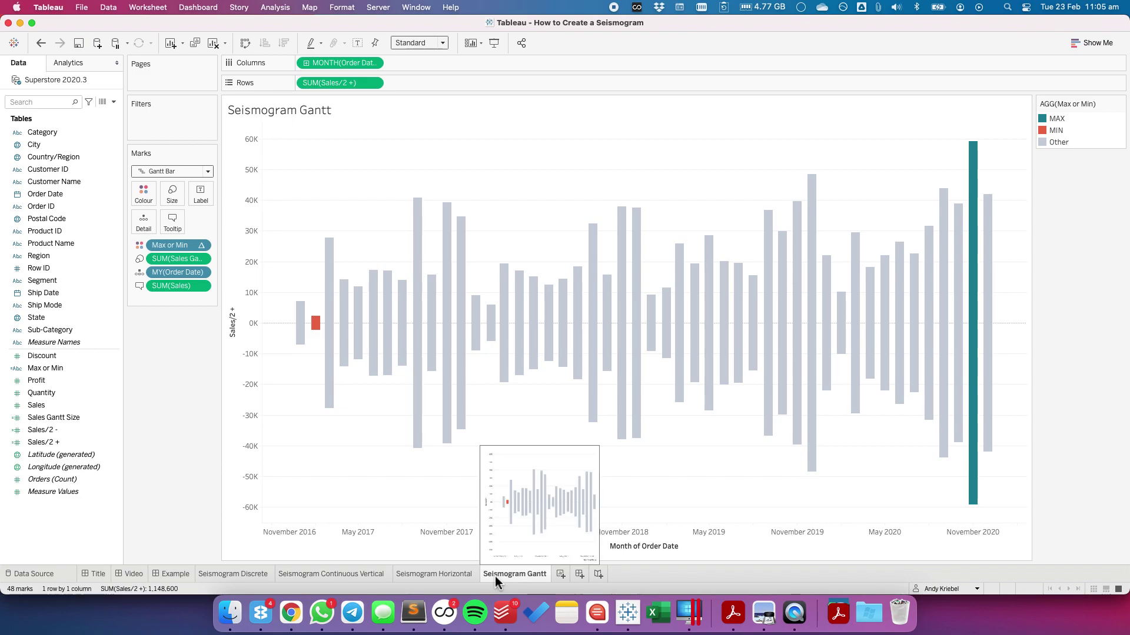
{"action": "left_click", "coordinate": [457, 576]}
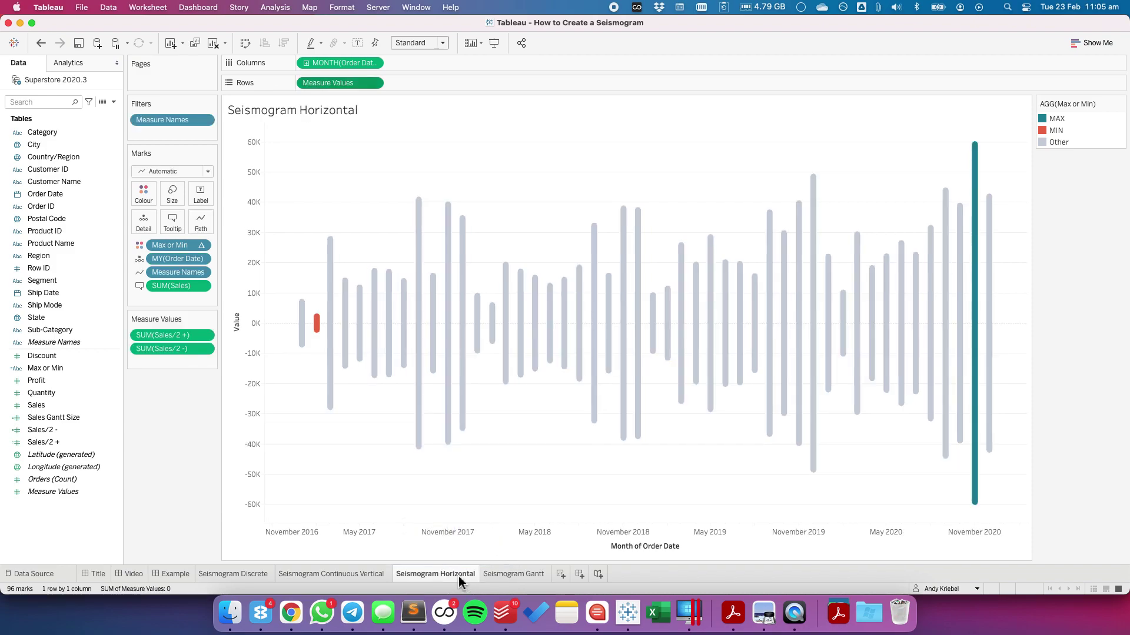
{"action": "left_click", "coordinate": [523, 576]}
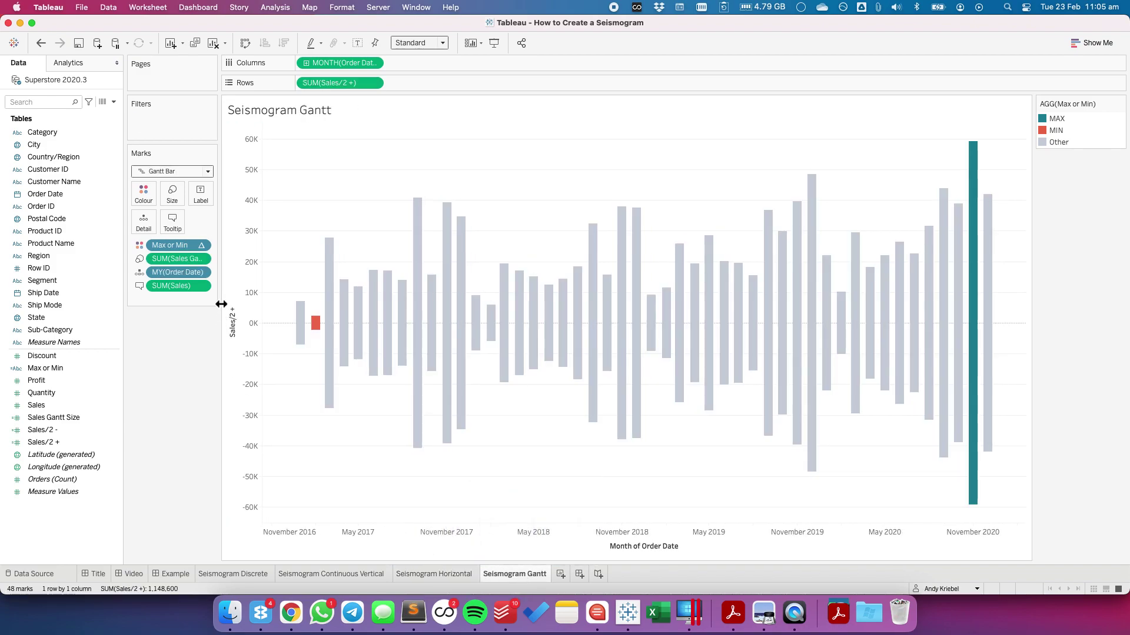
{"action": "left_click", "coordinate": [201, 245]}
Exclude Max or Min, Sales/2 +, Sales Gantt Size and MY(Order Date) from the tooltips
{"action": "left_click", "coordinate": [188, 356]}
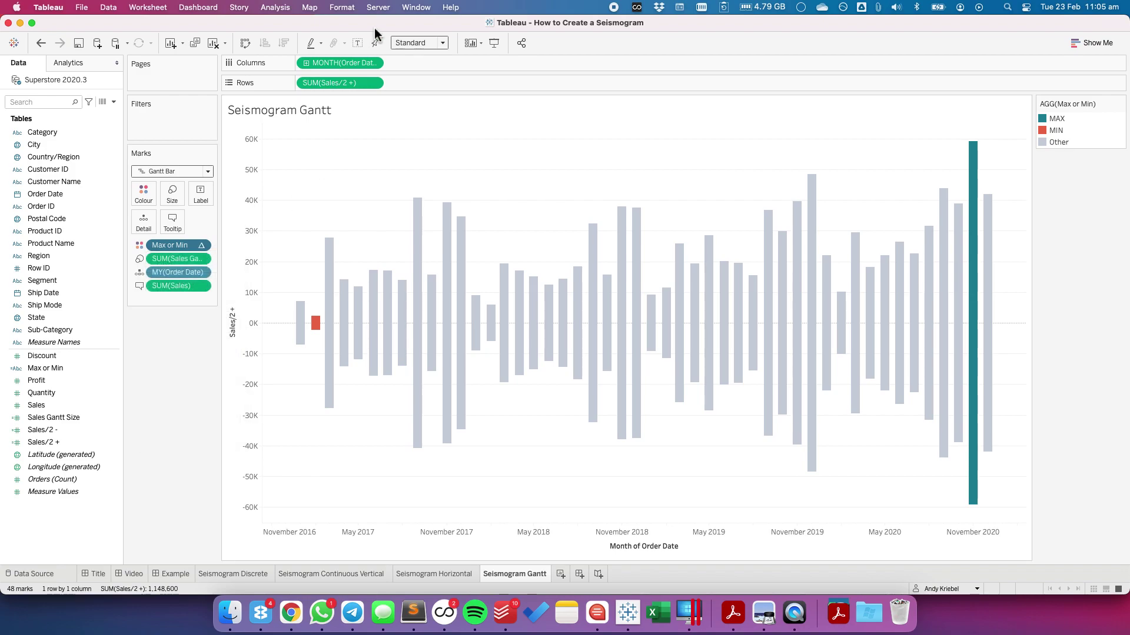
{"action": "left_click", "coordinate": [373, 83]}
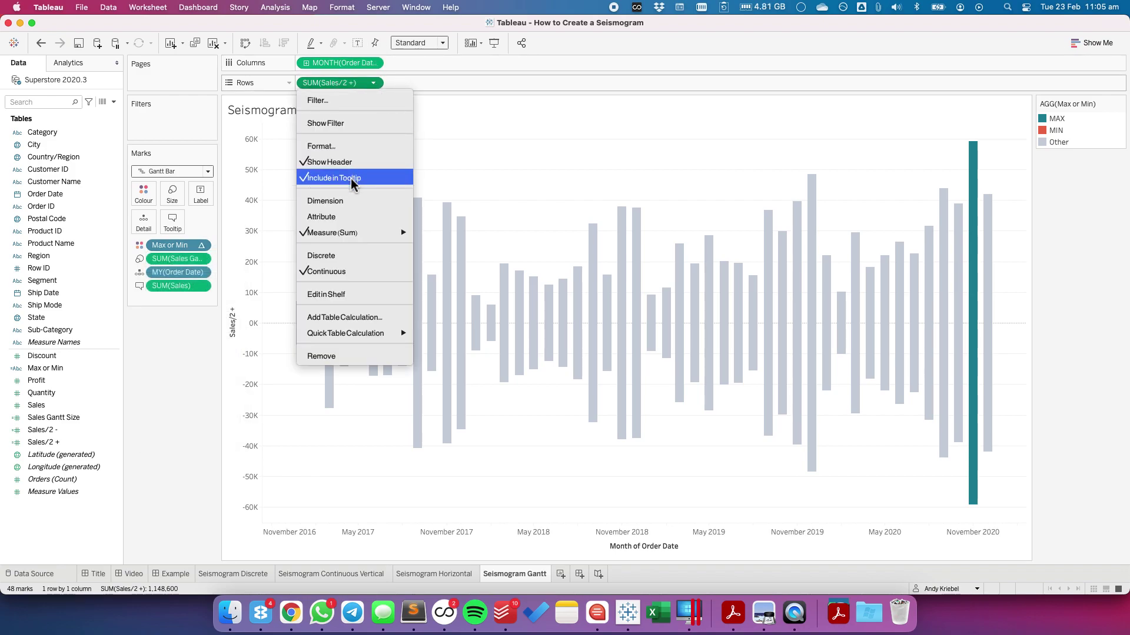
{"action": "left_click", "coordinate": [352, 181]}
{"action": "left_click", "coordinate": [200, 259]}
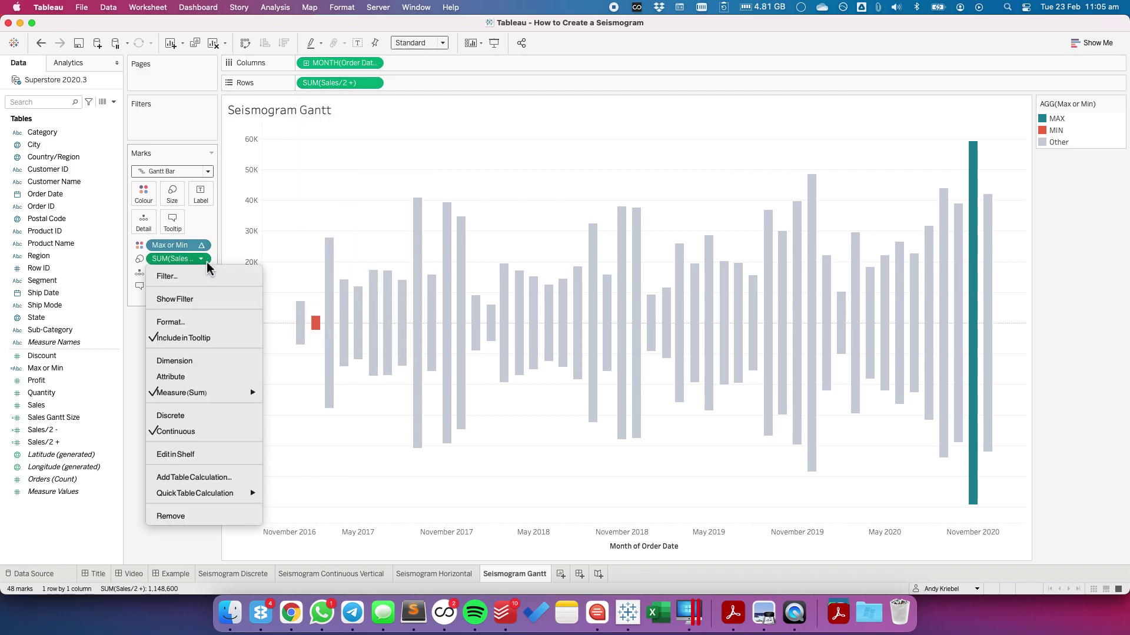
{"action": "left_click", "coordinate": [199, 340]}
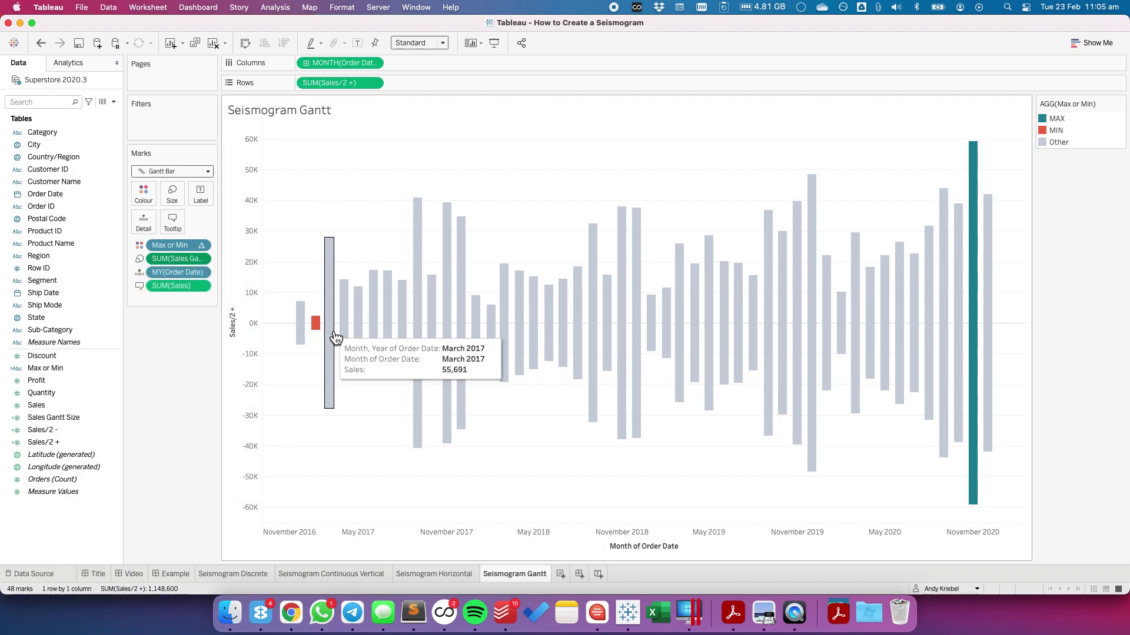
{"action": "left_click", "coordinate": [203, 272]}
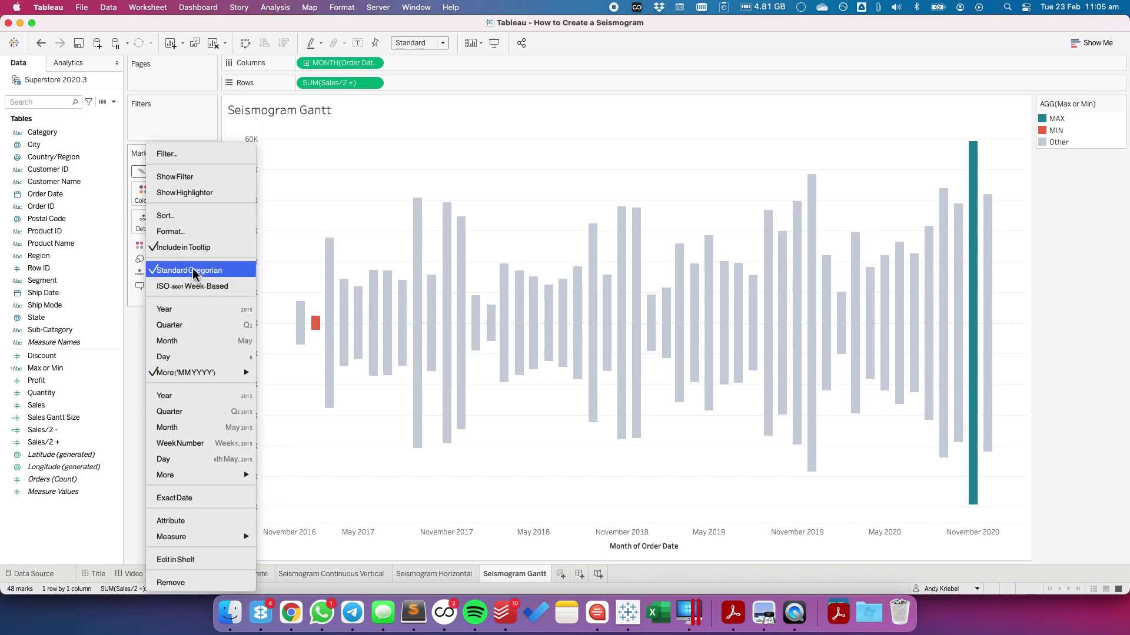
{"action": "left_click", "coordinate": [197, 248]}
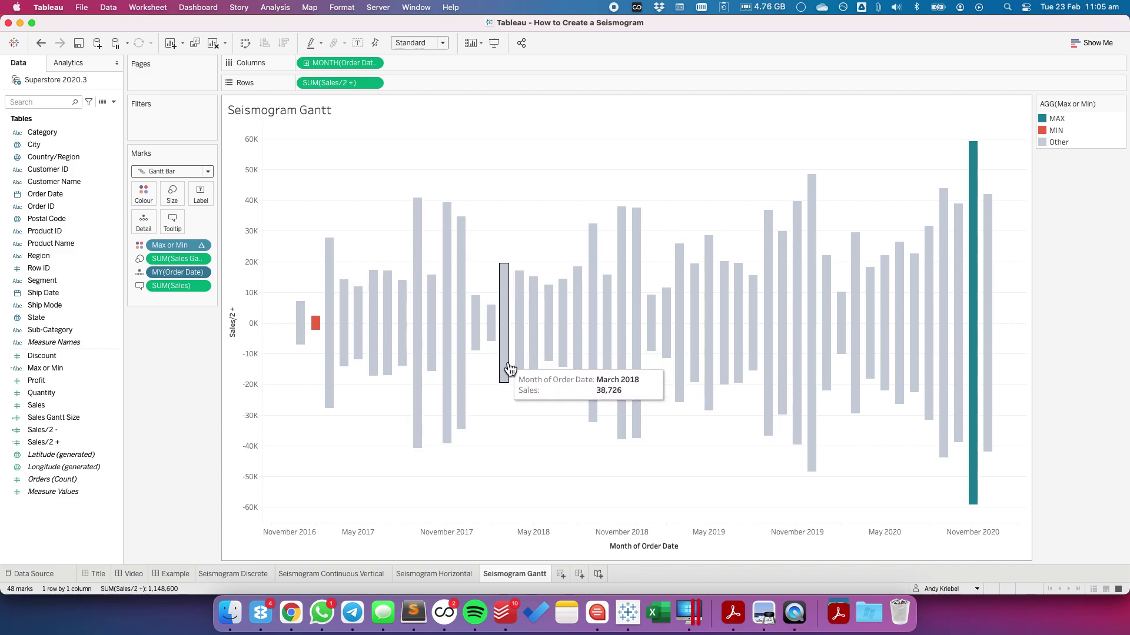
Rename the Sales/2 + axis title to 'Sales'
{"action": "right_click", "coordinate": [252, 228]}
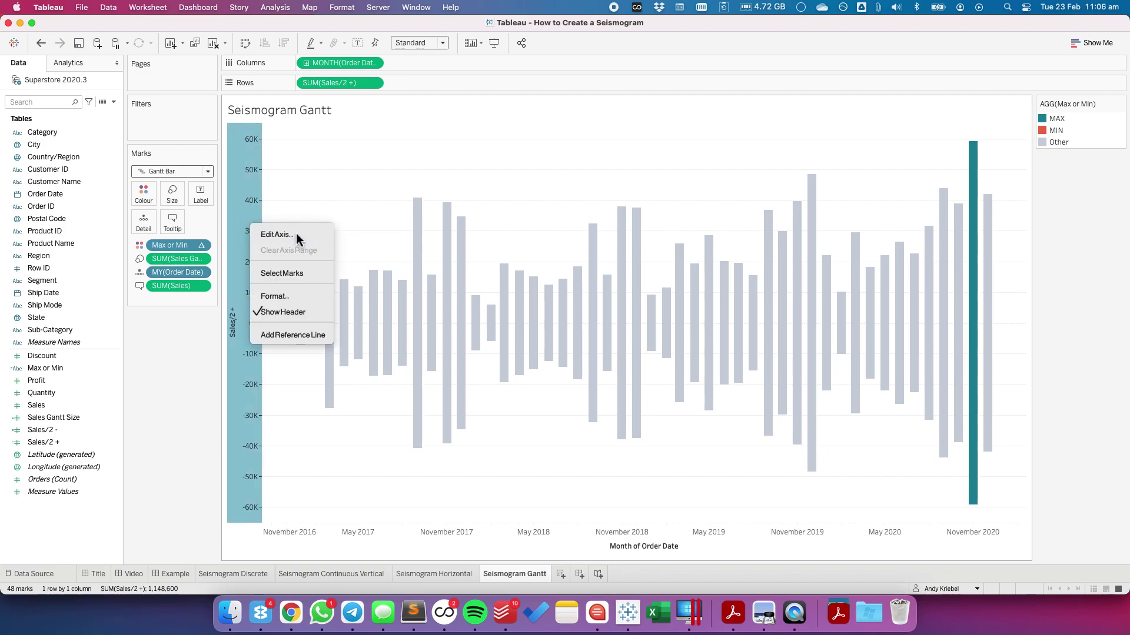
{"action": "key", "text": "Escape"}
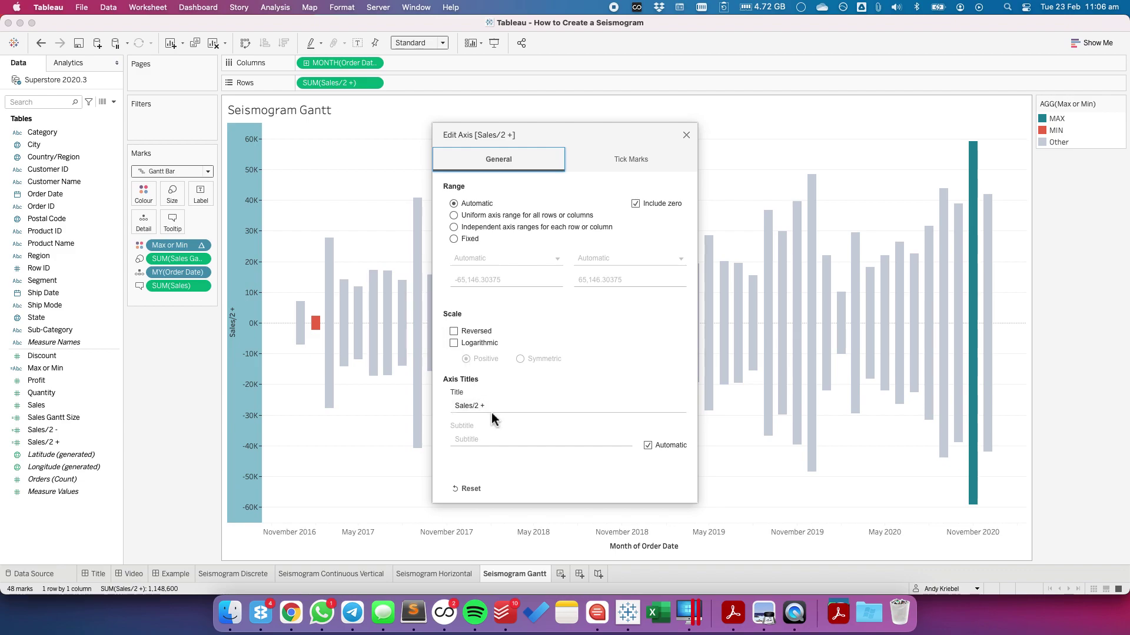
{"action": "left_click", "coordinate": [436, 410]}
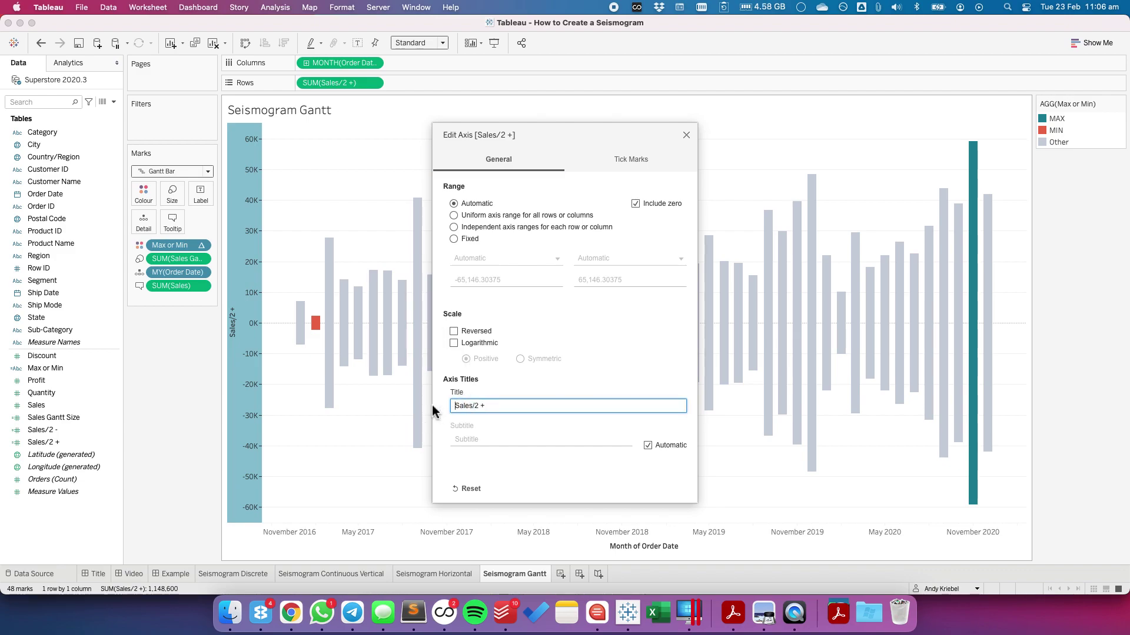
{"action": "type", "text": "a"}
{"action": "key", "text": "super+a"}
{"action": "key", "text": "BackSpace"}
{"action": "type", "text": "Sales"}
{"action": "left_click", "coordinate": [686, 135]}
{"action": "left_click", "coordinate": [298, 203]}
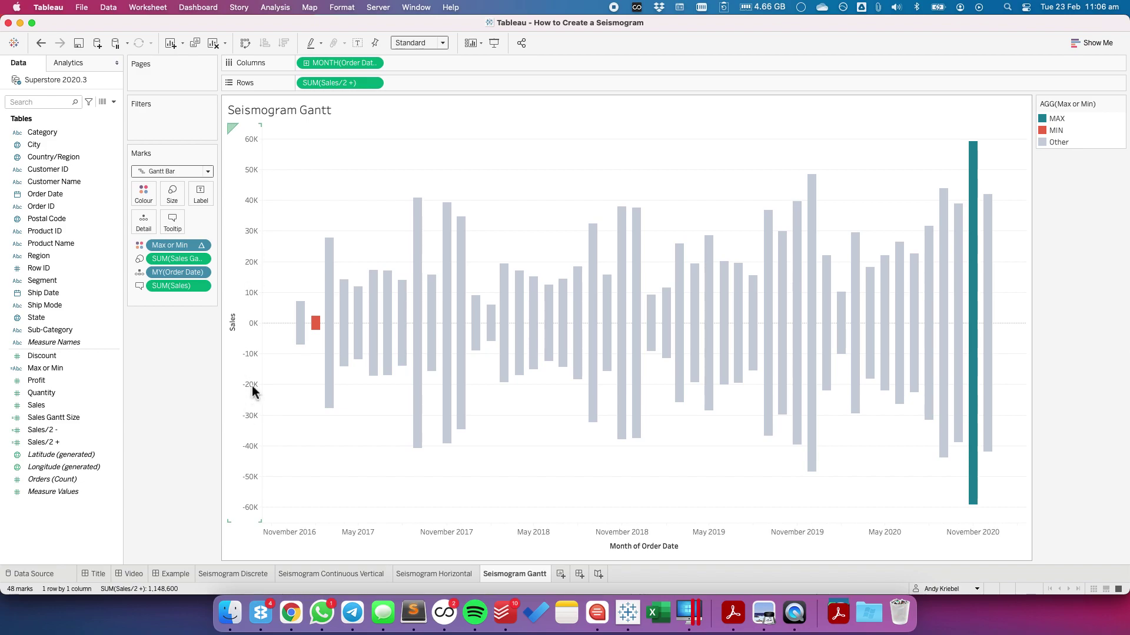
Set the Sales axis major tick marks to None and narrow the axis strip
{"action": "right_click", "coordinate": [253, 391]}
{"action": "left_click", "coordinate": [263, 398]}
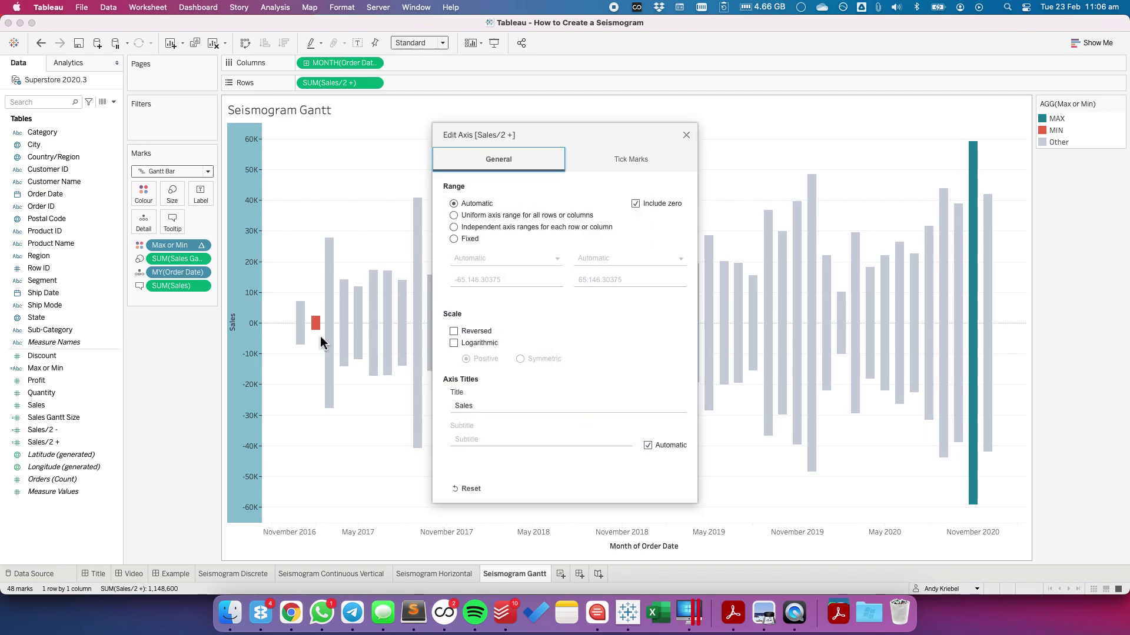
{"action": "left_click", "coordinate": [640, 159]}
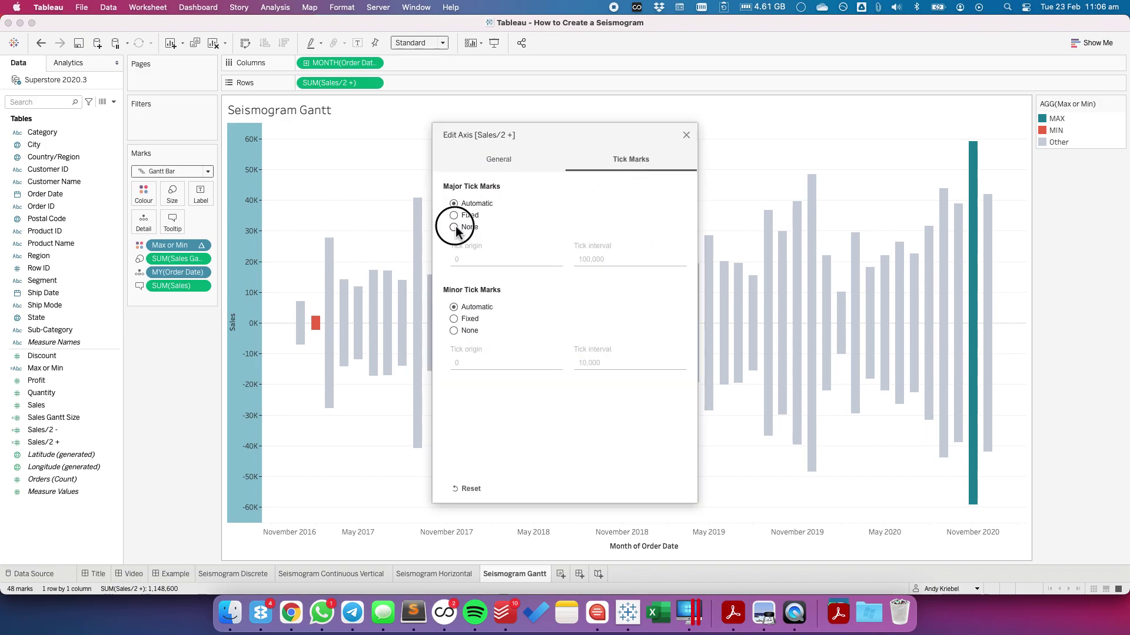
{"action": "left_click", "coordinate": [455, 227]}
{"action": "left_click", "coordinate": [686, 134]}
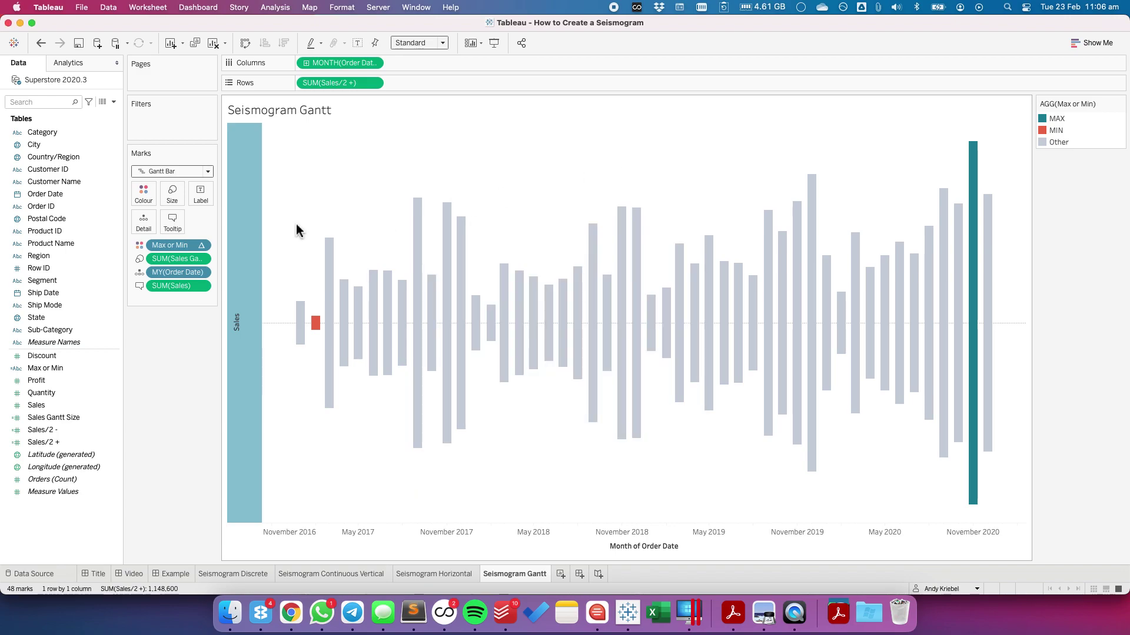
{"action": "left_click_drag", "start_coordinate": [262, 287], "coordinate": [247, 293]}
Bring up line formatting for the Gantt chart, leaving the row axis ruler set to None
{"action": "right_click", "coordinate": [278, 276]}
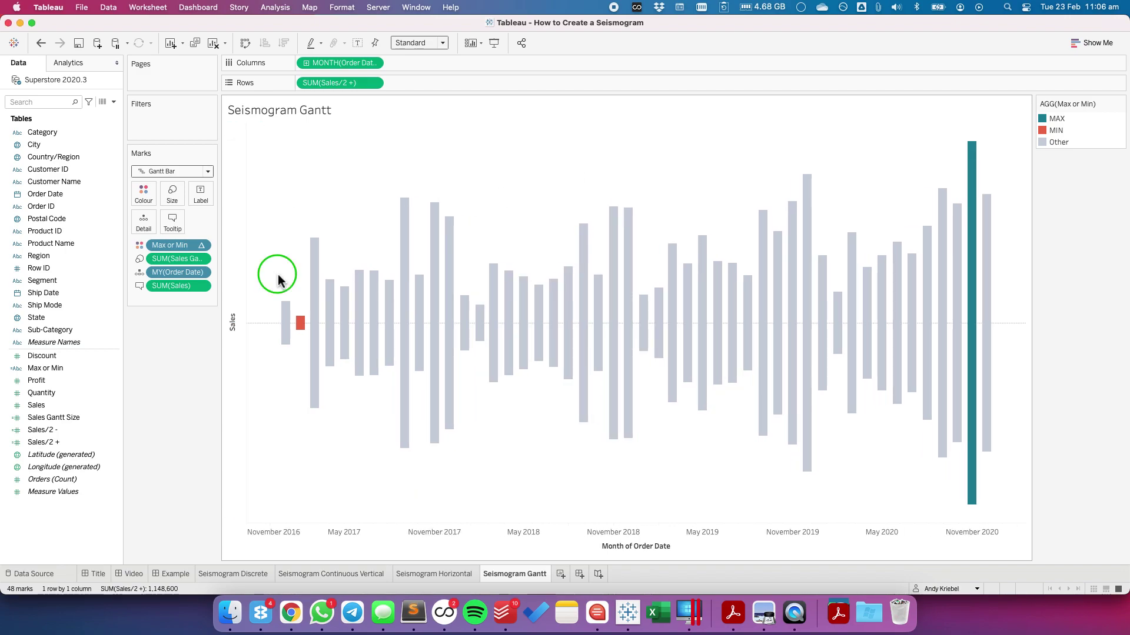
{"action": "left_click", "coordinate": [283, 353]}
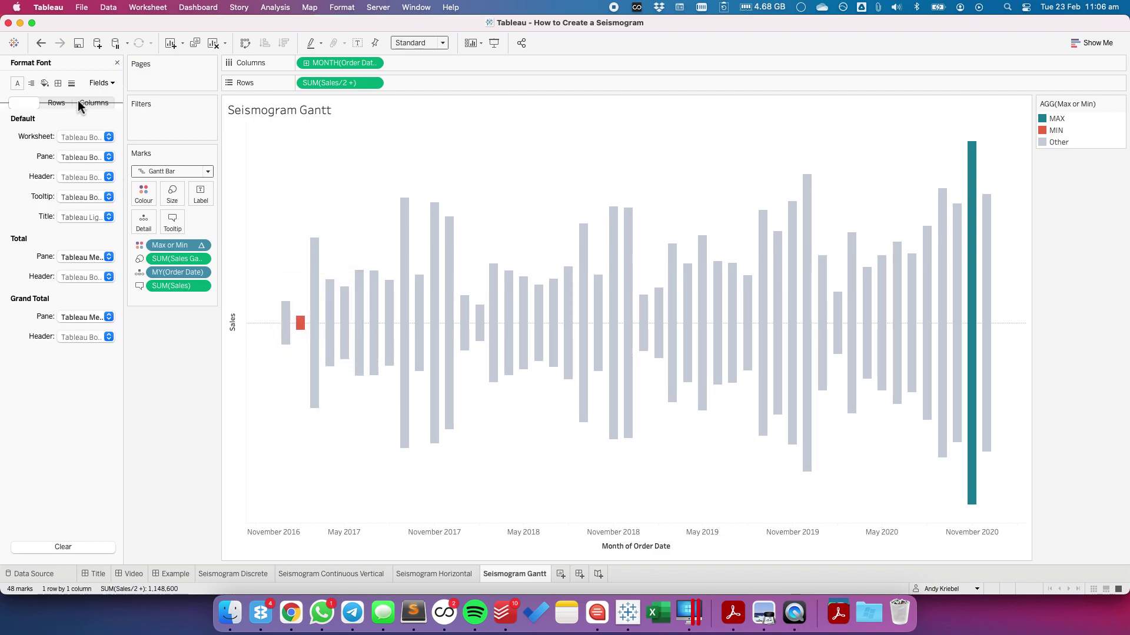
{"action": "left_click", "coordinate": [71, 83]}
{"action": "left_click", "coordinate": [81, 236]}
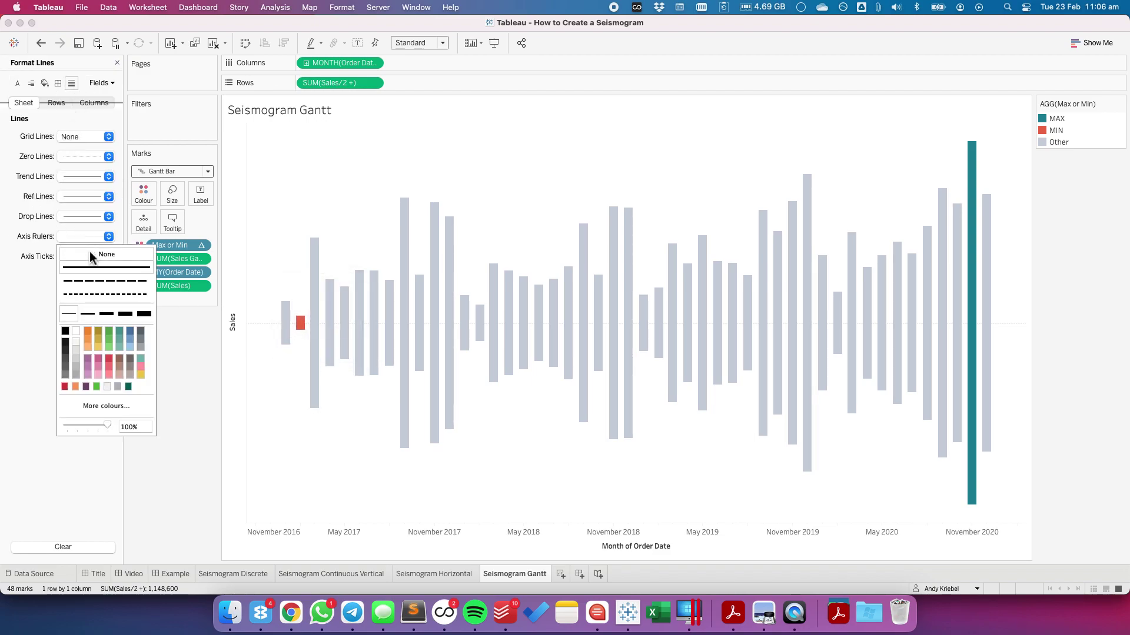
{"action": "left_click", "coordinate": [43, 238]}
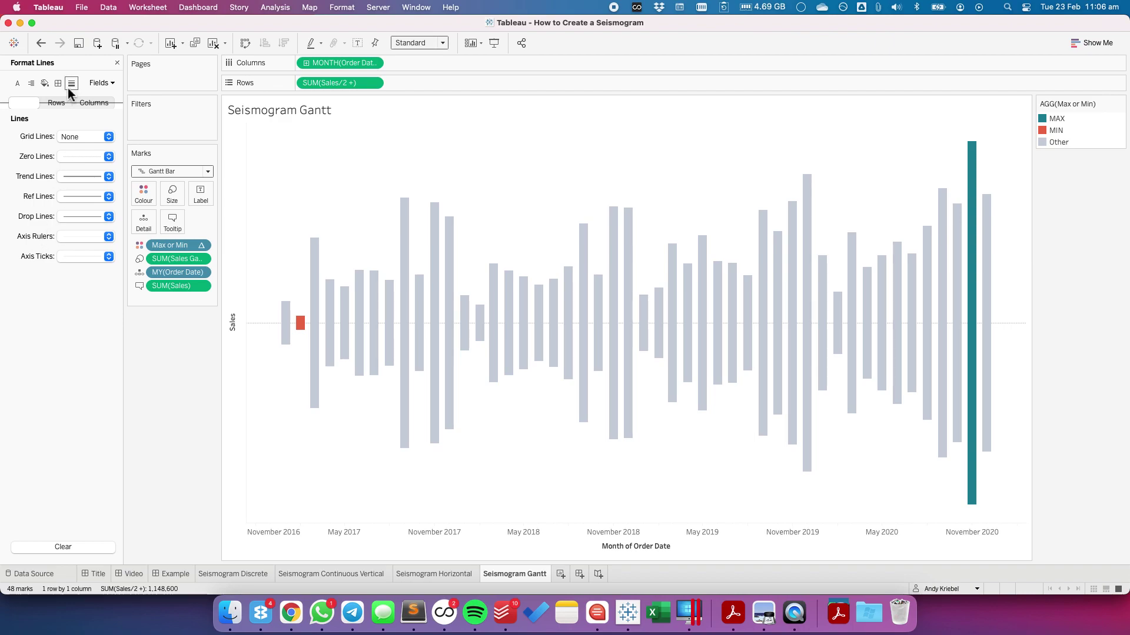
{"action": "left_click", "coordinate": [58, 83]}
{"action": "left_click", "coordinate": [71, 84]}
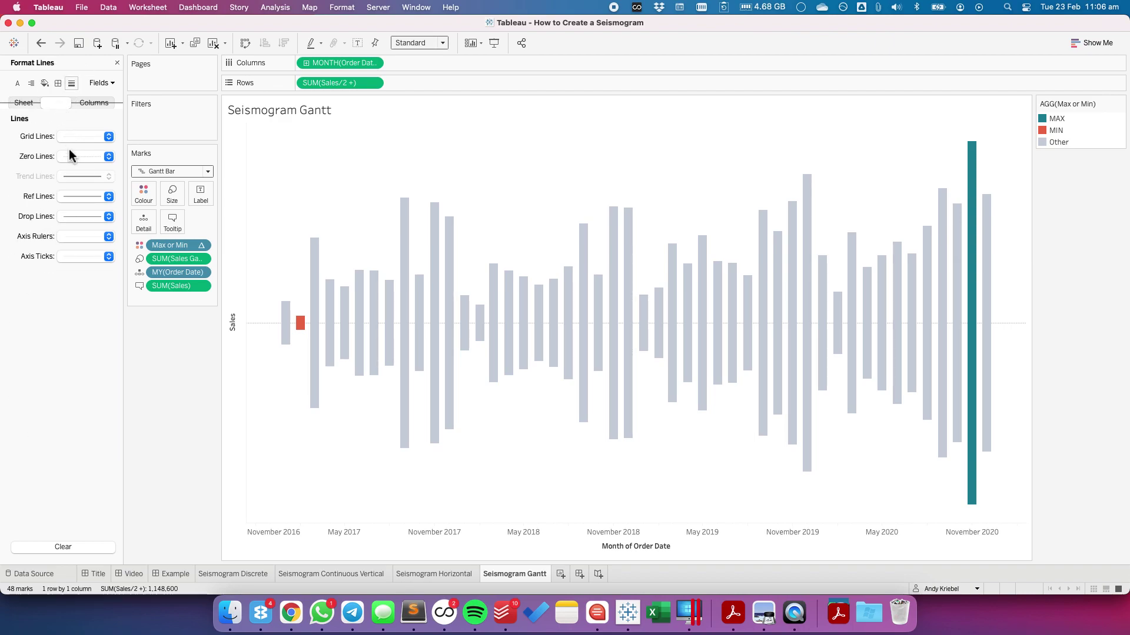
{"action": "left_click", "coordinate": [79, 237]}
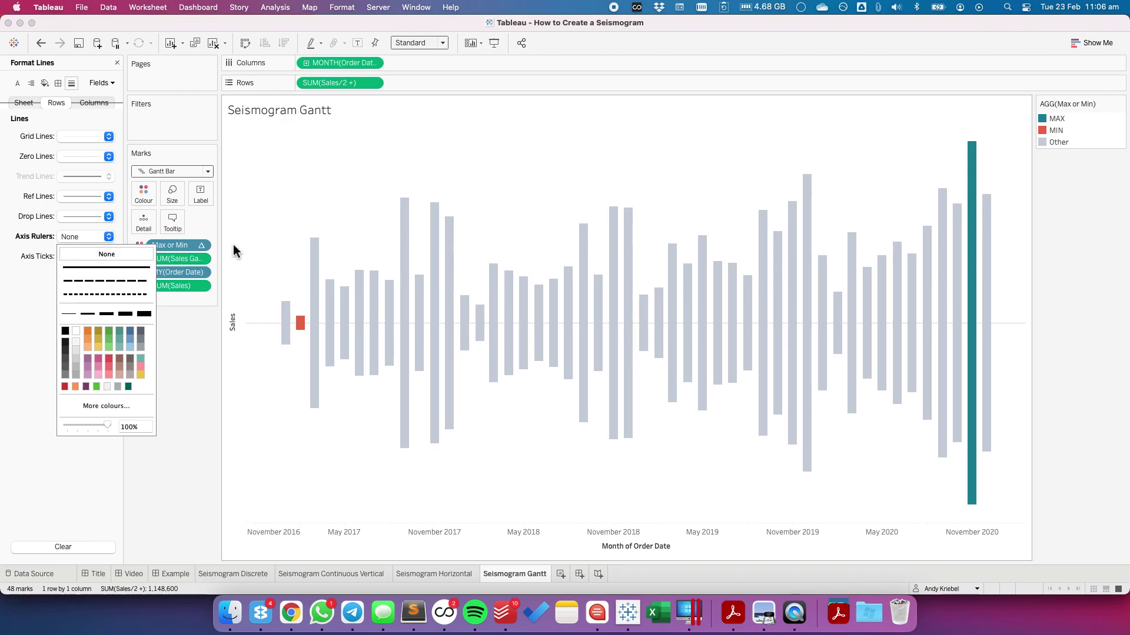
{"action": "left_click", "coordinate": [298, 249]}
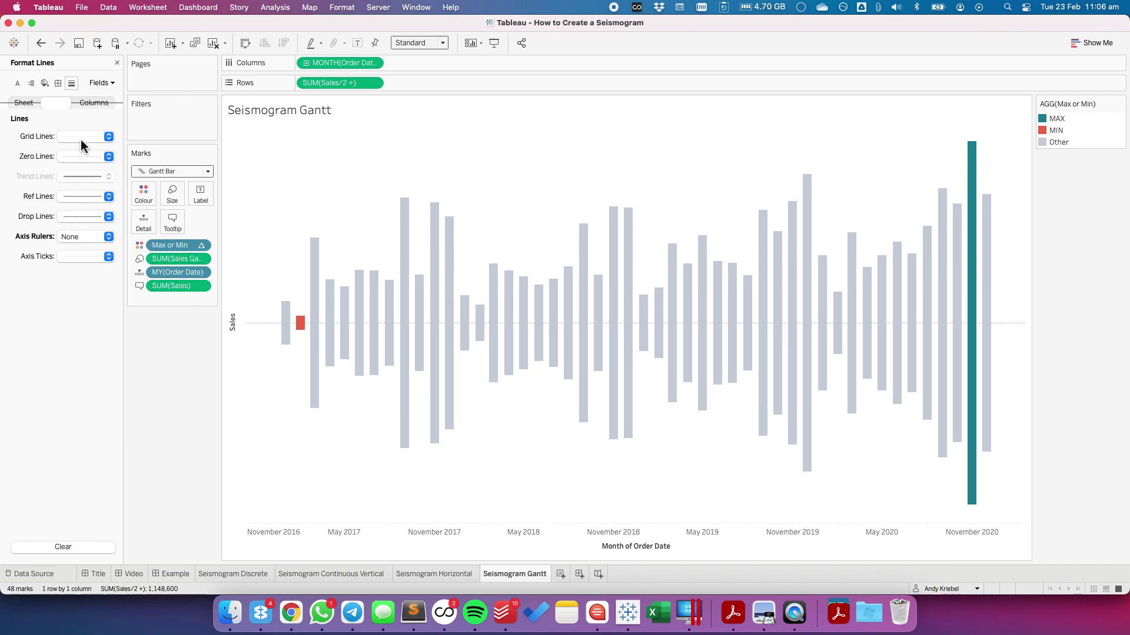
Set zero lines and grid lines to None for the whole sheet
{"action": "left_click", "coordinate": [22, 103]}
{"action": "left_click", "coordinate": [70, 157]}
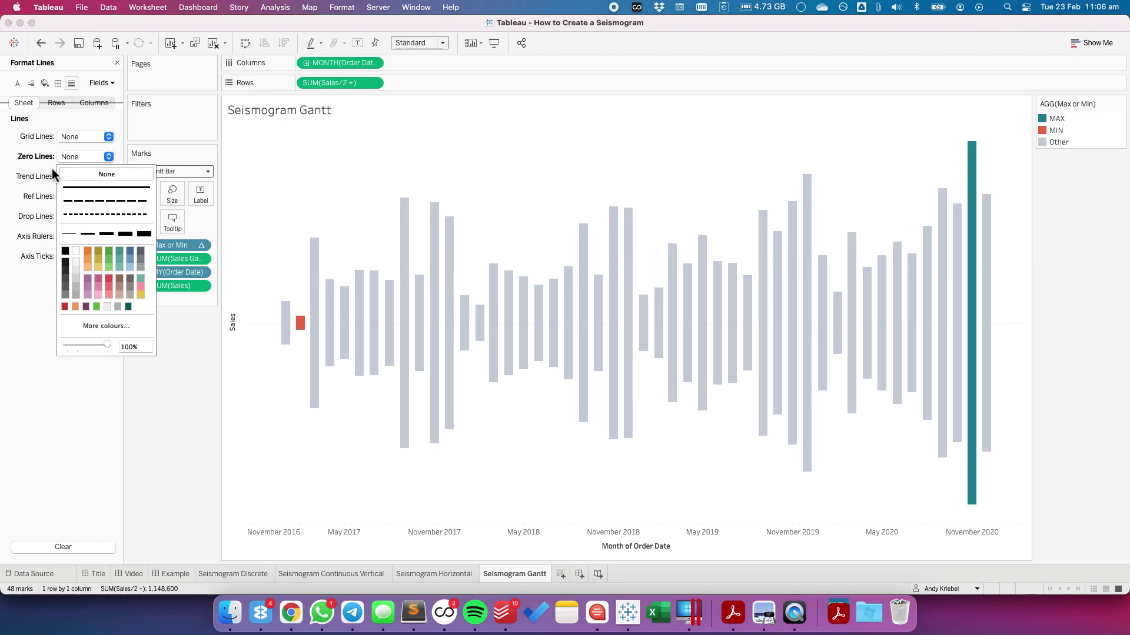
{"action": "left_click", "coordinate": [74, 134]}
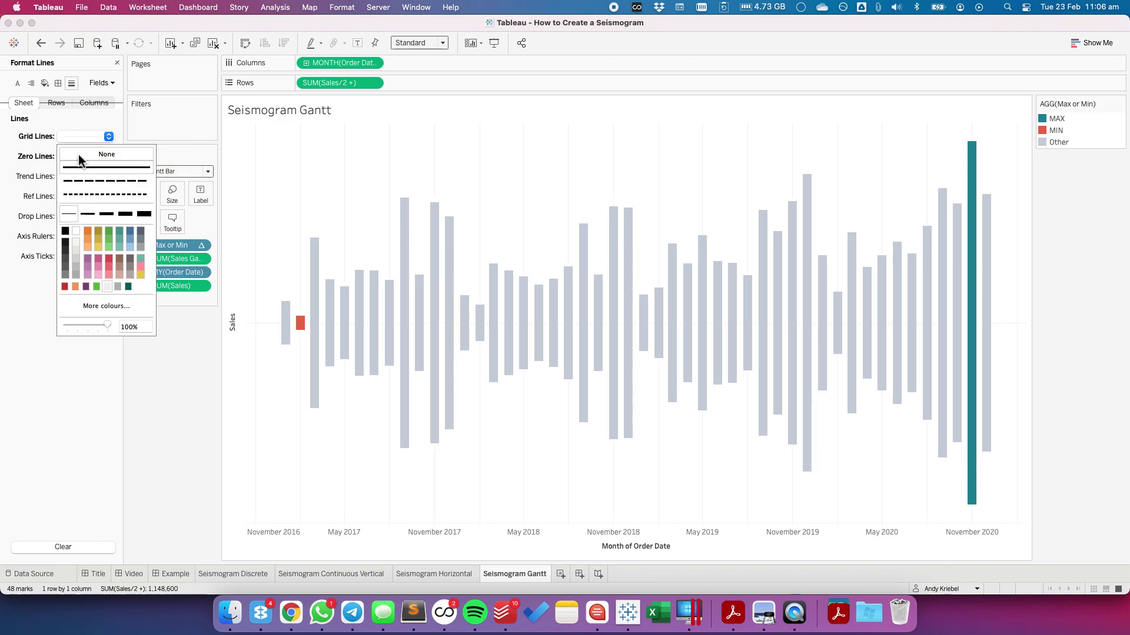
{"action": "left_click", "coordinate": [144, 440]}
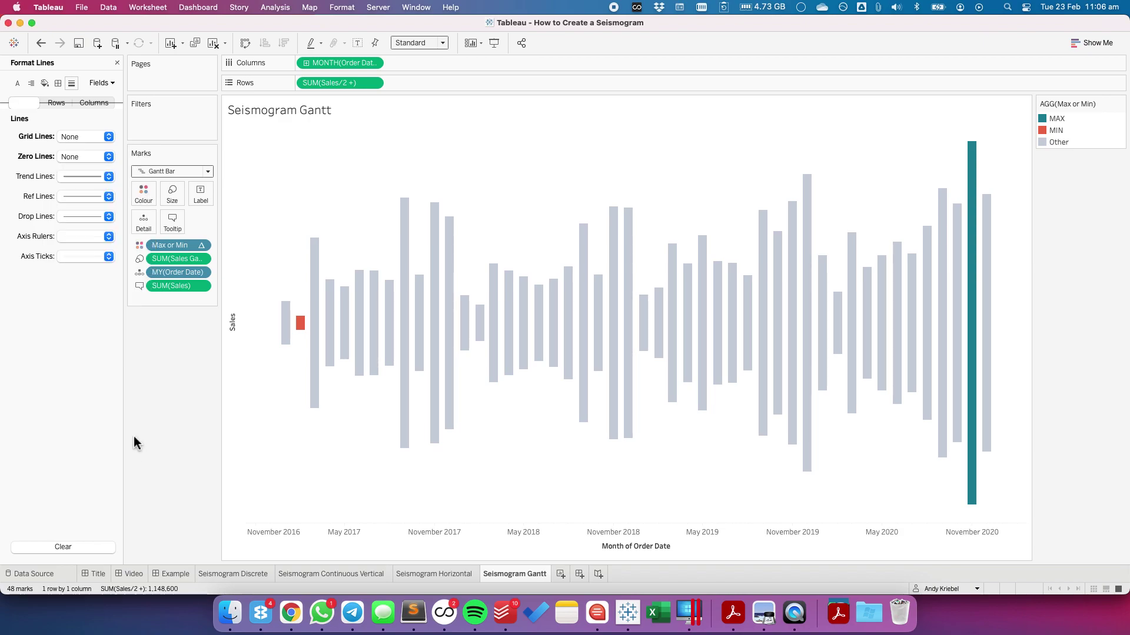
Give the date axis on Columns a grey axis ruler
{"action": "left_click", "coordinate": [94, 103]}
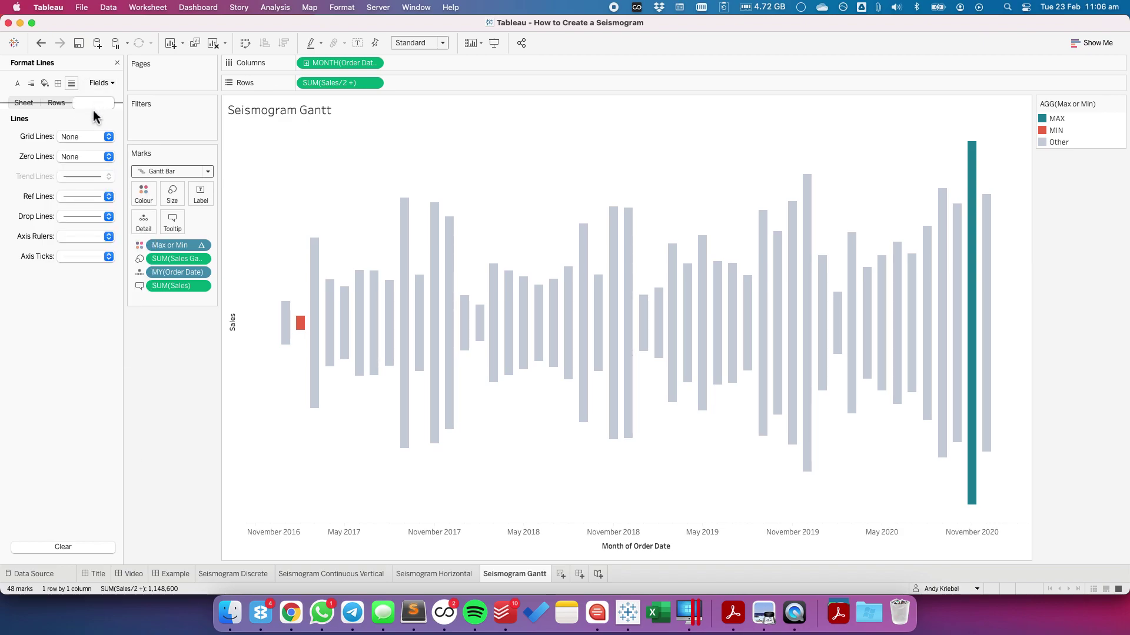
{"action": "left_click", "coordinate": [75, 239]}
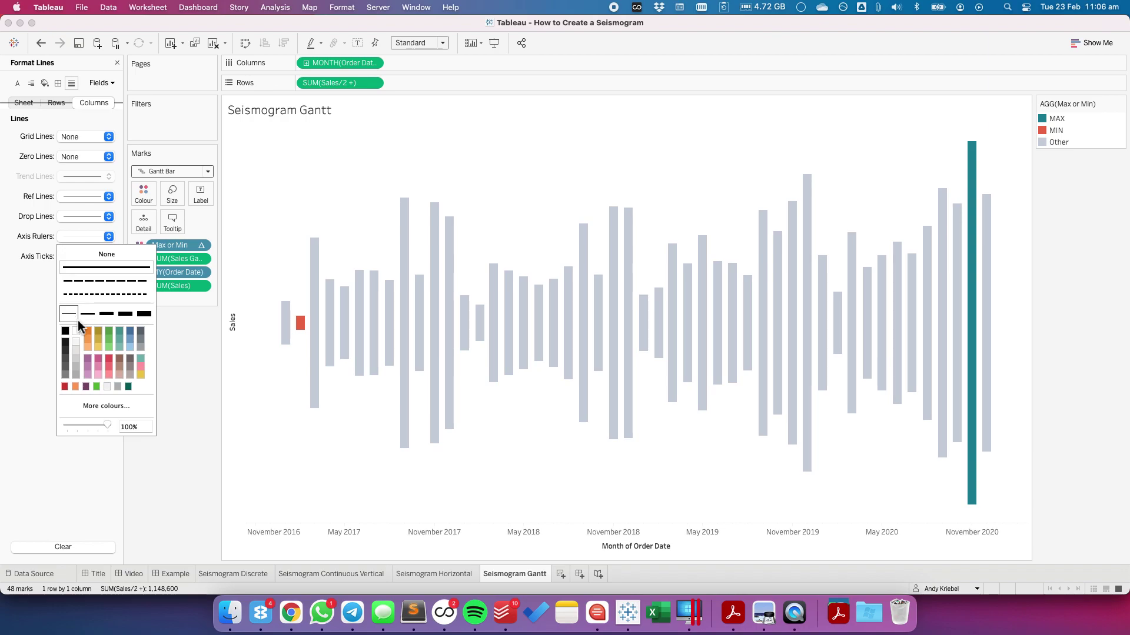
{"action": "left_click", "coordinate": [76, 373]}
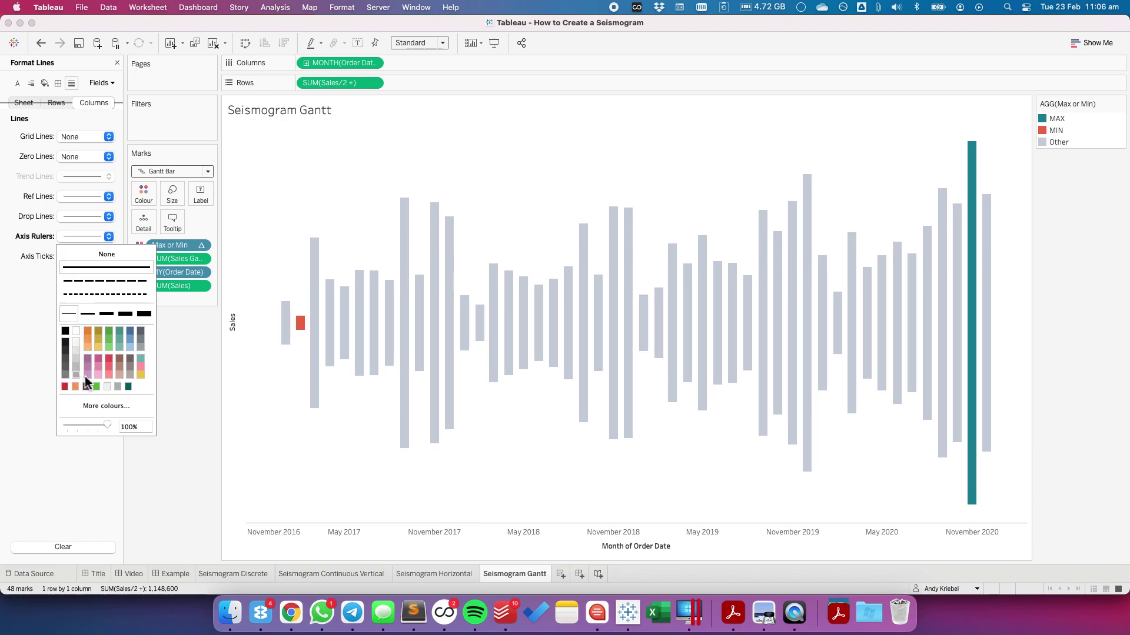
{"action": "left_click", "coordinate": [300, 447]}
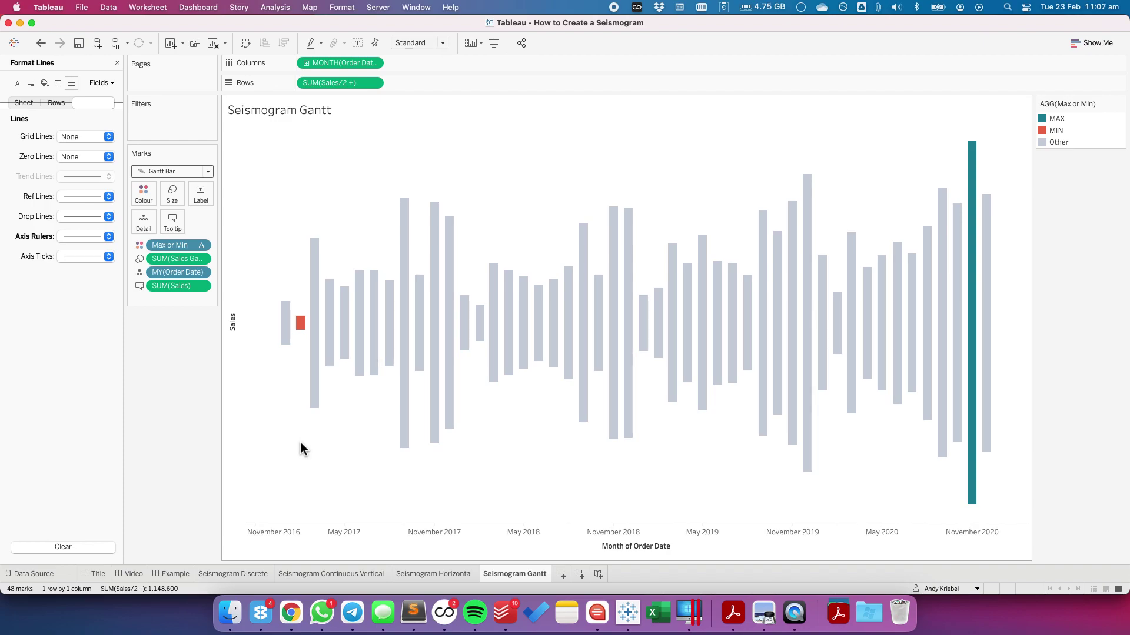
Copy the Seismogram Gantt sheet's formatting and paste it onto Seismogram Horizontal
{"action": "right_click", "coordinate": [522, 575]}
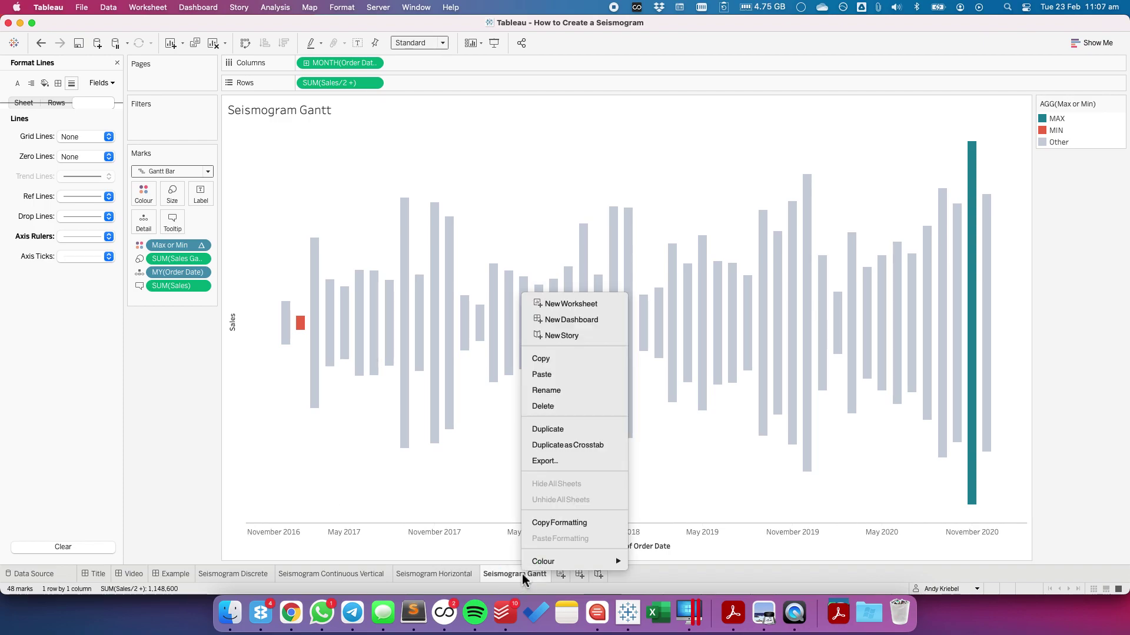
{"action": "left_click", "coordinate": [557, 523]}
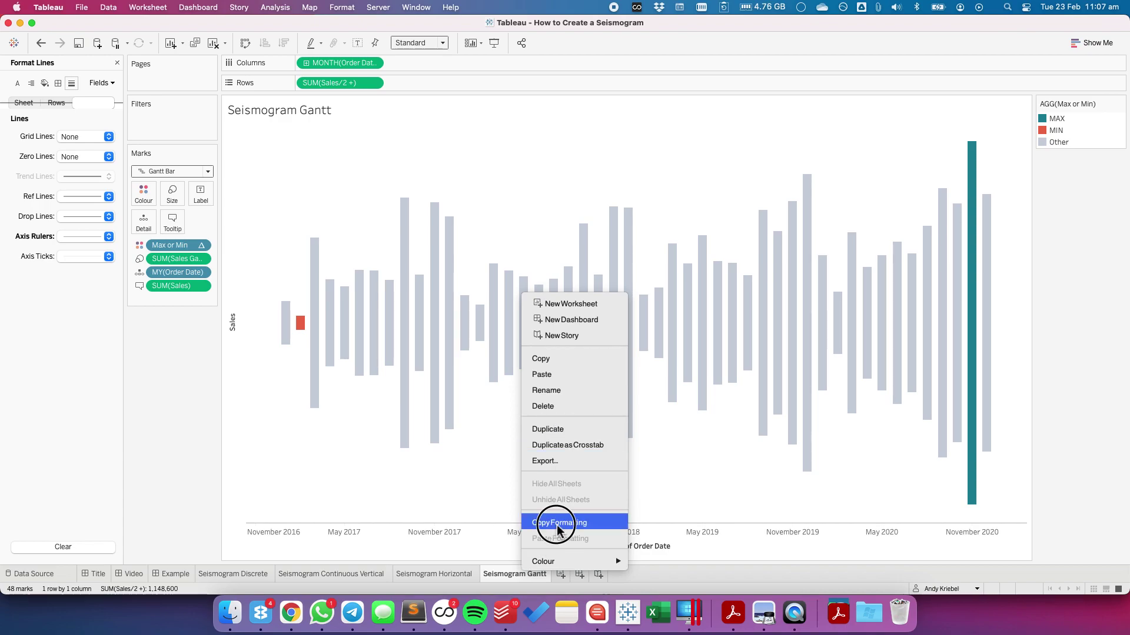
{"action": "left_click", "coordinate": [443, 575]}
{"action": "right_click", "coordinate": [443, 575]}
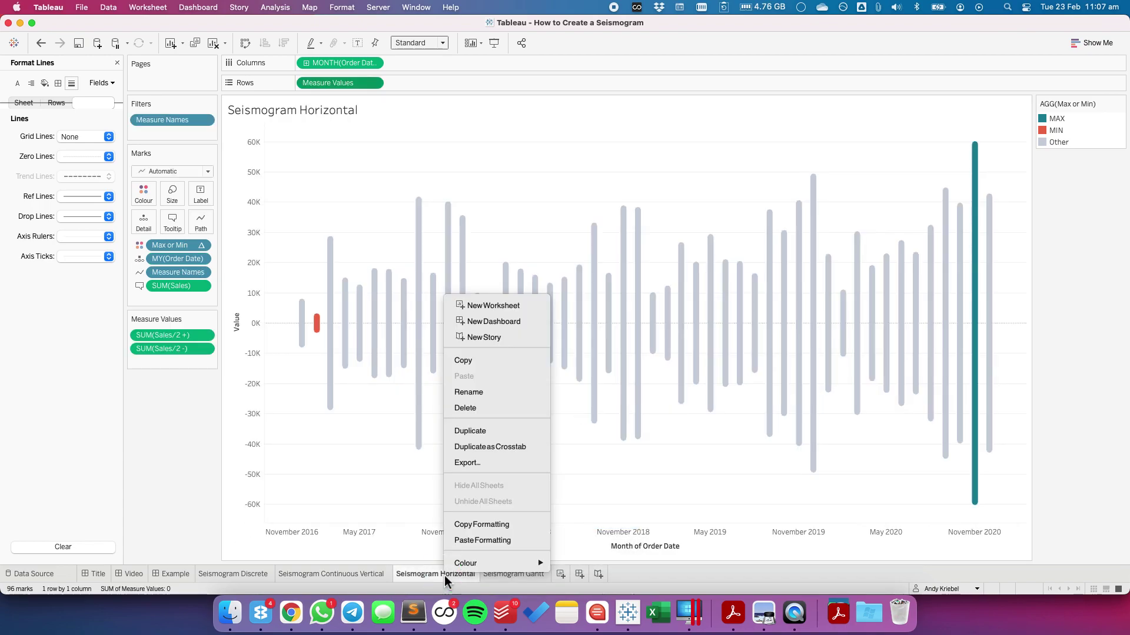
{"action": "left_click", "coordinate": [465, 537]}
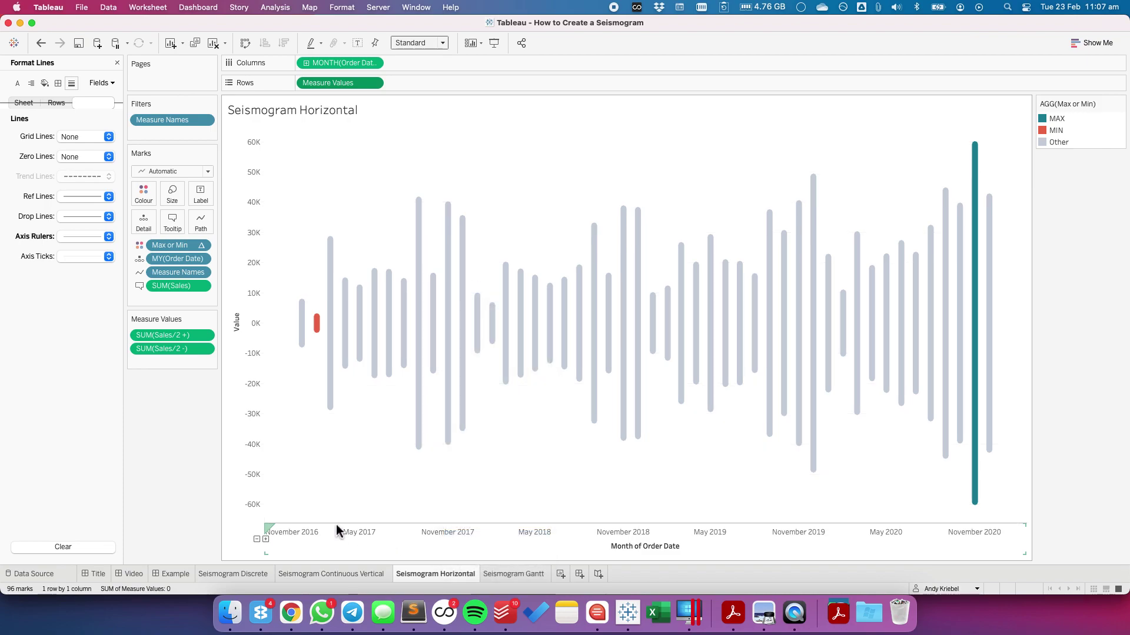
Paste the copied formatting onto the Continuous Vertical and Discrete seismogram sheets
{"action": "left_click", "coordinate": [331, 576]}
{"action": "right_click", "coordinate": [331, 580]}
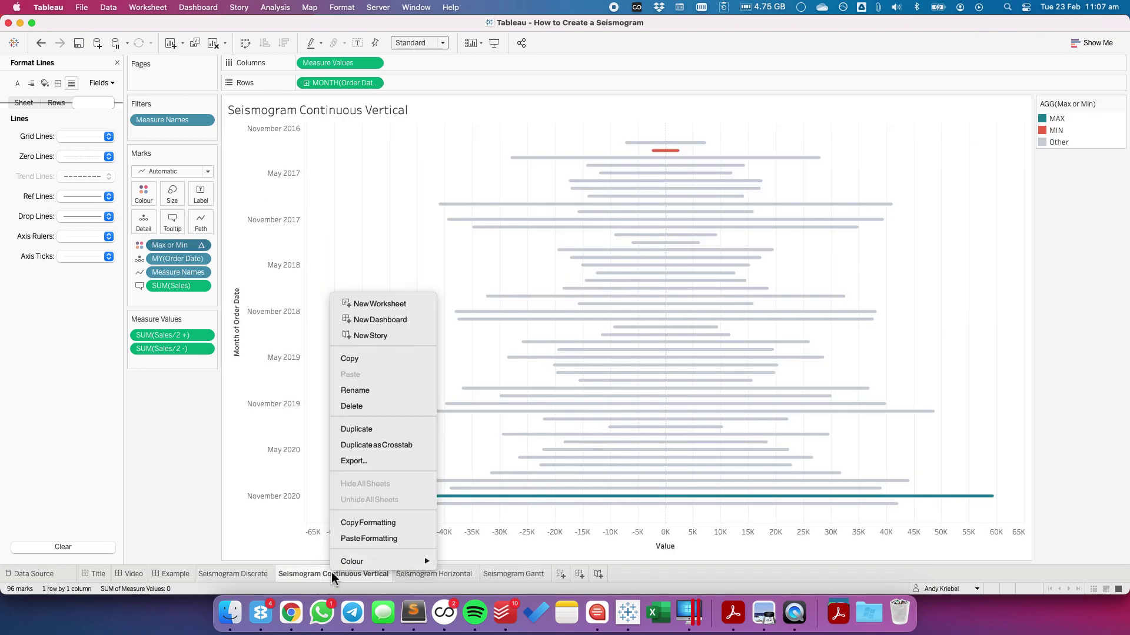
{"action": "left_click", "coordinate": [359, 538]}
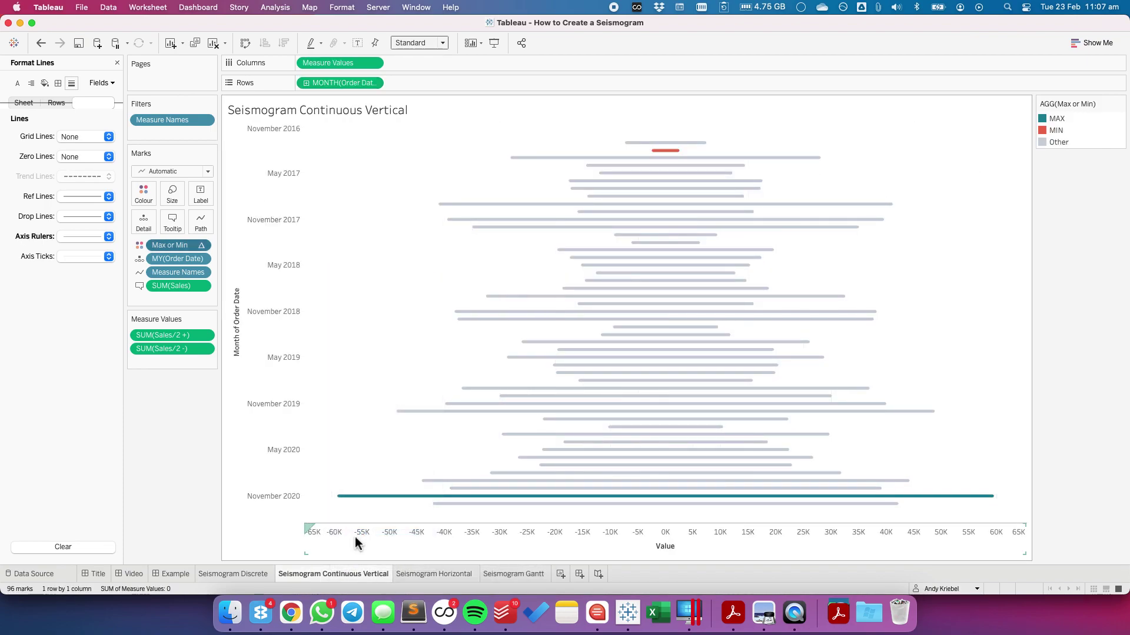
{"action": "left_click", "coordinate": [249, 576]}
{"action": "right_click", "coordinate": [248, 574]}
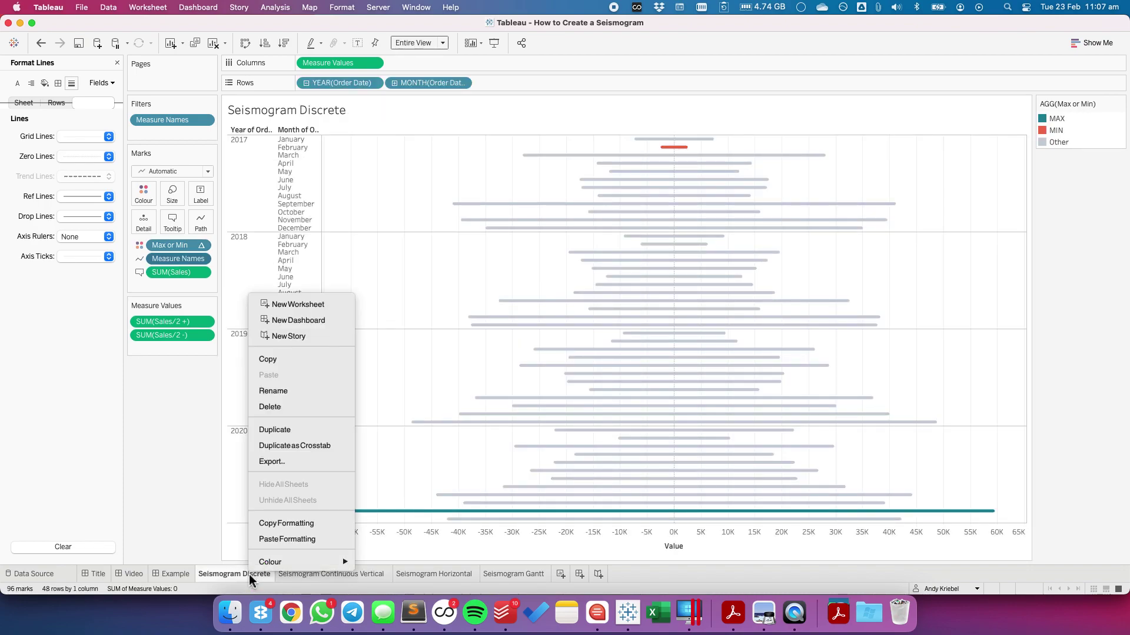
{"action": "left_click", "coordinate": [277, 537]}
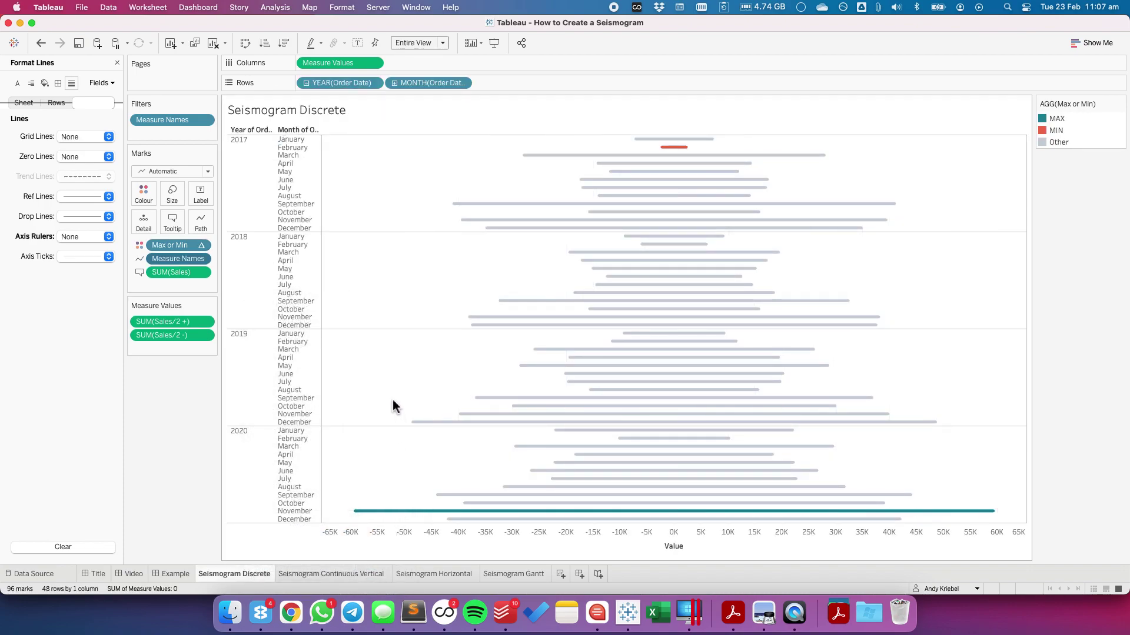